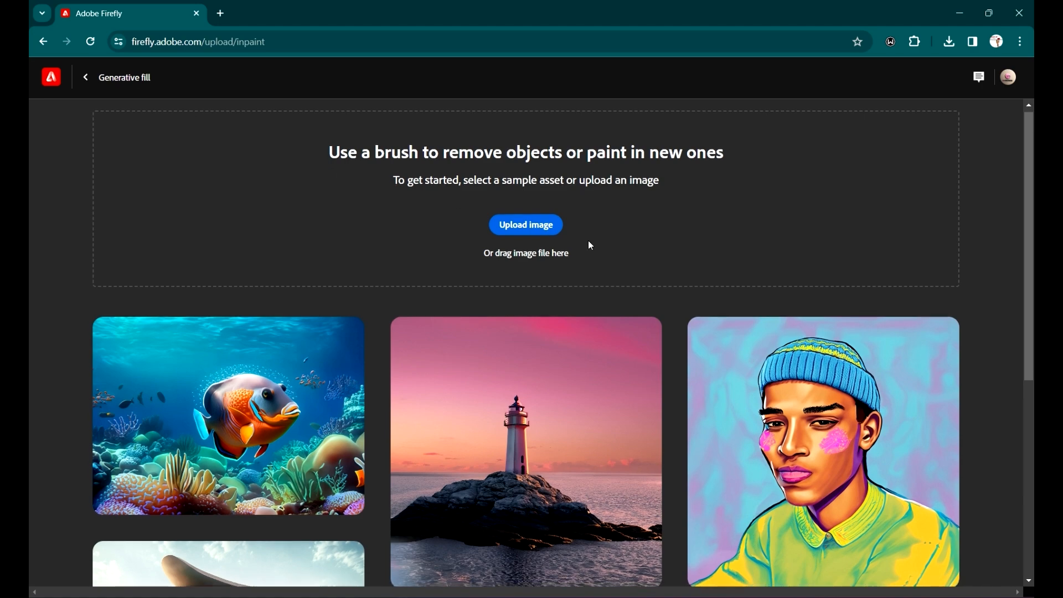
Browse the Generative fill samples and open the underwater scene with the orange fish for editing.
scroll(588, 244, "down", 5)
scroll(588, 237, "up", 5)
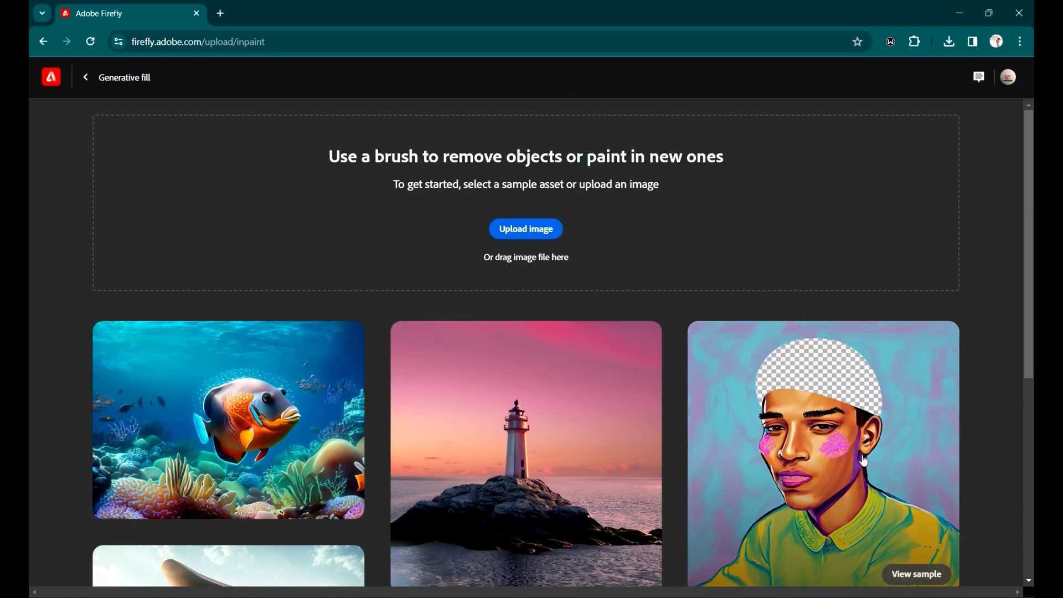
scroll(851, 447, "down", 3)
scroll(851, 447, "down", 3)
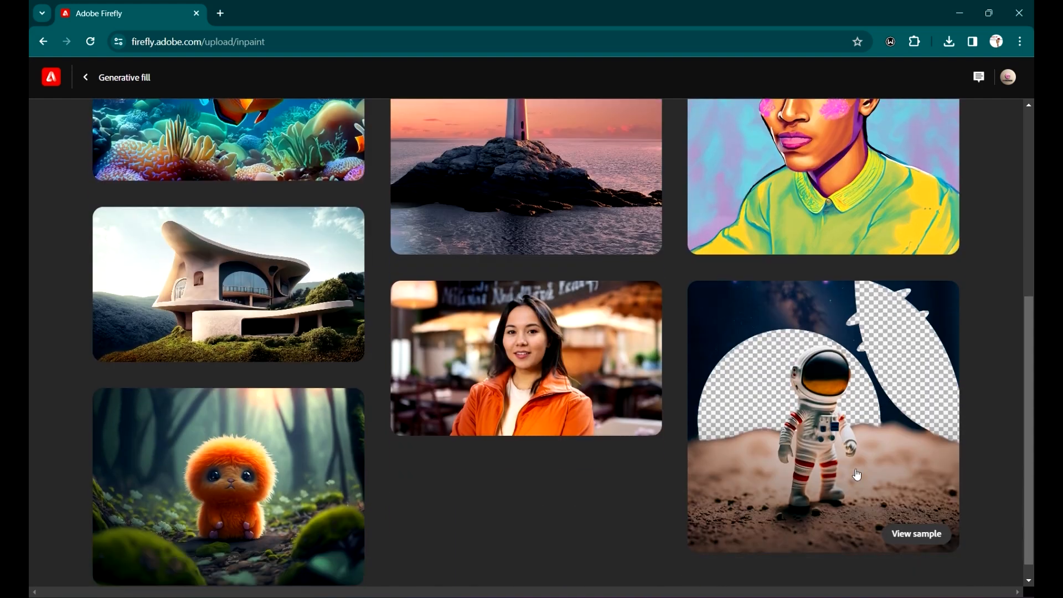
scroll(714, 381, "up", 6)
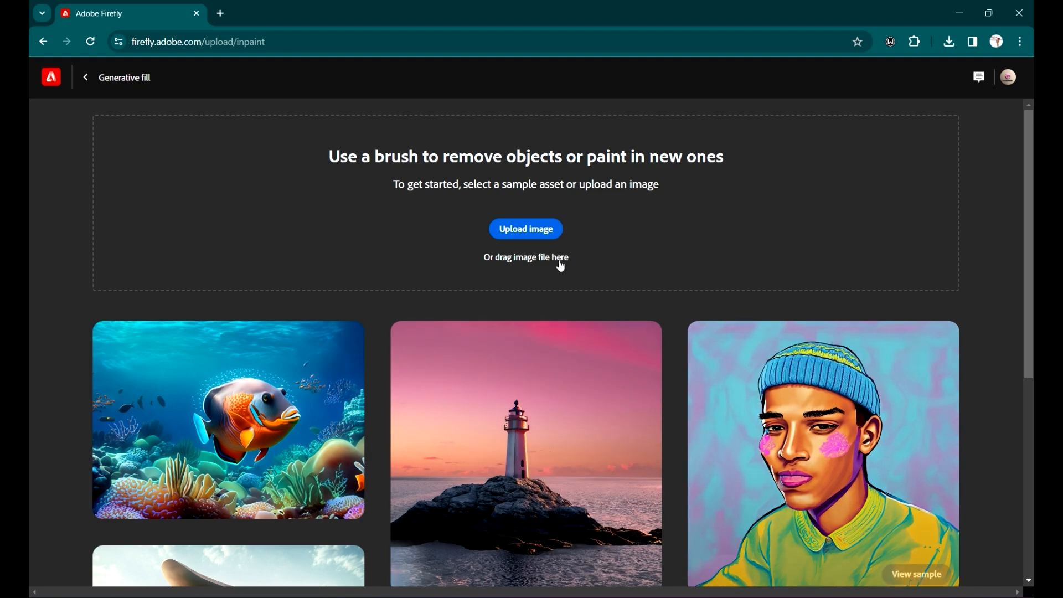
scroll(382, 322, "down", 1)
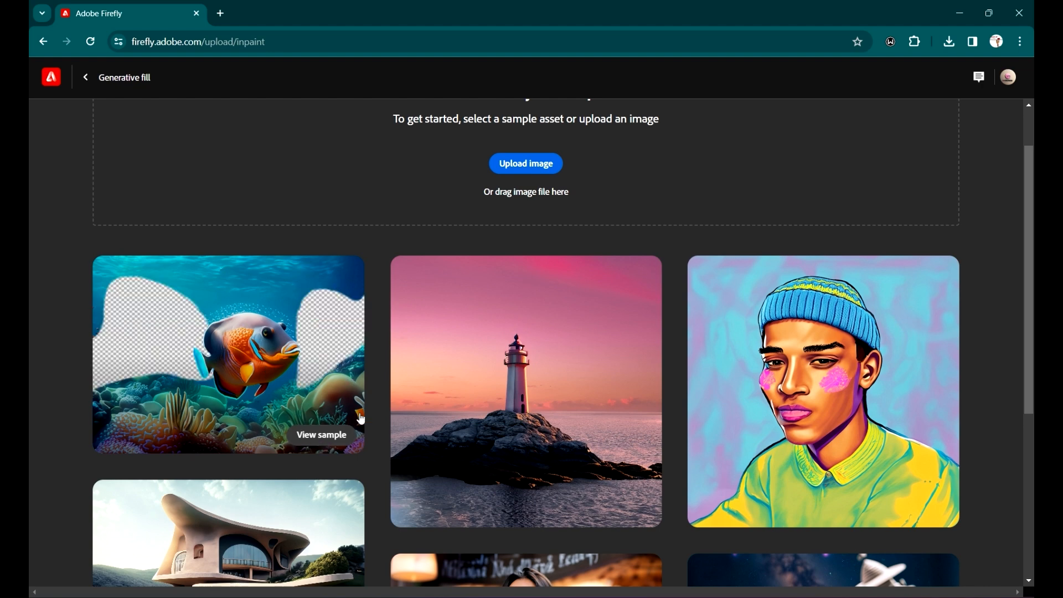
left_click(322, 437)
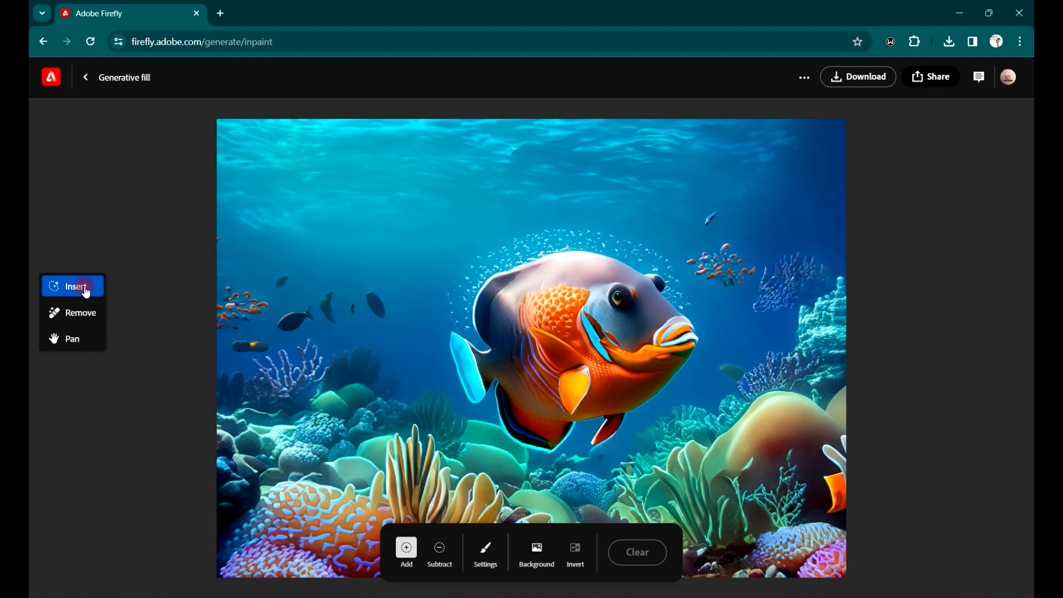
left_click(88, 322)
left_click(72, 338)
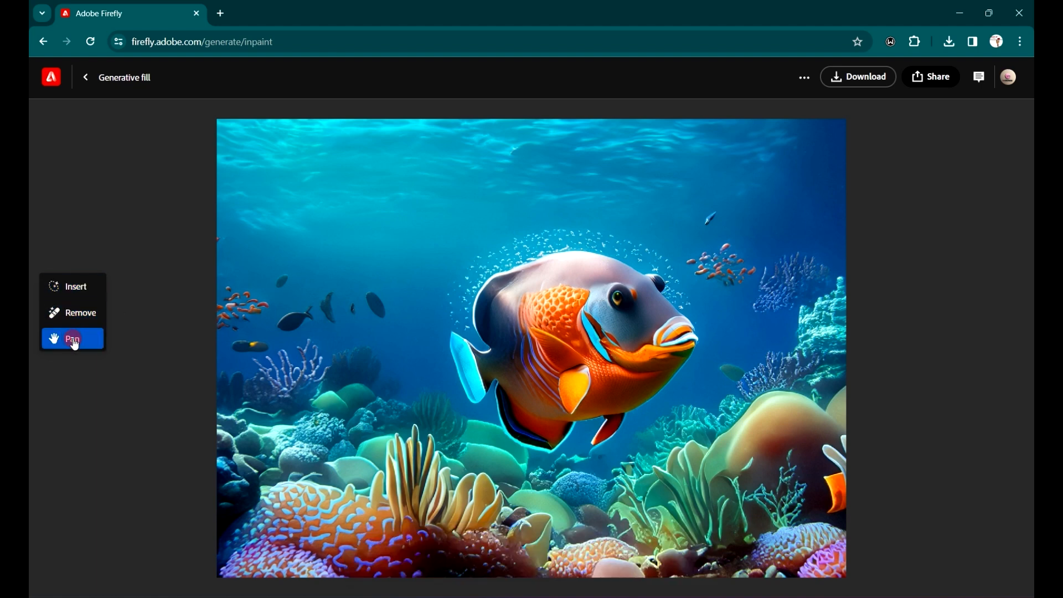
left_click(84, 295)
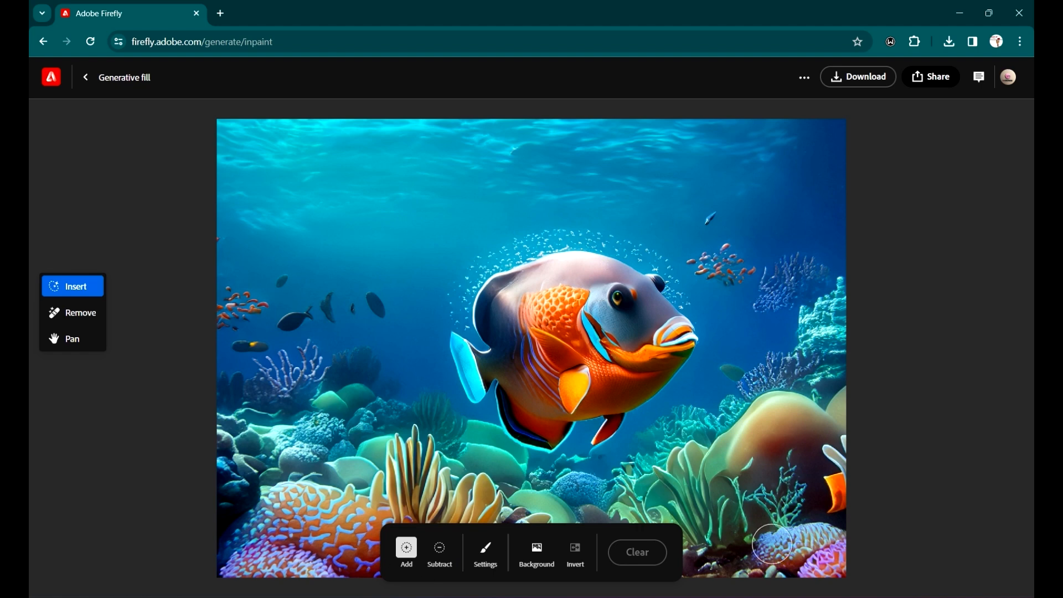
left_click(91, 320)
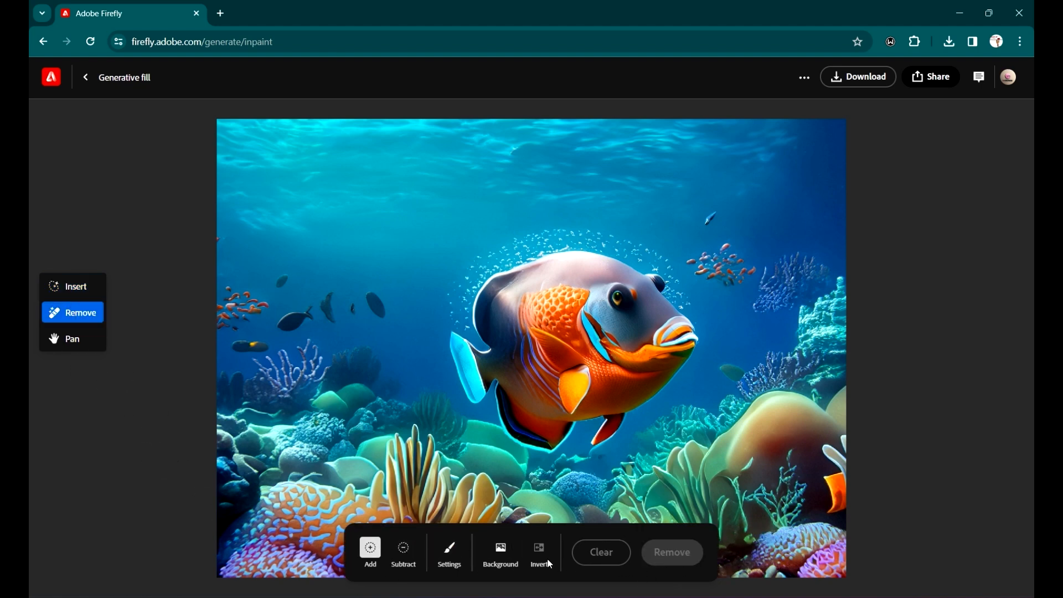
left_click(65, 347)
left_click_drag(427, 334, 456, 332)
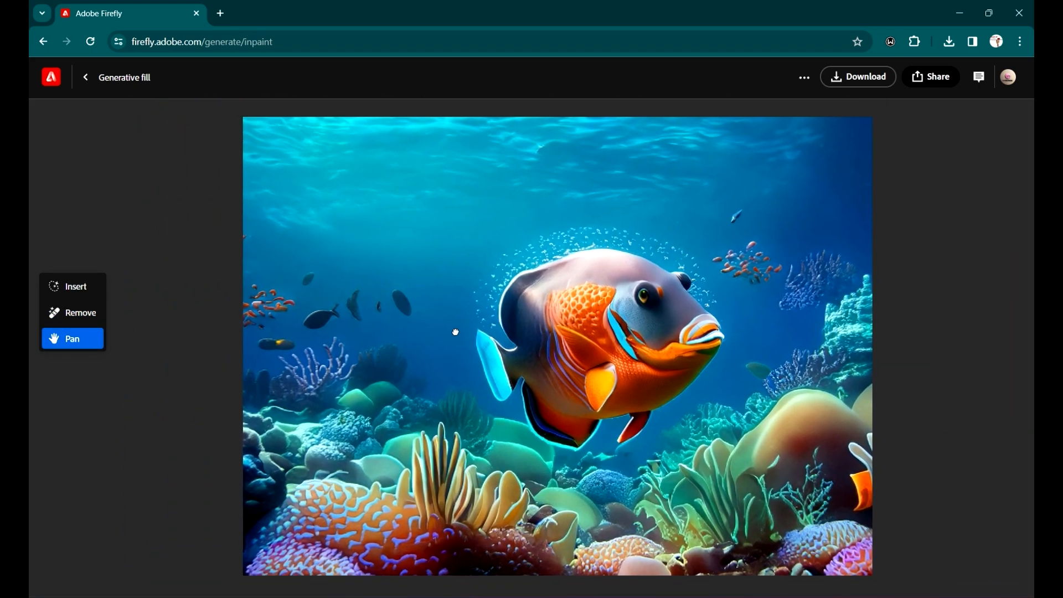
left_click(86, 289)
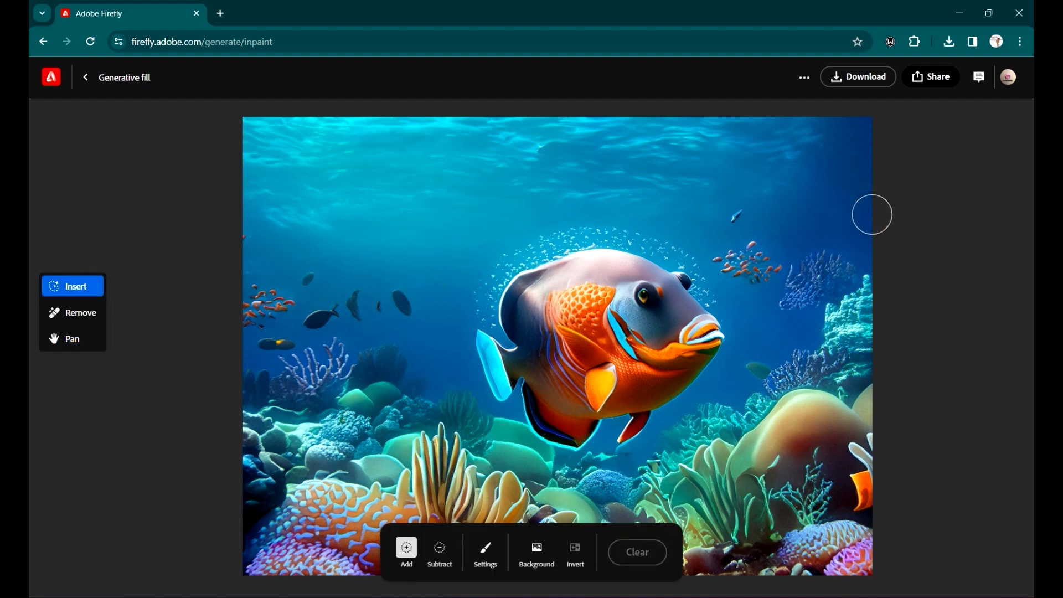
Remove the tiny blue fish above the school of small red fish and keep the generated fill.
left_click(73, 316)
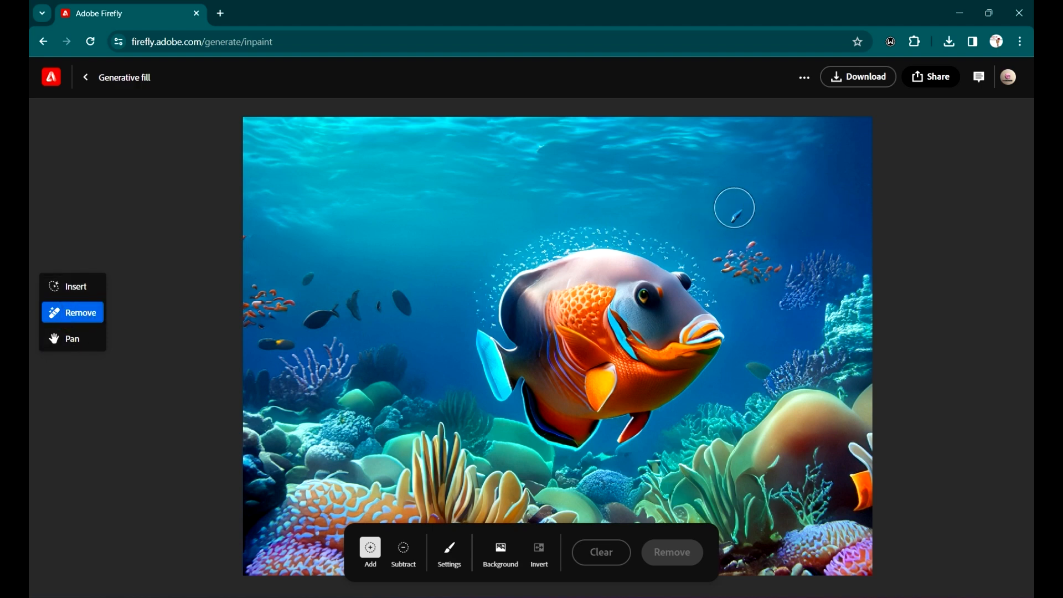
left_click(734, 208)
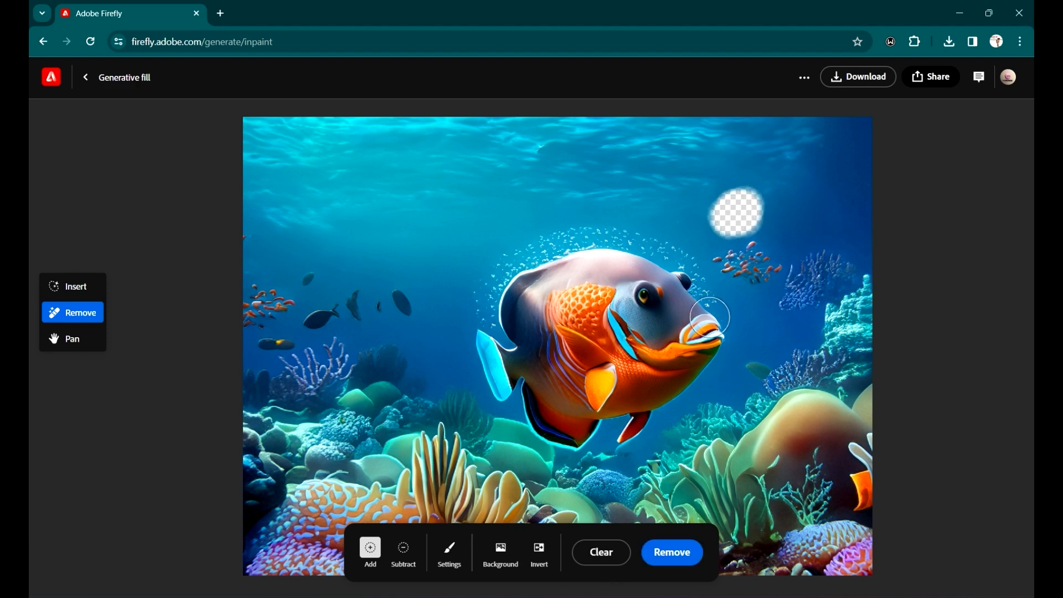
left_click(684, 554)
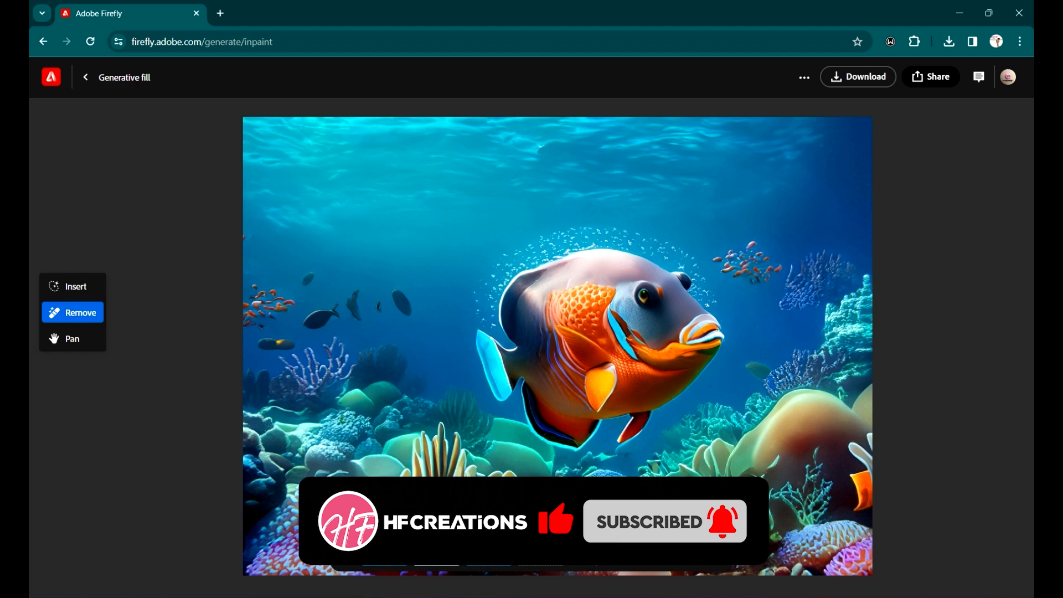
left_click(693, 541)
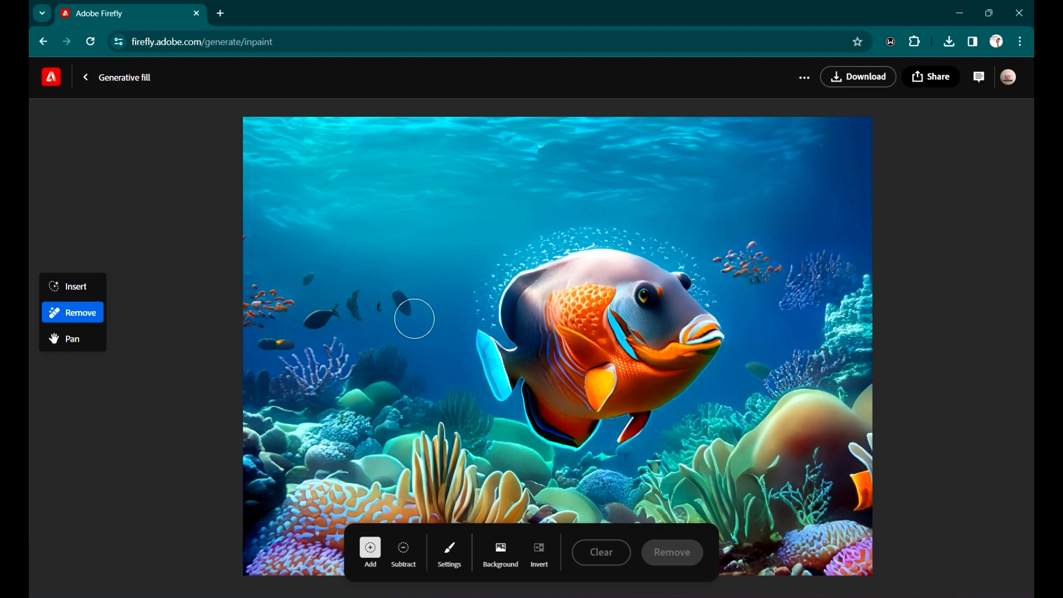
Remove the dark oval fish just behind the big fish's tail and keep the third generated variation.
mouse_move(413, 316)
left_mouse_down()
mouse_move(395, 290)
mouse_move(395, 314)
mouse_move(388, 304)
mouse_move(401, 286)
left_mouse_up()
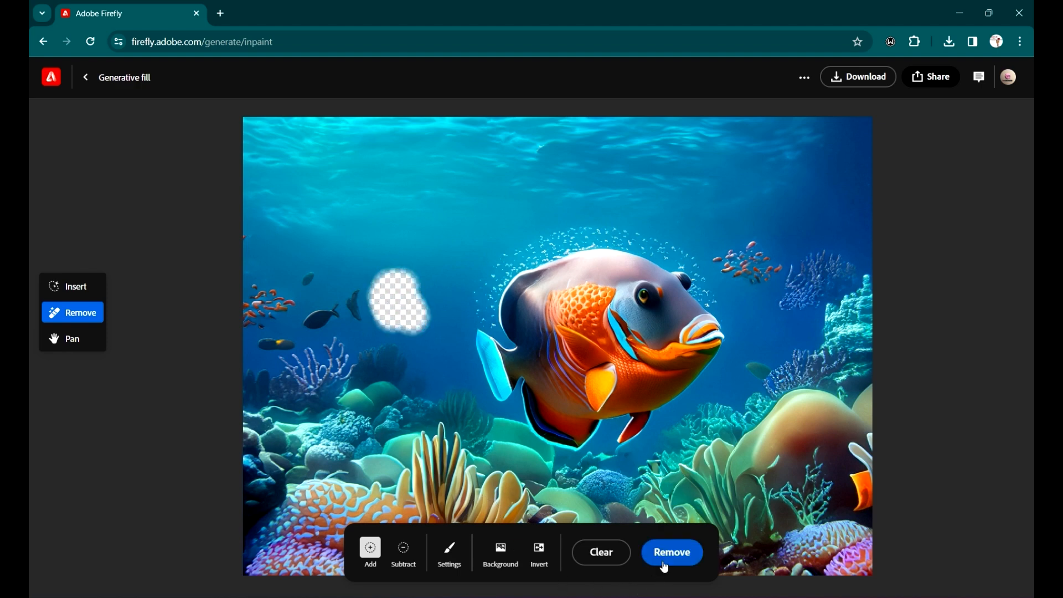
left_click(668, 561)
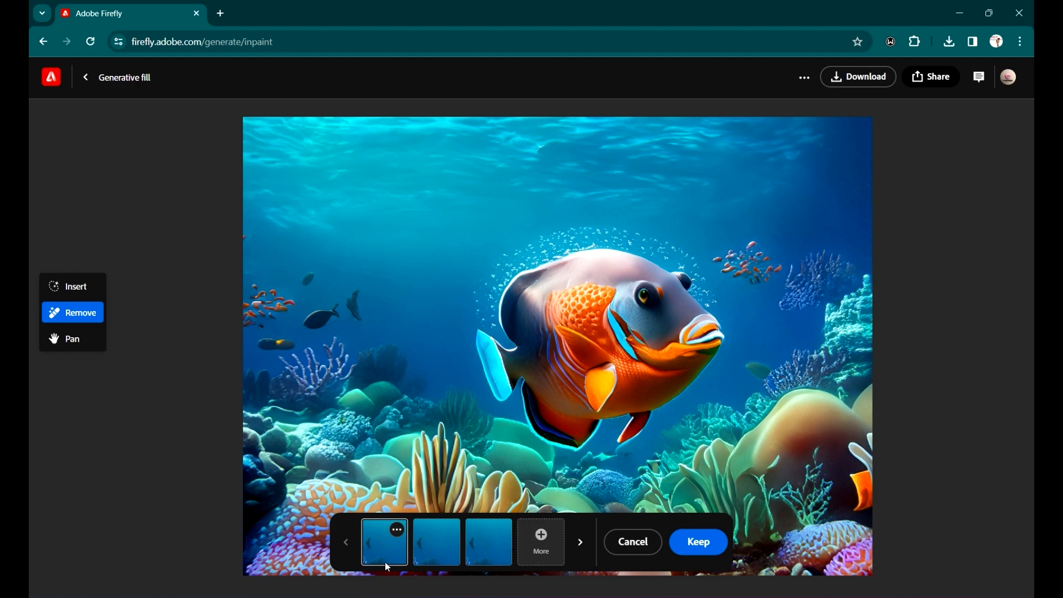
left_click(442, 549)
left_click(485, 551)
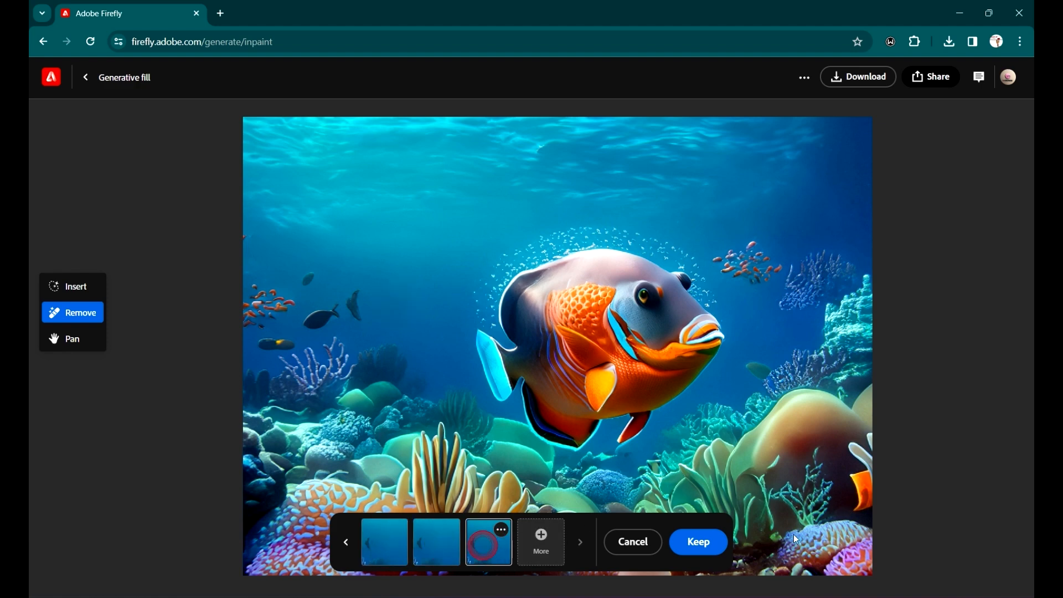
left_click(697, 541)
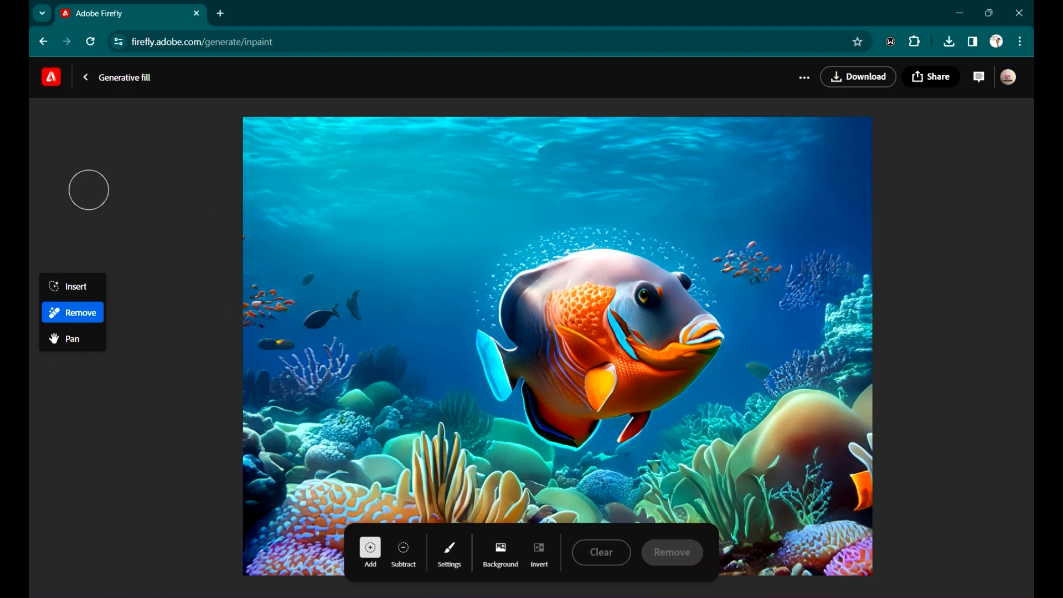
Paint an insert area in the open water above the dark fish, with brush size 45%, hardness 44% and opacity 100%.
left_click(93, 286)
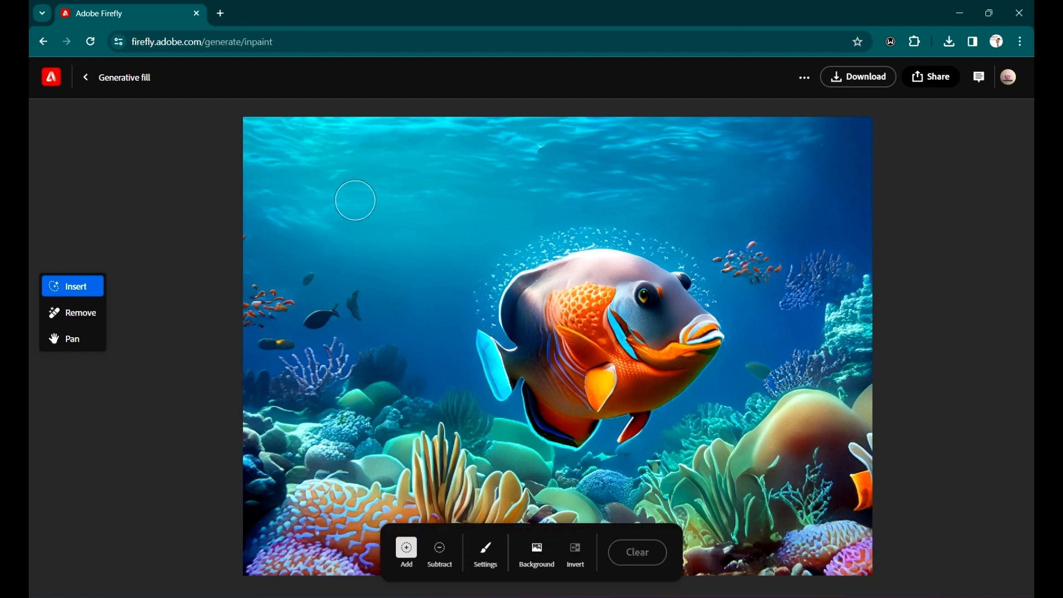
mouse_move(352, 208)
left_mouse_down()
mouse_move(419, 188)
mouse_move(405, 203)
mouse_move(346, 200)
mouse_move(359, 226)
mouse_move(439, 217)
mouse_move(442, 199)
mouse_move(406, 191)
mouse_move(366, 205)
mouse_move(430, 202)
left_mouse_up()
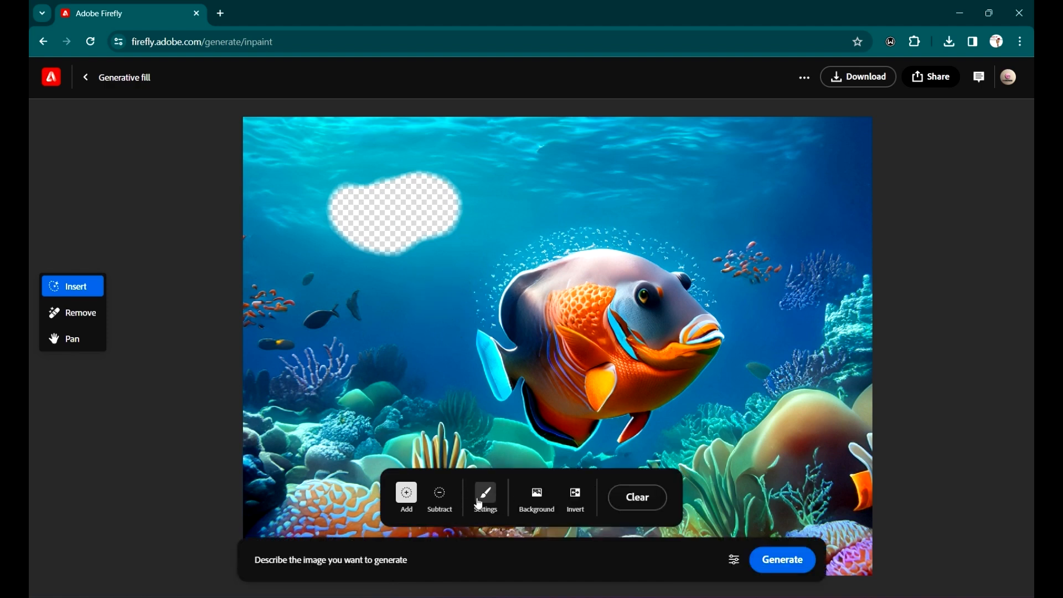
left_click(487, 497)
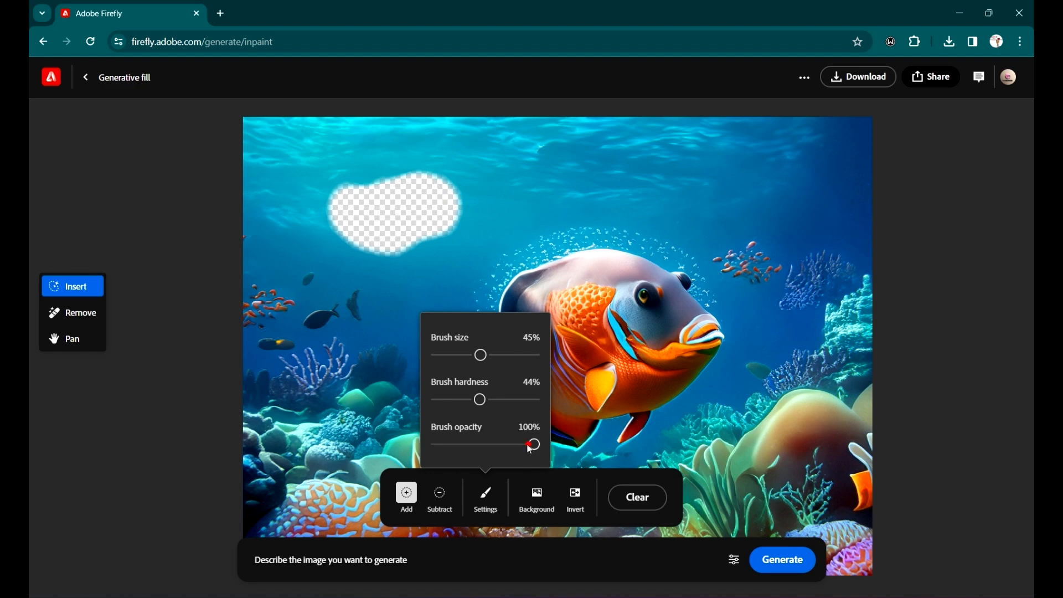
Erase the whole painted insert area with the Subtract brush.
left_click(416, 499)
mouse_move(469, 238)
left_mouse_down()
mouse_move(430, 260)
mouse_move(444, 229)
mouse_move(454, 277)
mouse_move(441, 278)
mouse_move(500, 239)
mouse_move(481, 238)
mouse_move(429, 279)
mouse_move(411, 274)
mouse_move(481, 199)
mouse_move(449, 199)
mouse_move(381, 253)
mouse_move(449, 165)
mouse_move(407, 199)
mouse_move(375, 254)
mouse_move(378, 208)
mouse_move(415, 166)
mouse_move(361, 187)
mouse_move(349, 228)
mouse_move(352, 170)
mouse_move(340, 229)
left_mouse_up()
left_click(439, 496)
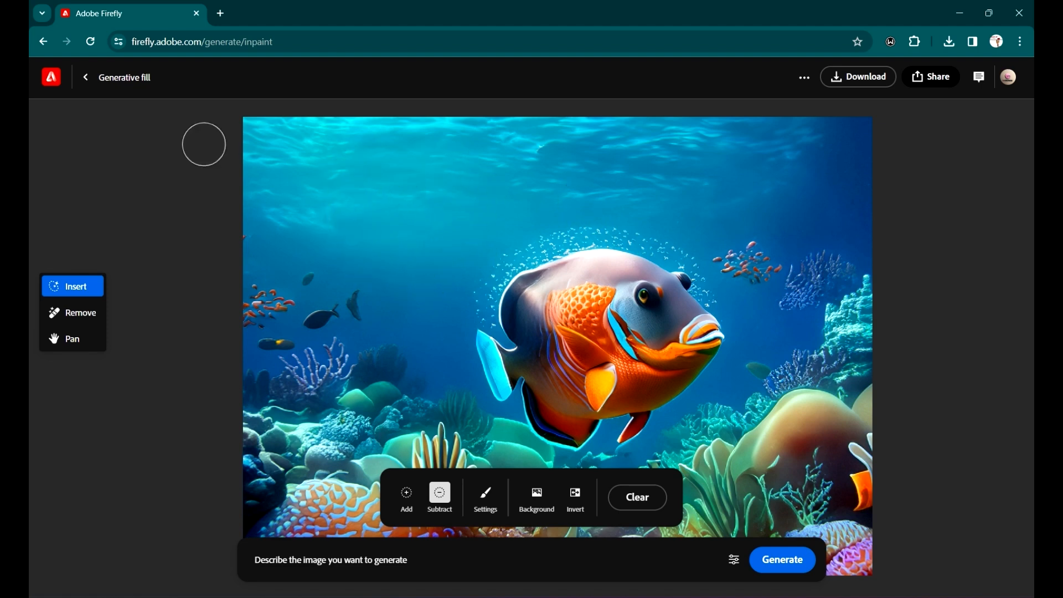
Paint a rounded insert area in the upper-left water of the image and generate a "faraway shark" there.
left_click(407, 495)
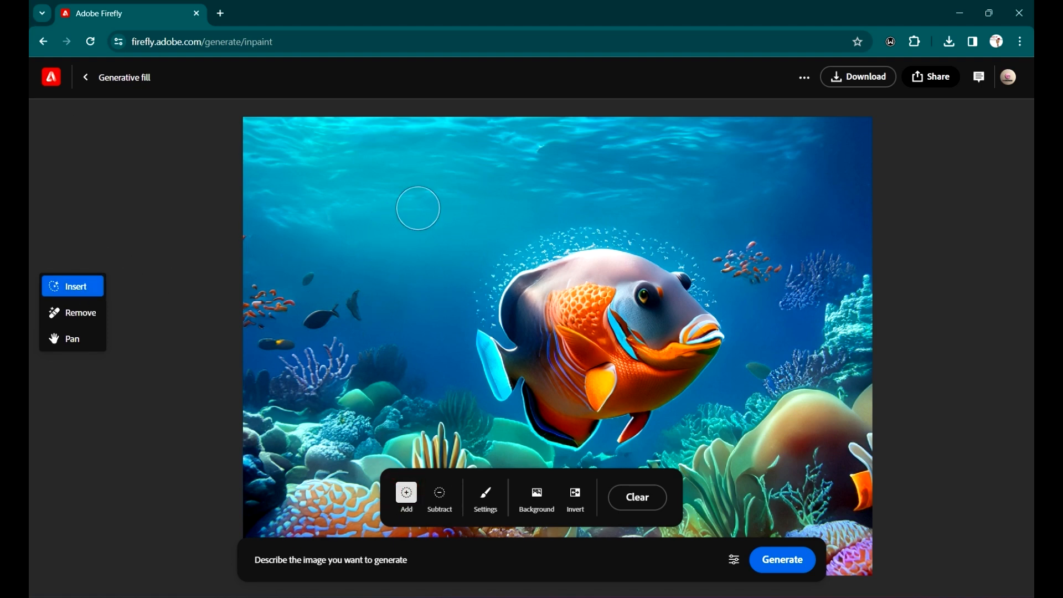
mouse_move(420, 190)
left_mouse_down()
mouse_move(357, 200)
mouse_move(426, 201)
mouse_move(383, 216)
mouse_move(343, 214)
mouse_move(346, 230)
mouse_move(434, 221)
mouse_move(412, 242)
mouse_move(370, 239)
mouse_move(351, 224)
mouse_move(356, 237)
mouse_move(388, 247)
mouse_move(431, 224)
left_mouse_up()
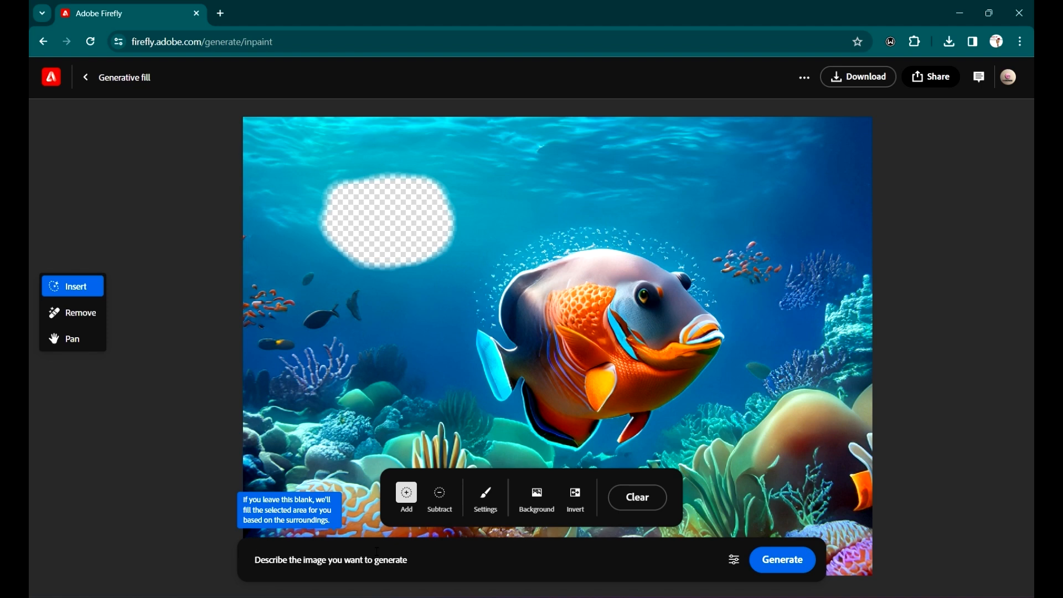
type("faraway shark")
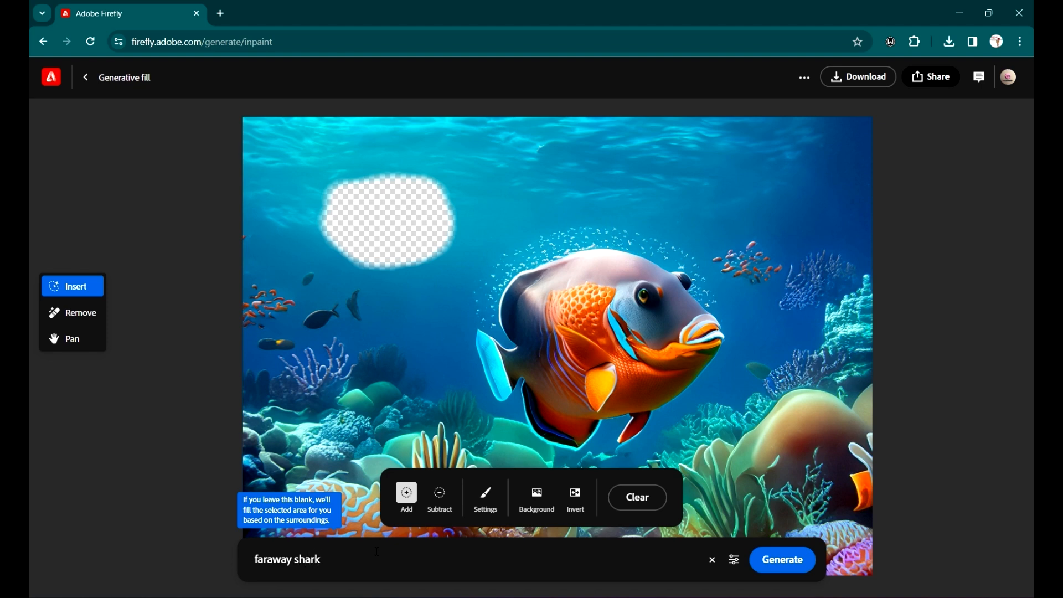
key("Return")
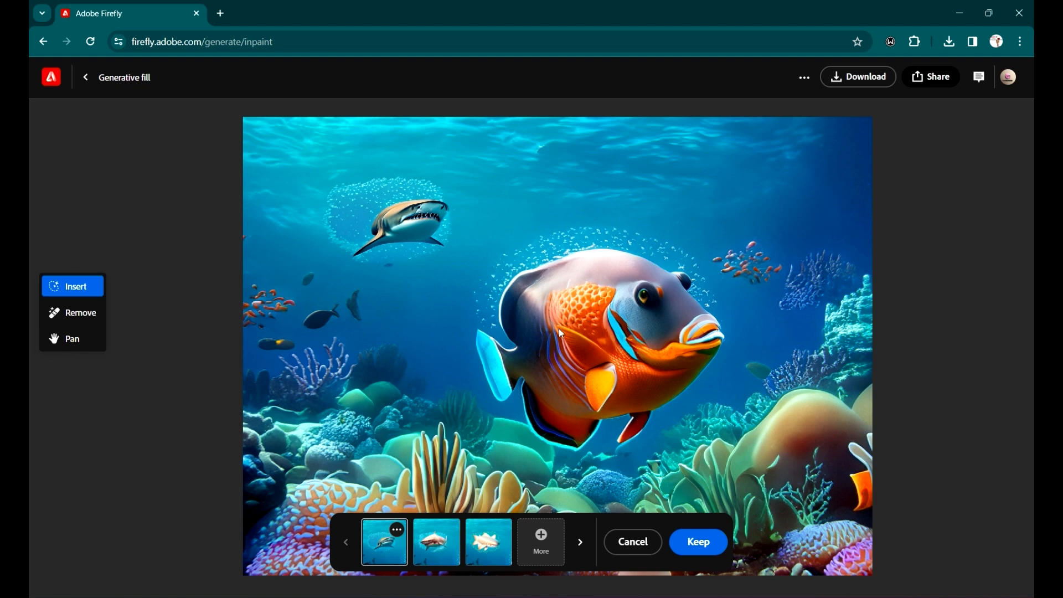
Compare the three generated sharks, then generate more variations and preview those too.
left_click(438, 548)
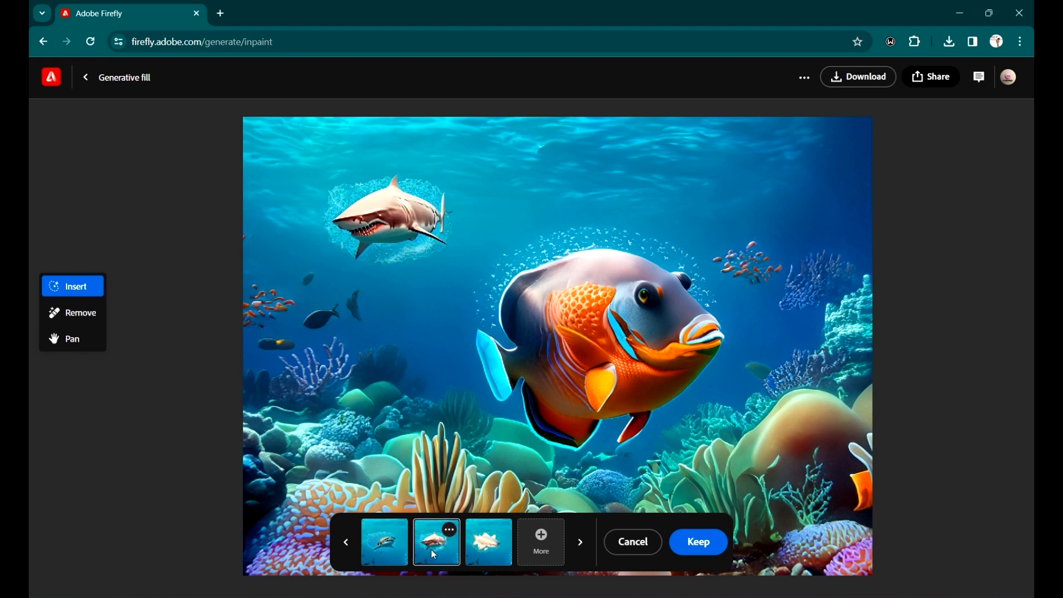
left_click(496, 550)
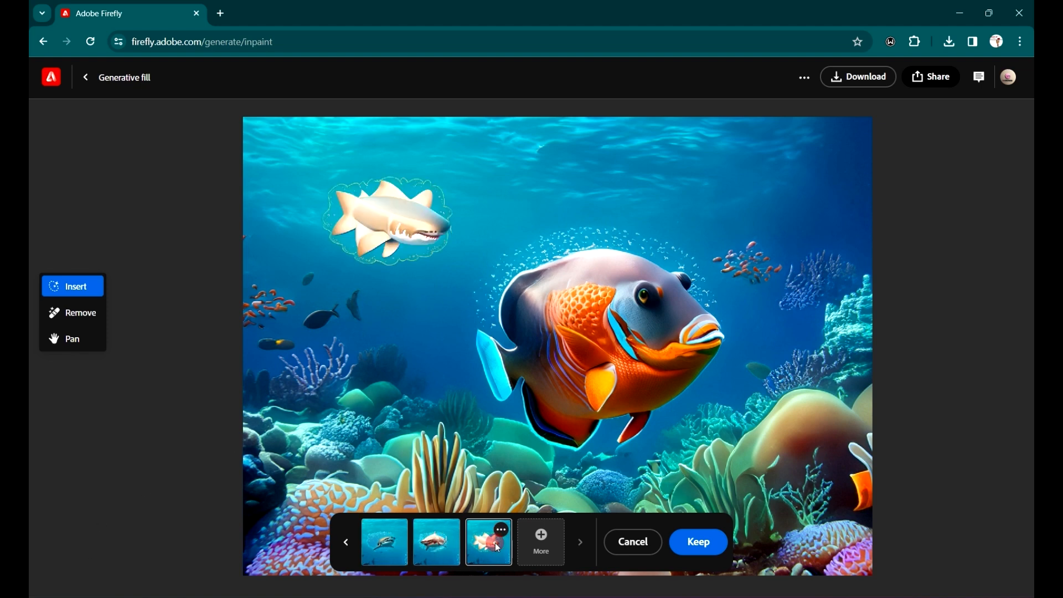
left_click(432, 556)
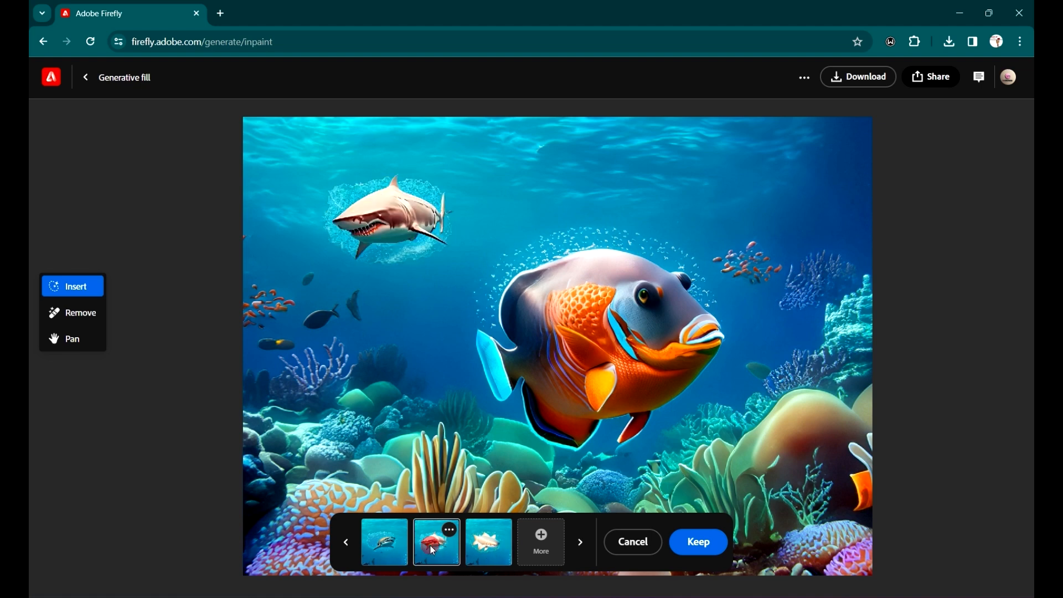
left_click(386, 540)
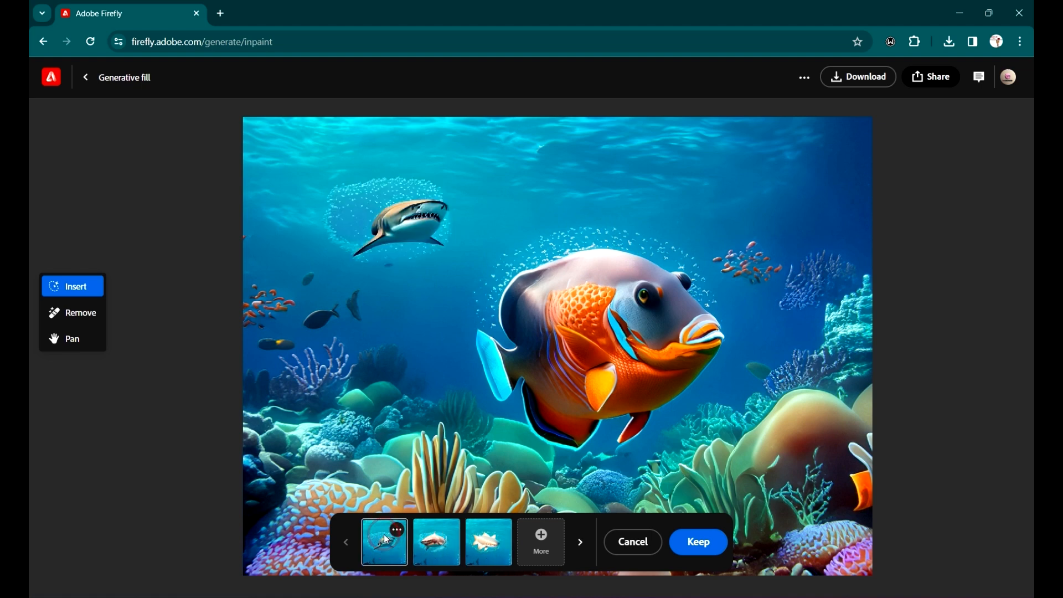
left_click(542, 539)
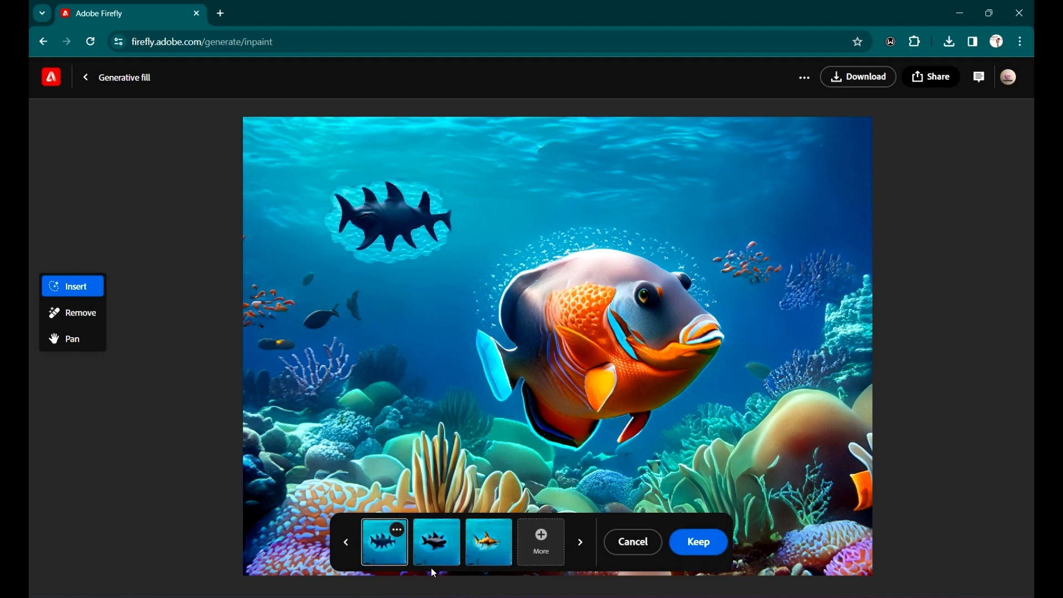
left_click(451, 543)
left_click(505, 560)
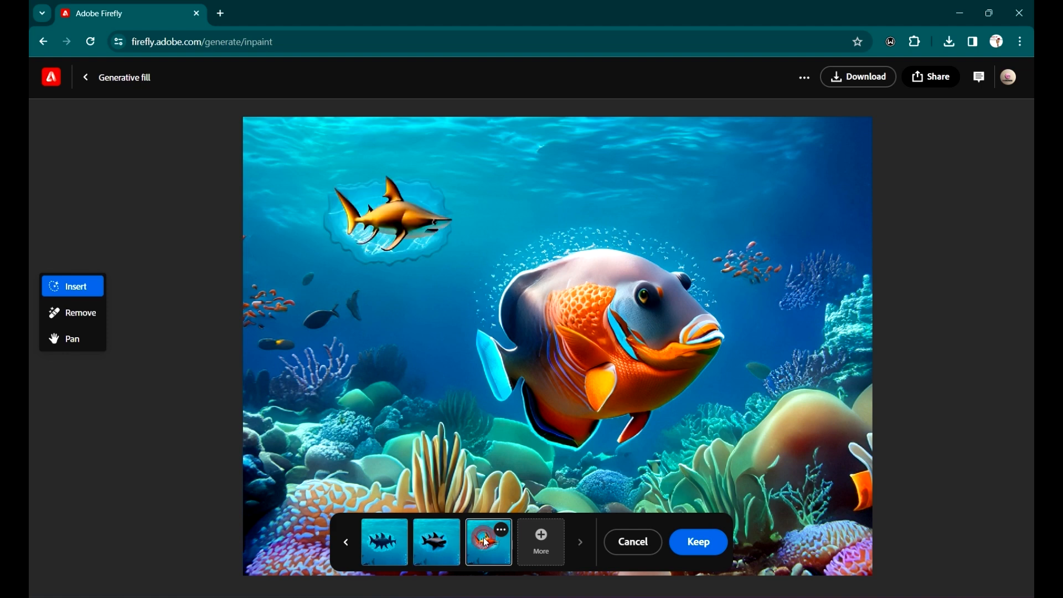
Return to the first set of shark variations and keep the first one.
left_click(347, 548)
left_click(347, 547)
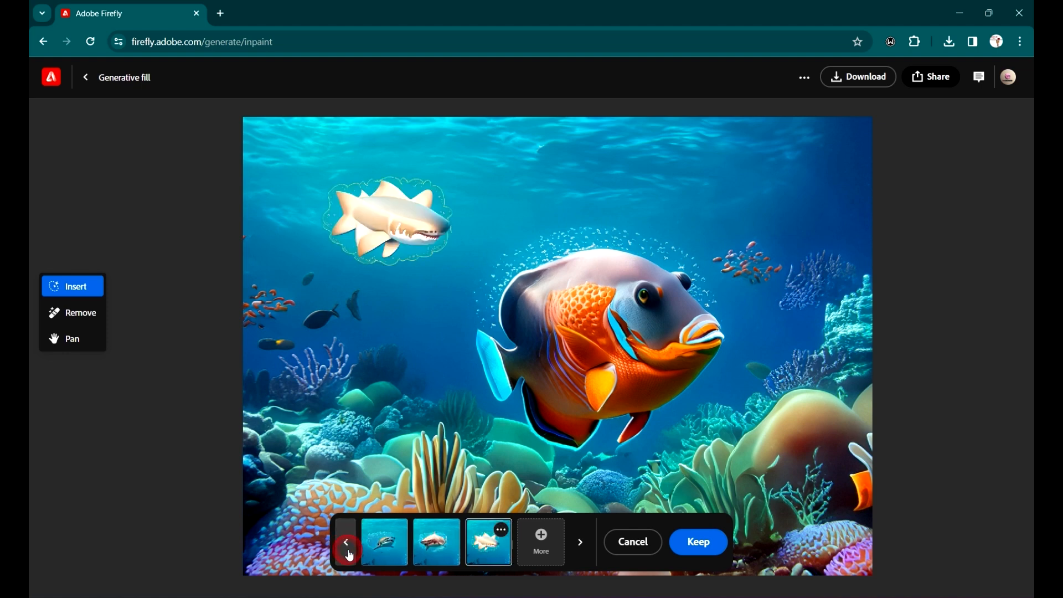
left_click(347, 548)
left_click(397, 548)
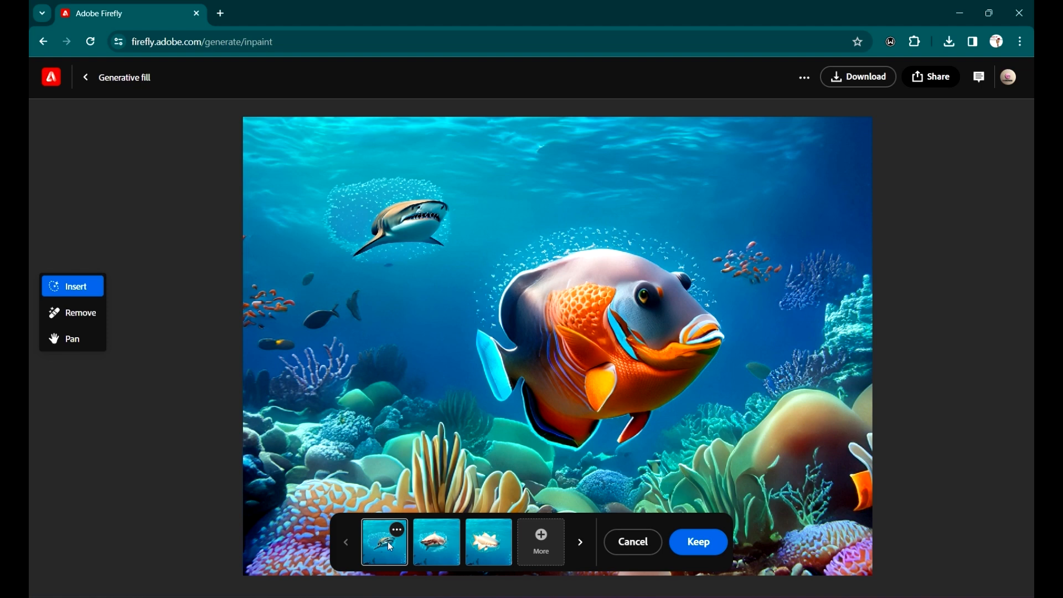
left_click(700, 542)
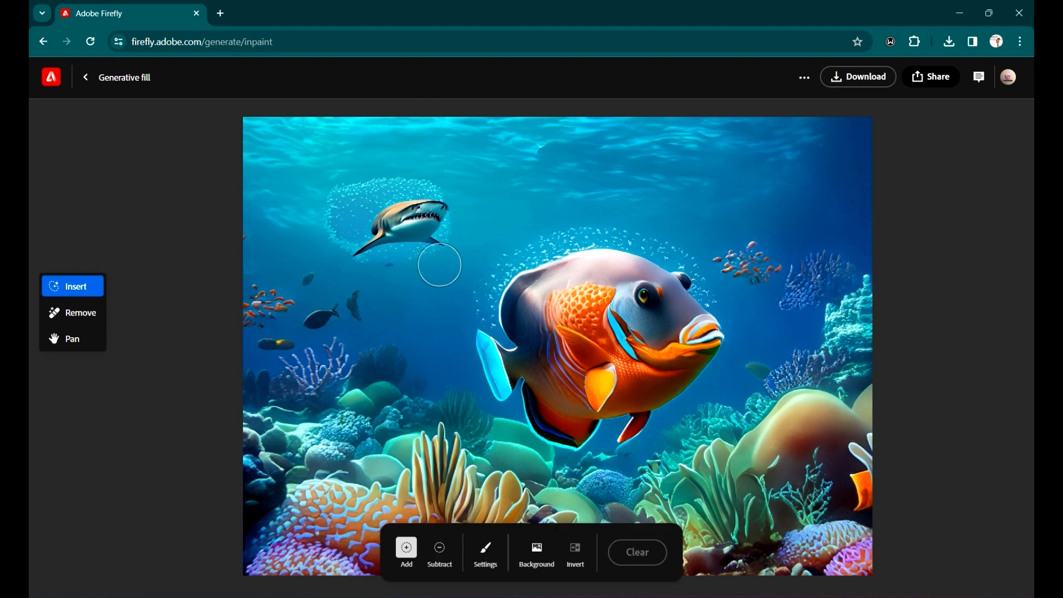
Paint a tall, narrow insert area in the water below the shark, trimming its left part with the Subtract brush.
mouse_move(445, 297)
left_mouse_down()
mouse_move(393, 290)
mouse_move(433, 310)
mouse_move(438, 297)
mouse_move(450, 325)
left_mouse_up()
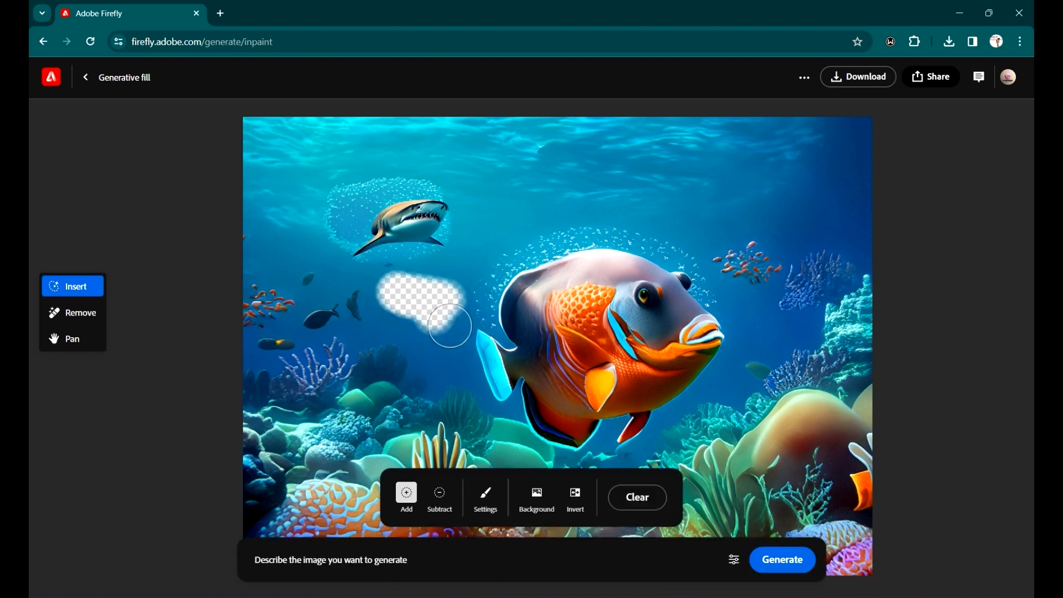
left_click(440, 494)
left_click_drag(376, 264, 385, 335)
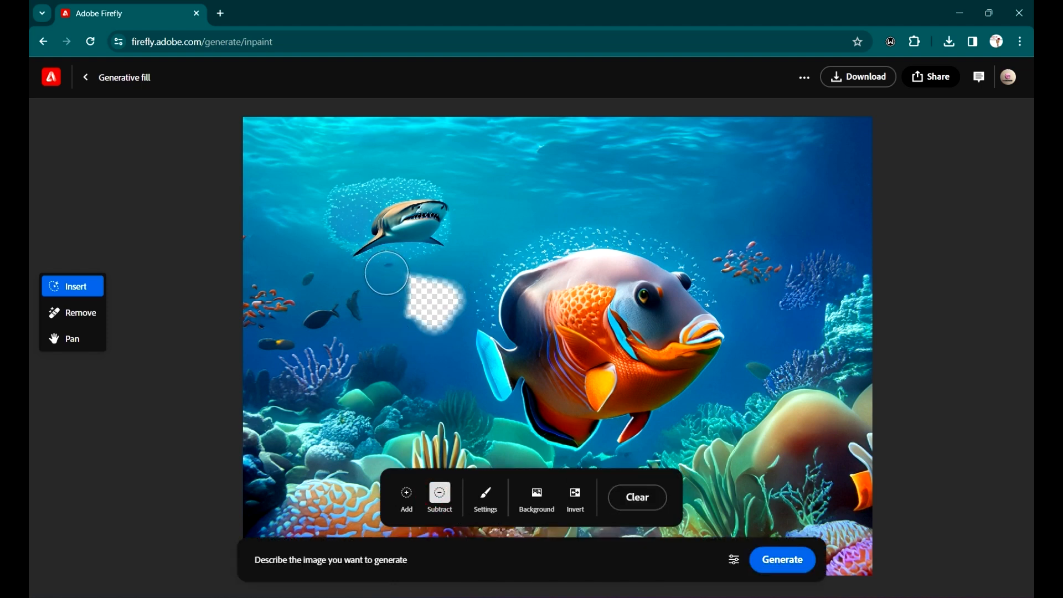
left_click(407, 494)
mouse_move(424, 303)
left_mouse_down()
mouse_move(441, 375)
mouse_move(436, 316)
mouse_move(415, 291)
mouse_move(447, 381)
left_mouse_up()
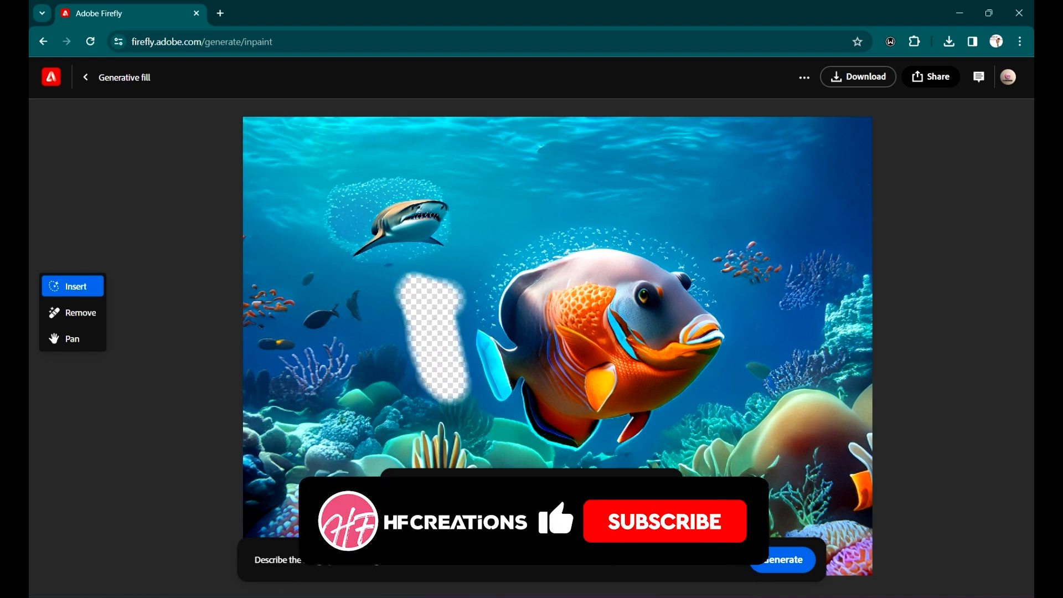
Generate a "diver" in the painted area beside the big fish's tail.
left_click(555, 574)
type("diver")
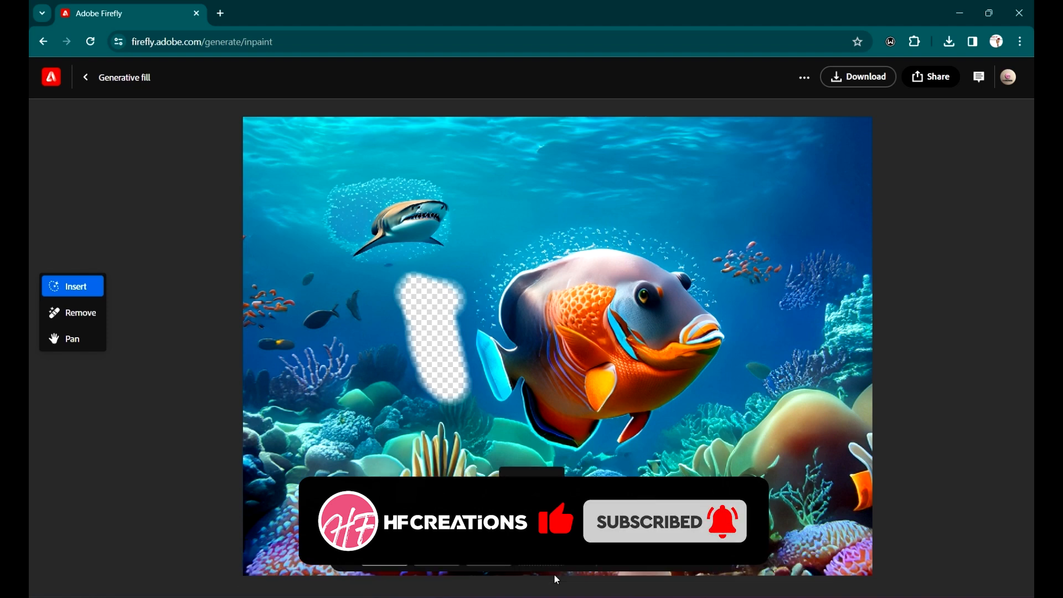
key("Return")
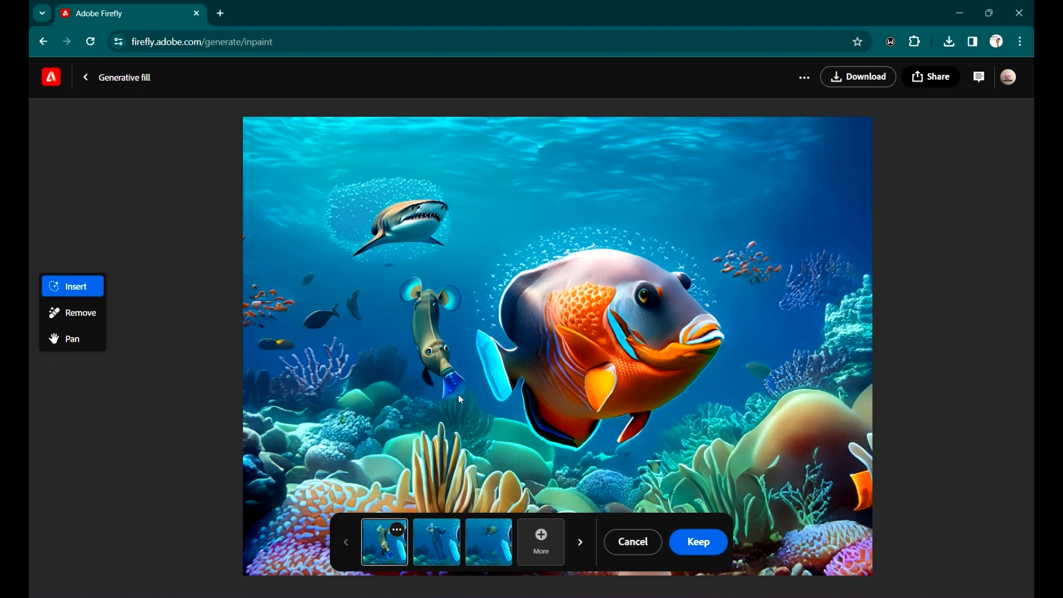
Compare the three generated diver variations and give the second one a positive rating.
left_click(449, 548)
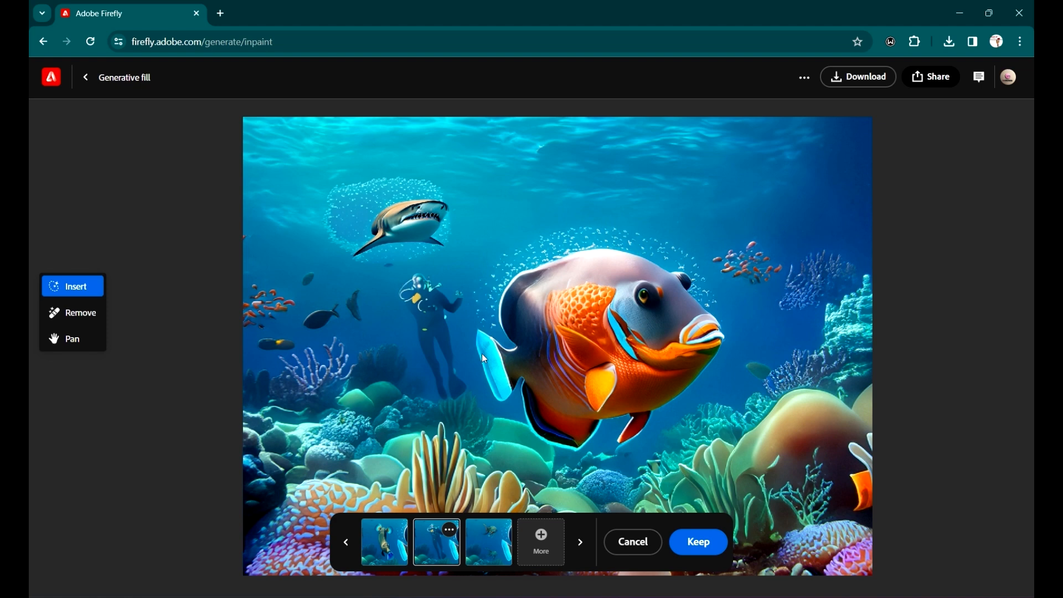
left_click(494, 540)
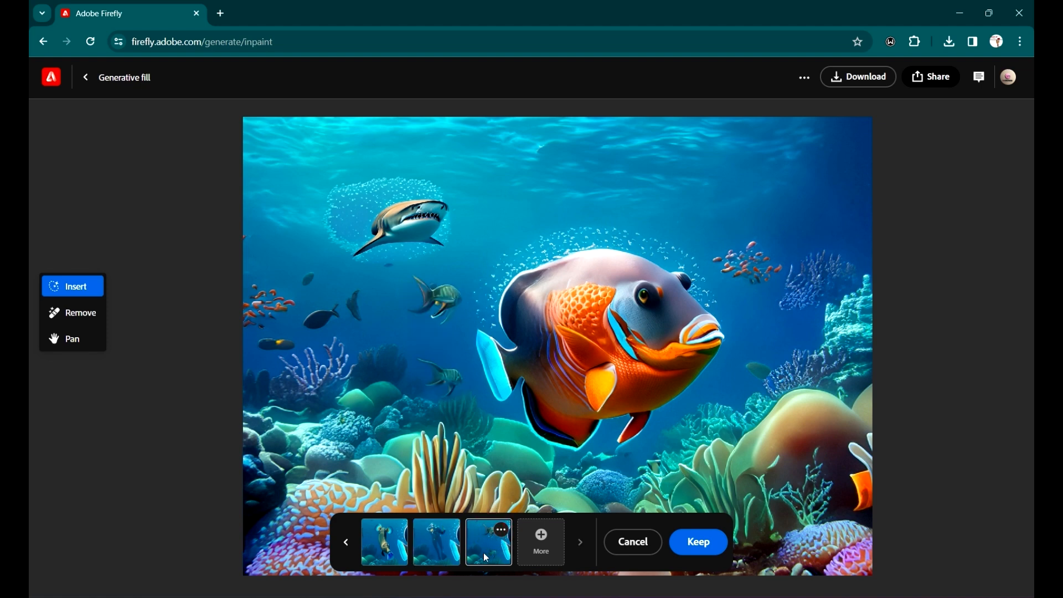
left_click(439, 551)
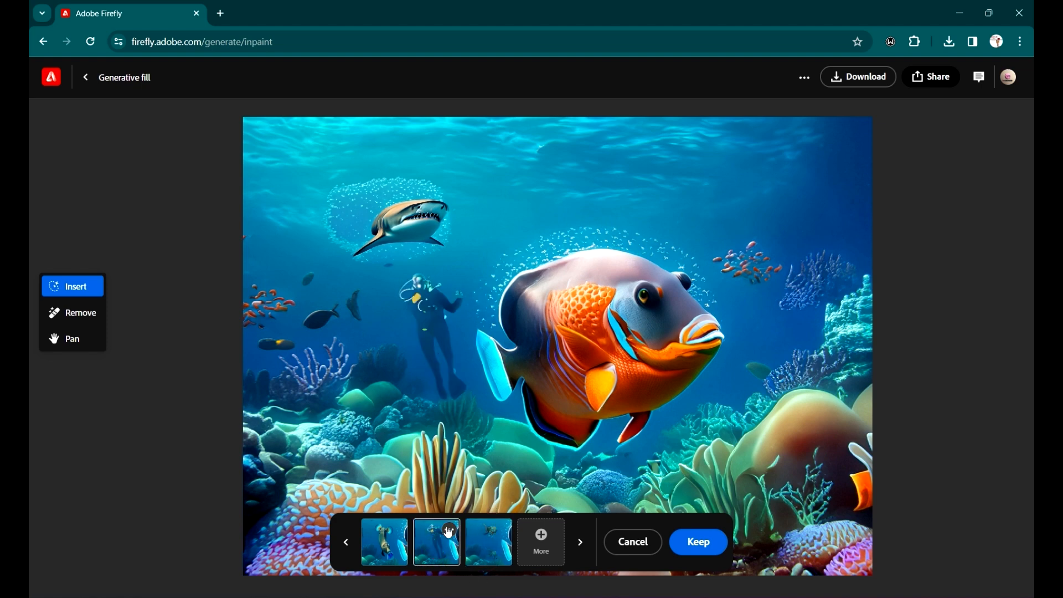
mouse_move(451, 536)
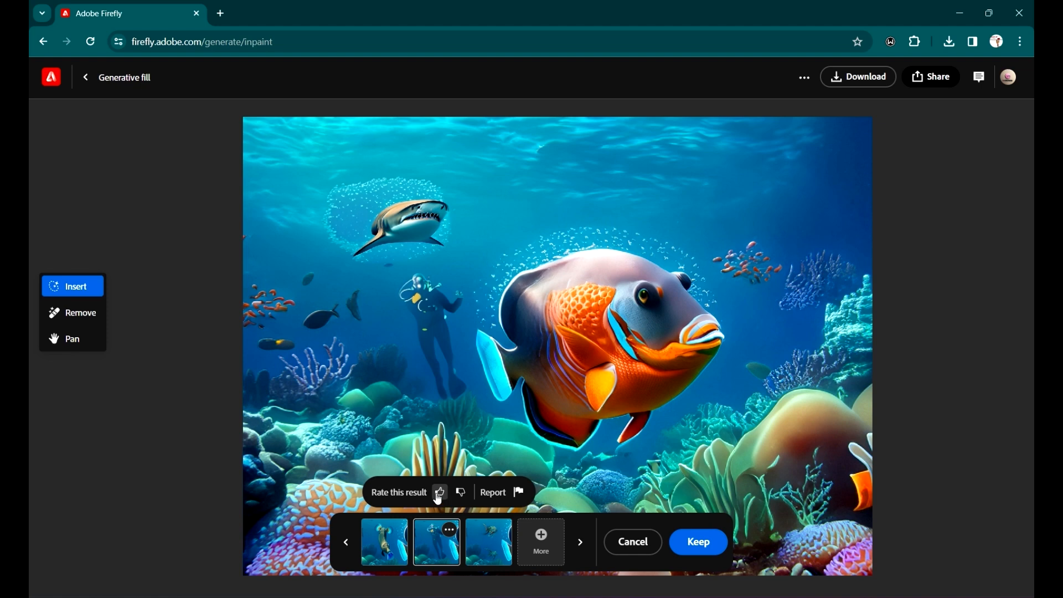
left_click(440, 492)
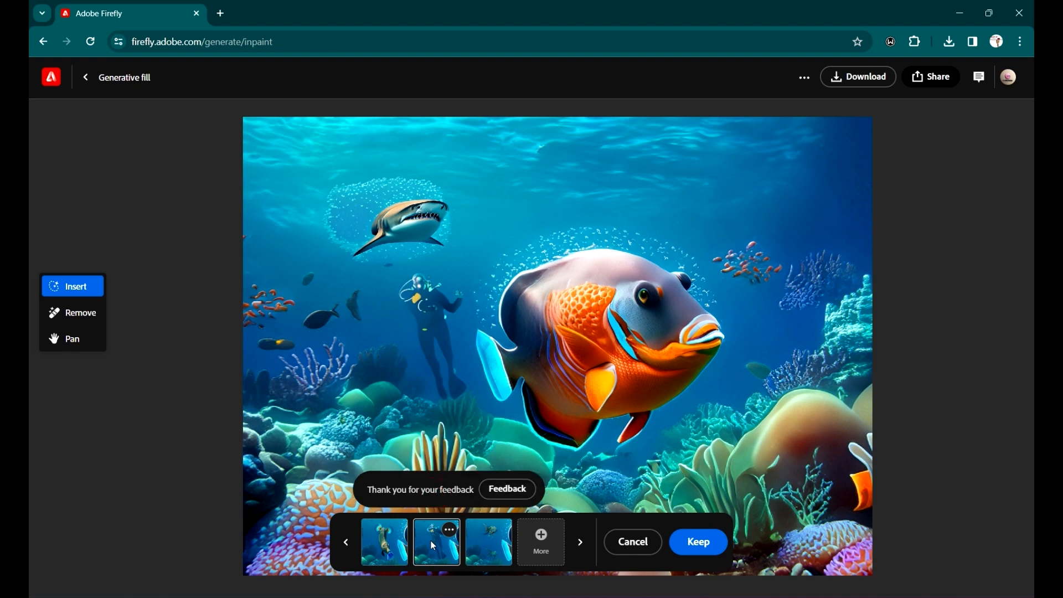
Generate more diver variations, preview the new set and keep its first one, the diver swimming head-down.
left_click(542, 539)
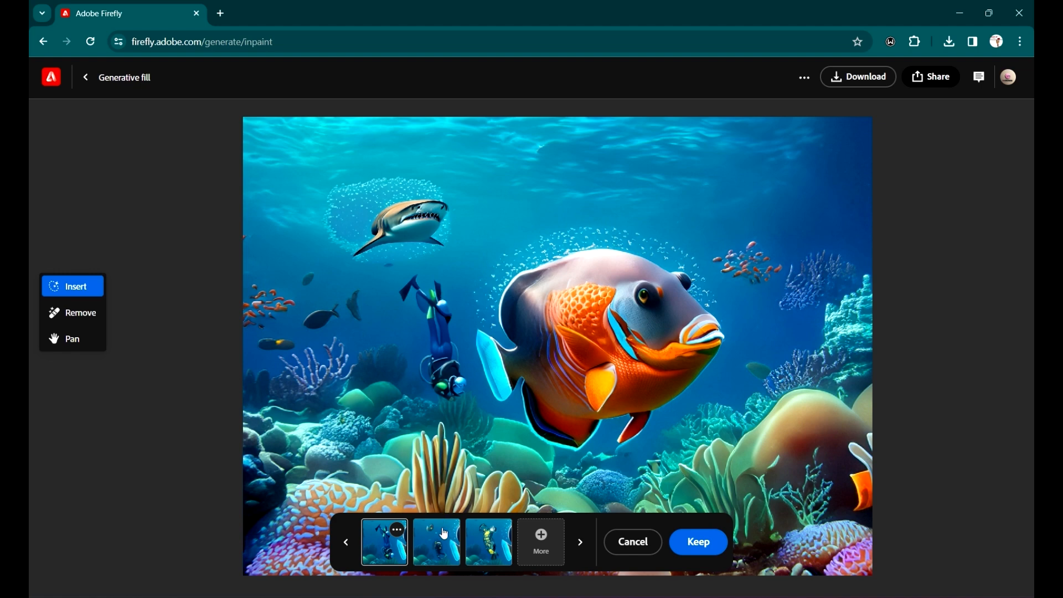
left_click(455, 546)
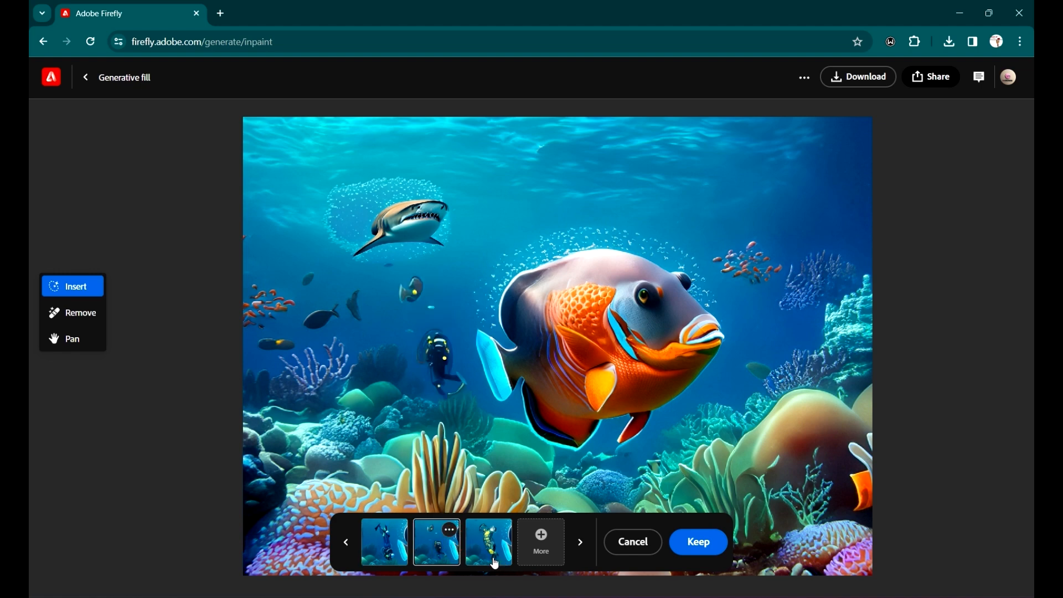
left_click(490, 540)
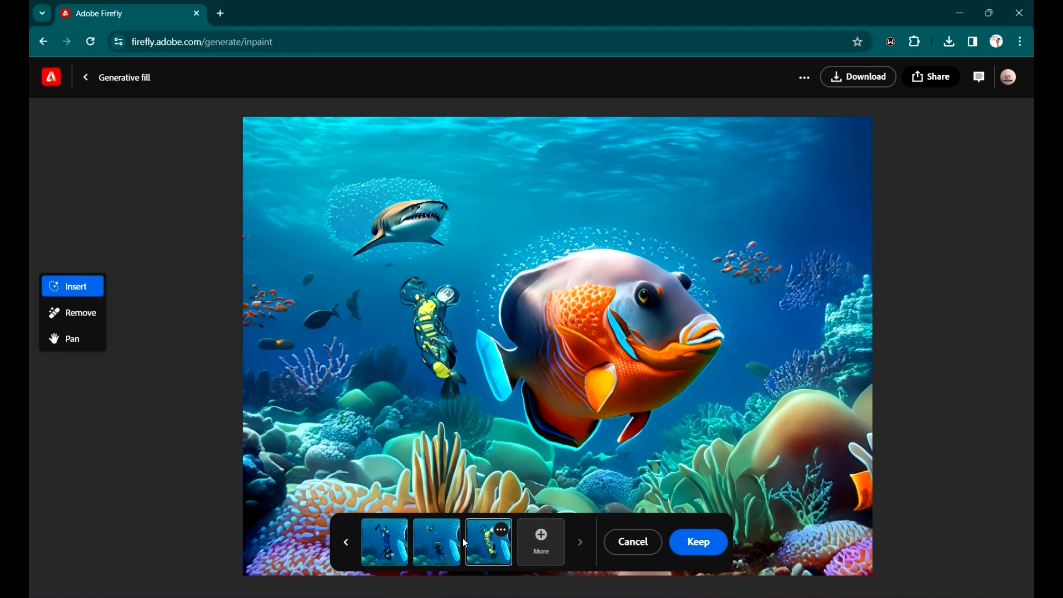
left_click(438, 542)
left_click(387, 548)
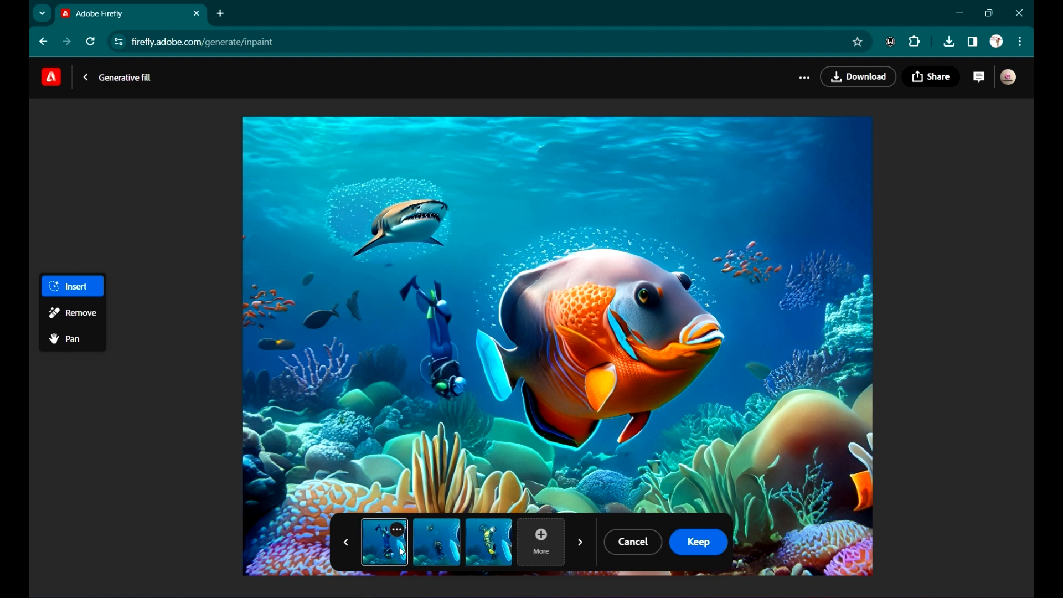
left_click(705, 546)
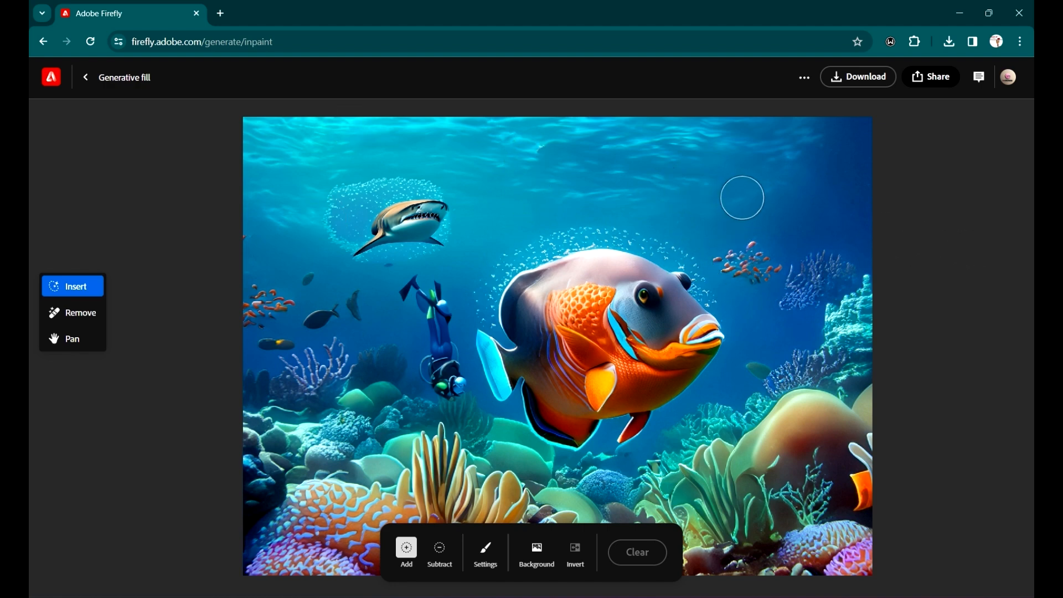
Paint a rounded insert area in the upper-right water of the image and generate from the prompt "octapus faraway".
mouse_move(703, 202)
left_mouse_down()
mouse_move(727, 196)
mouse_move(700, 196)
mouse_move(702, 221)
mouse_move(700, 199)
mouse_move(722, 192)
mouse_move(692, 197)
mouse_move(701, 216)
mouse_move(718, 217)
mouse_move(702, 227)
mouse_move(694, 217)
mouse_move(702, 184)
mouse_move(691, 176)
mouse_move(717, 178)
left_mouse_up()
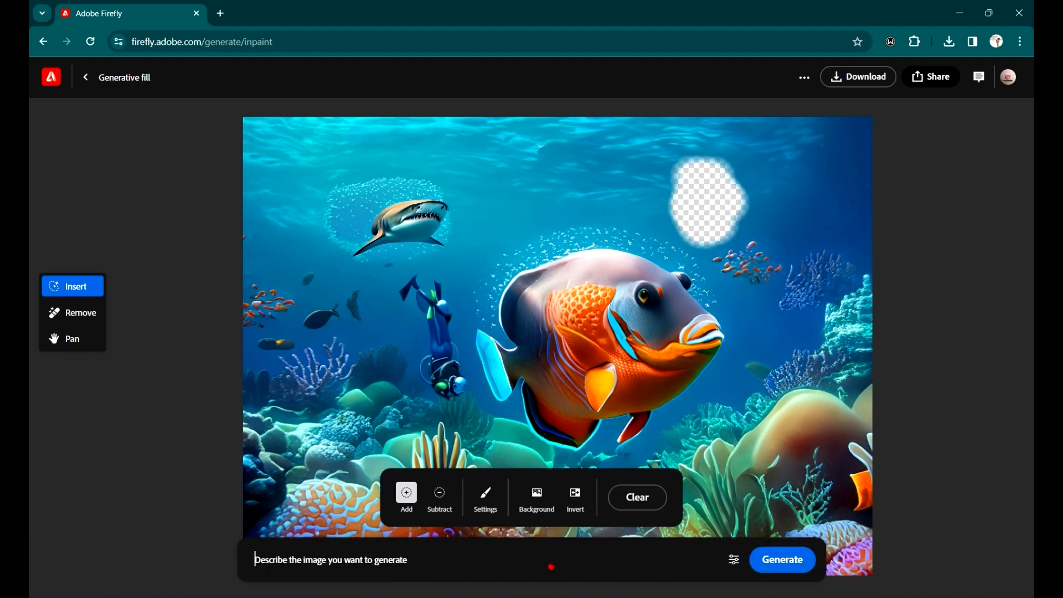
type("octa")
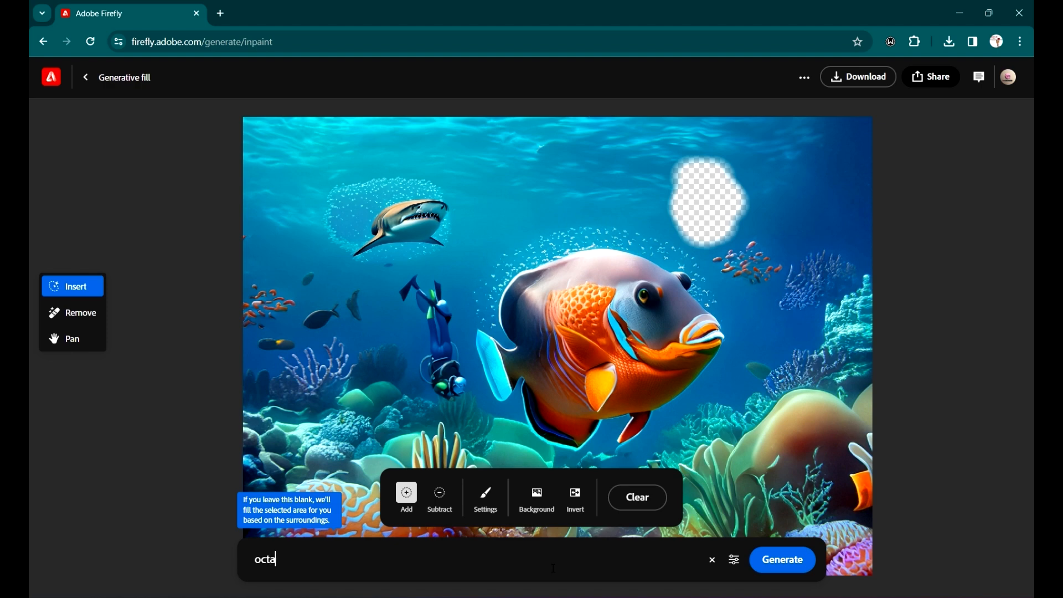
type("p")
type("us faraway")
key("Return")
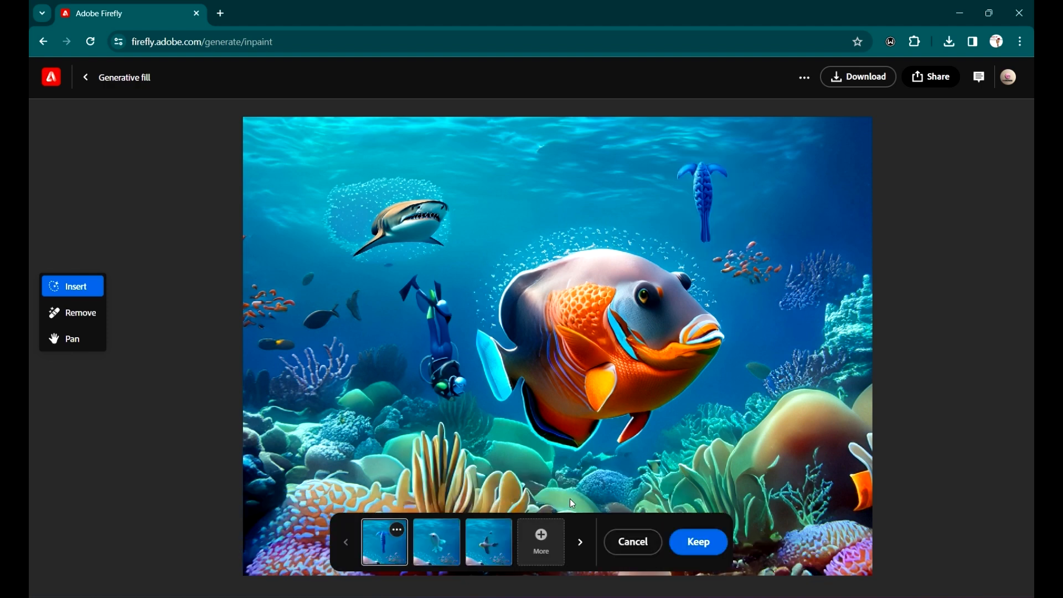
Preview the three variations generated in the upper-right water and discard them all.
left_click(438, 551)
left_click(481, 549)
left_click(368, 555)
left_click(619, 543)
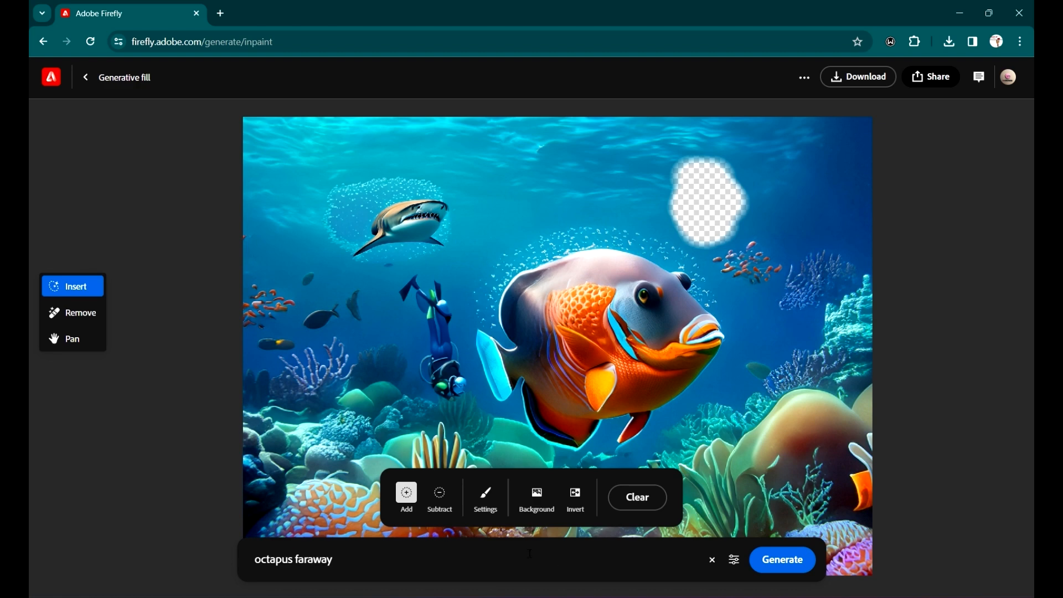
Correct the prompt's spelling to "octopus faraway" and generate again in the same painted area.
left_click(275, 559)
key("BackSpace")
type("o")
left_click(780, 553)
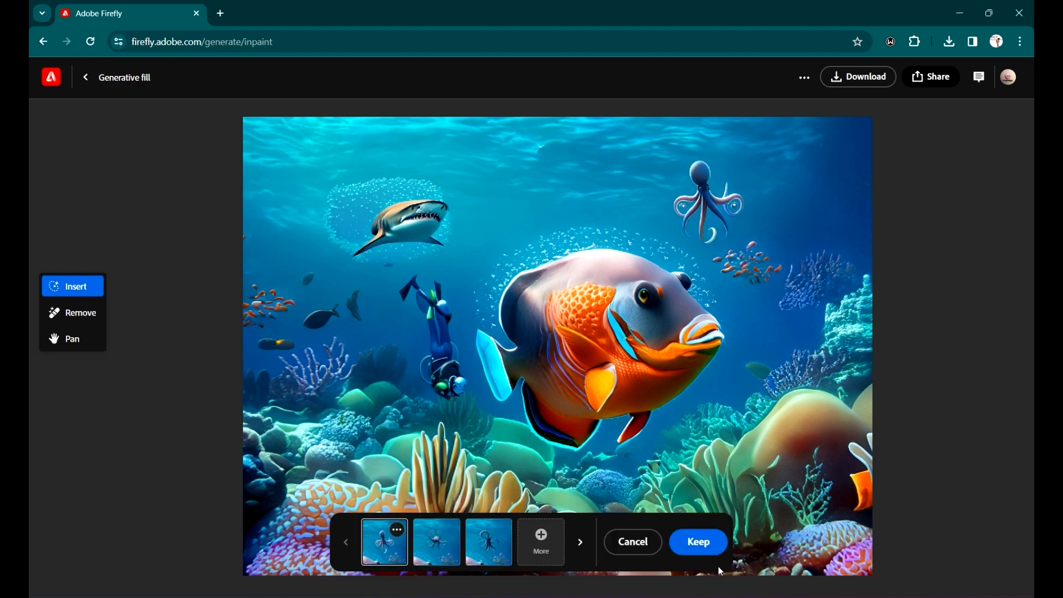
Compare the three generated octopuses and keep the second one.
left_click(437, 541)
left_click(497, 542)
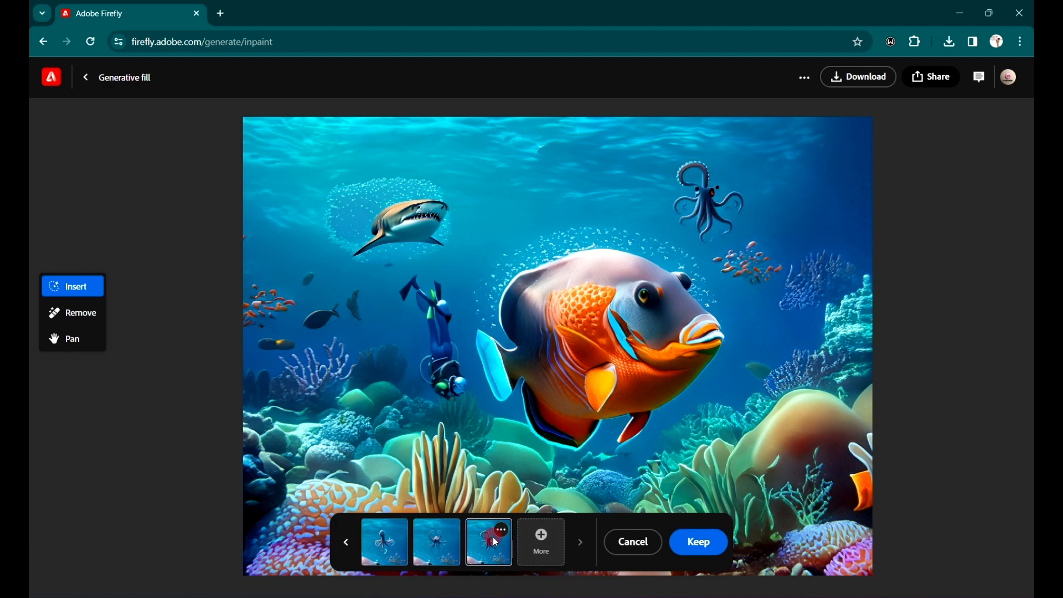
left_click(431, 547)
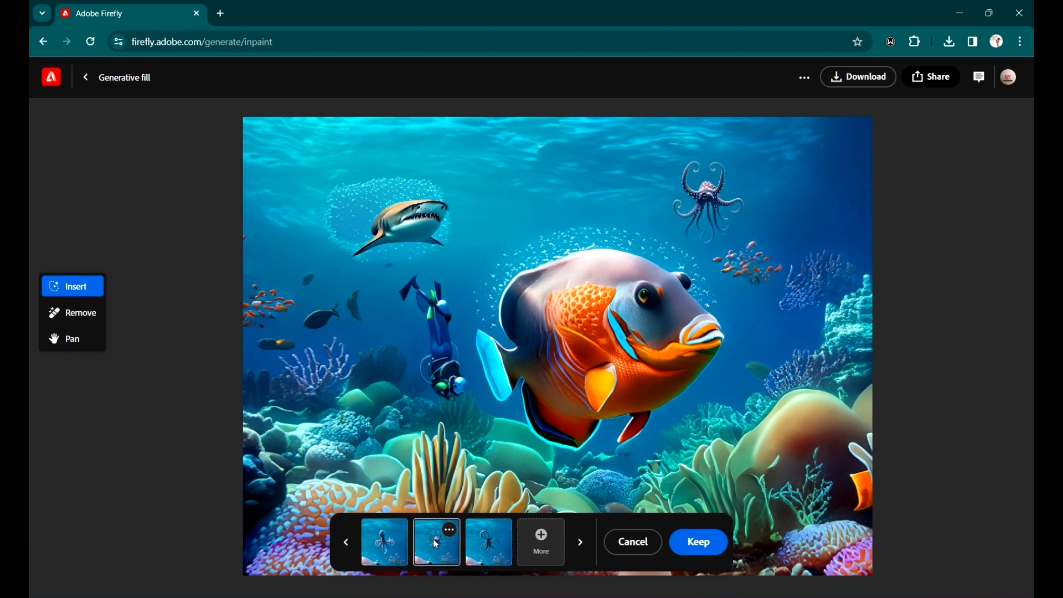
left_click(699, 542)
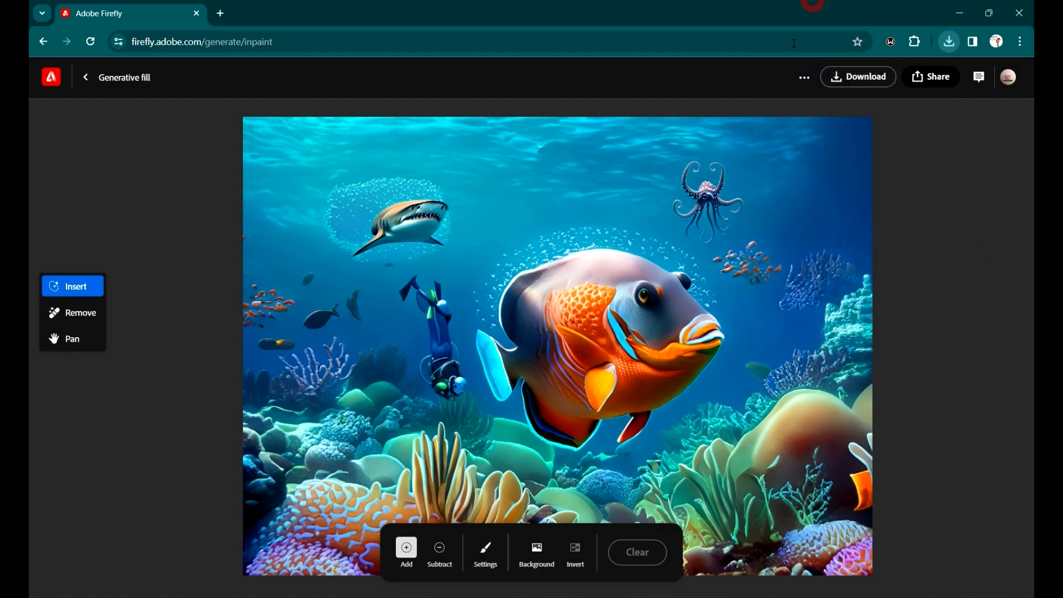
Return to the Generative fill sample gallery and open the portrait of the woman in the orange jacket.
left_click(87, 78)
scroll(813, 387, "down", 4)
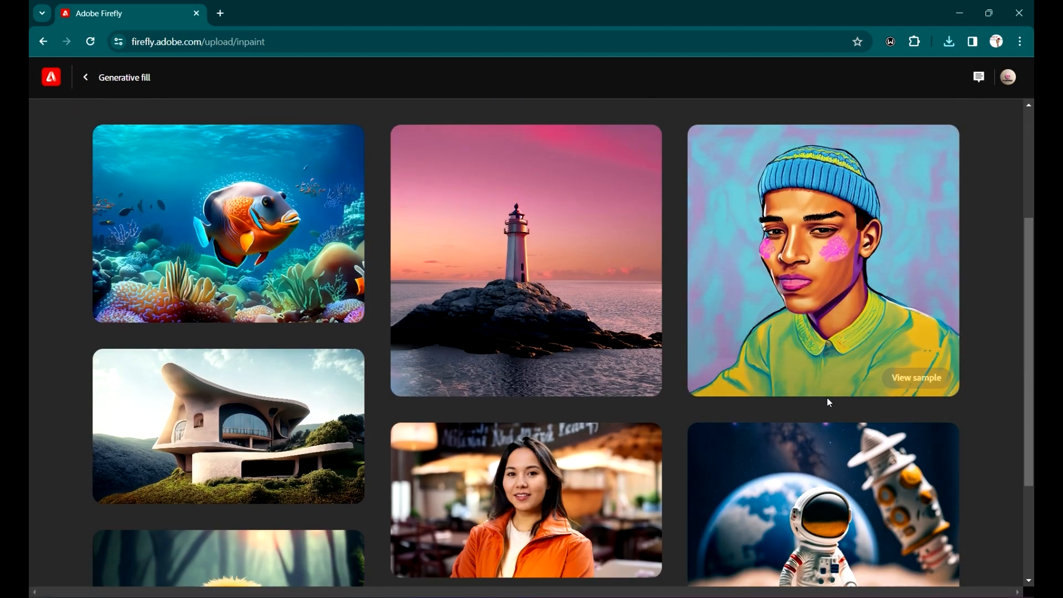
scroll(813, 388, "down", 1)
scroll(814, 387, "down", 3)
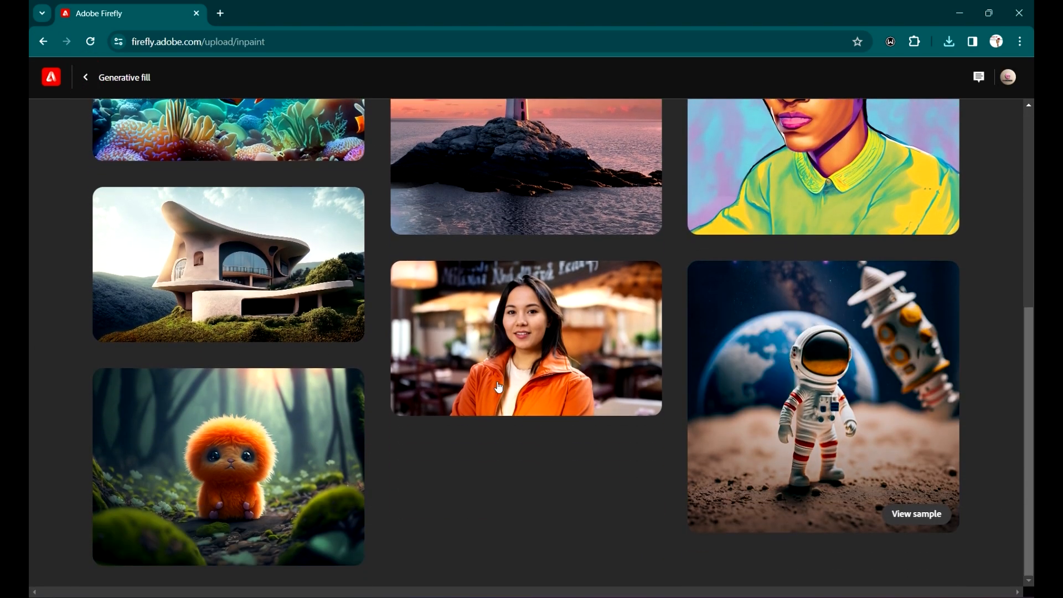
left_click(519, 336)
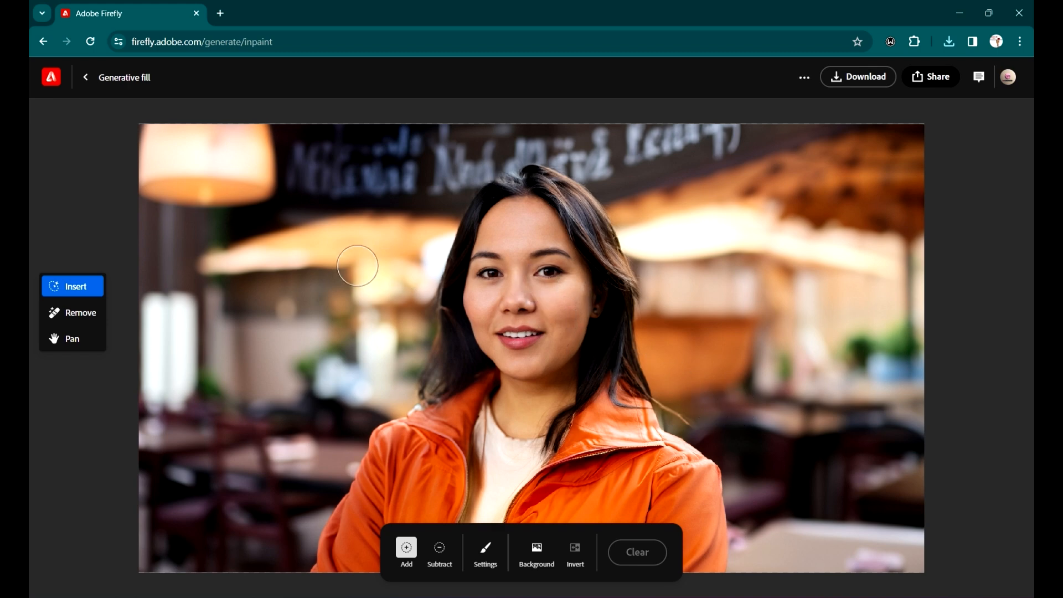
Remove the portrait's background and generate an "underground parking lot" in its place.
left_click(541, 560)
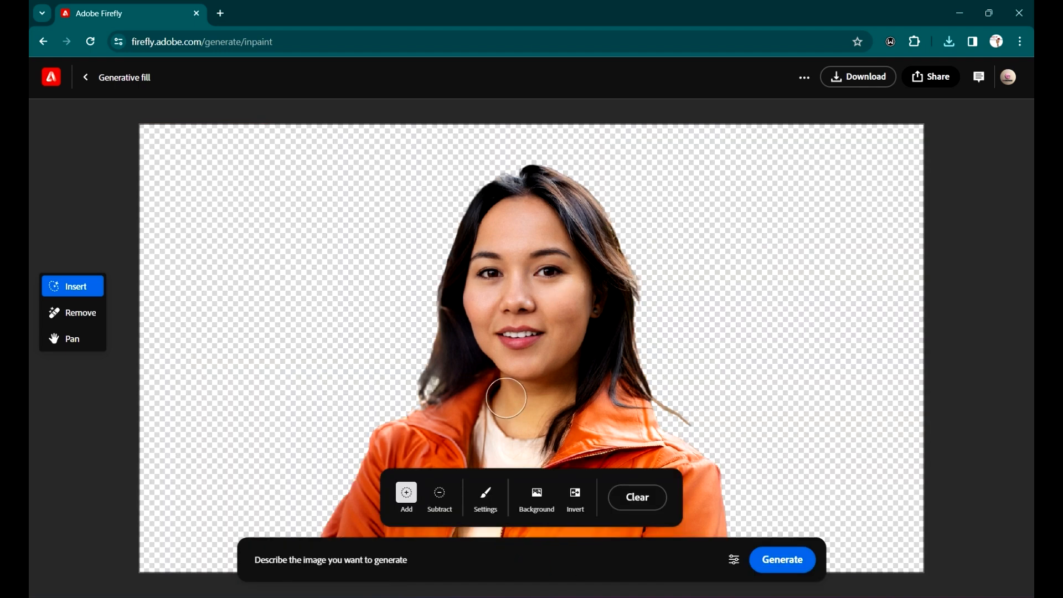
left_click(486, 557)
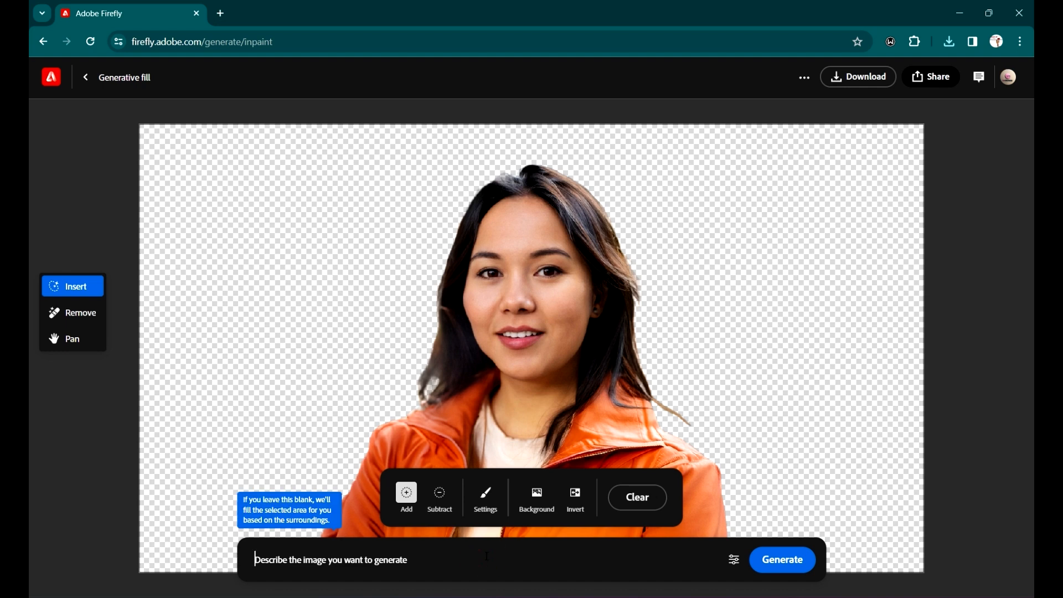
type("under")
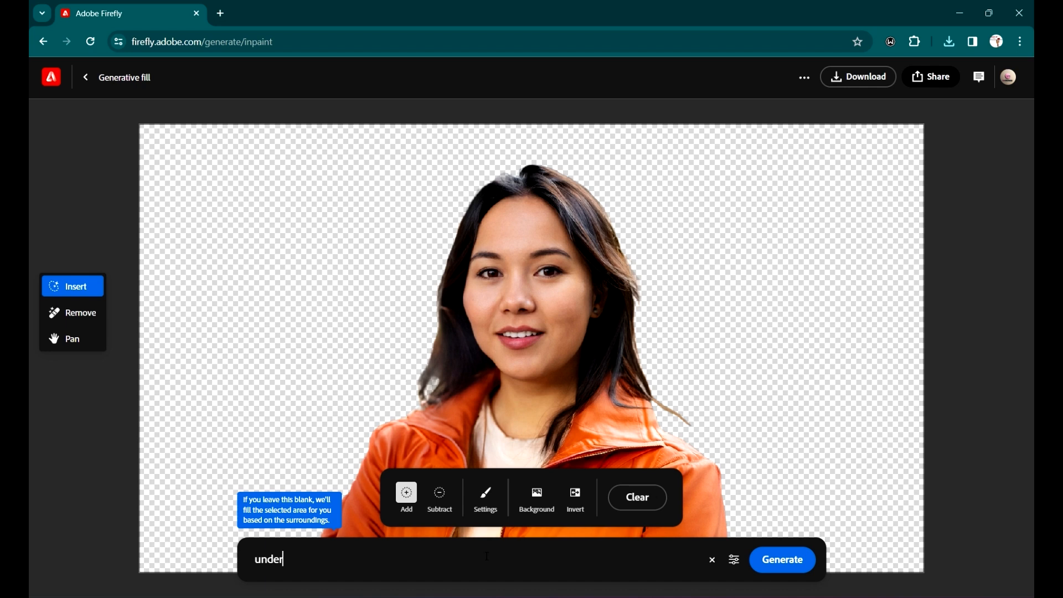
type("gro")
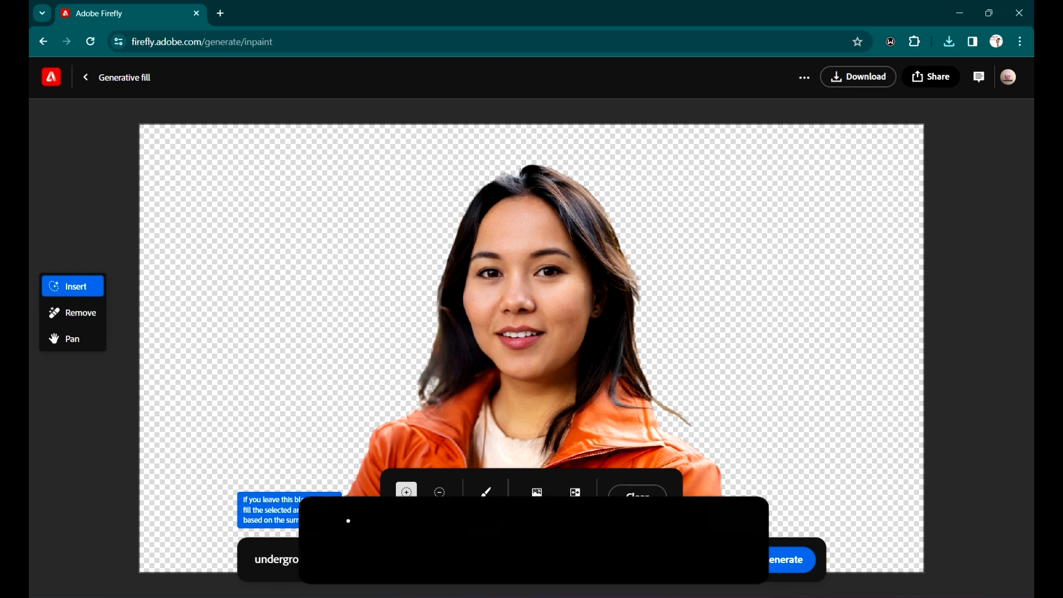
type("und parking lot")
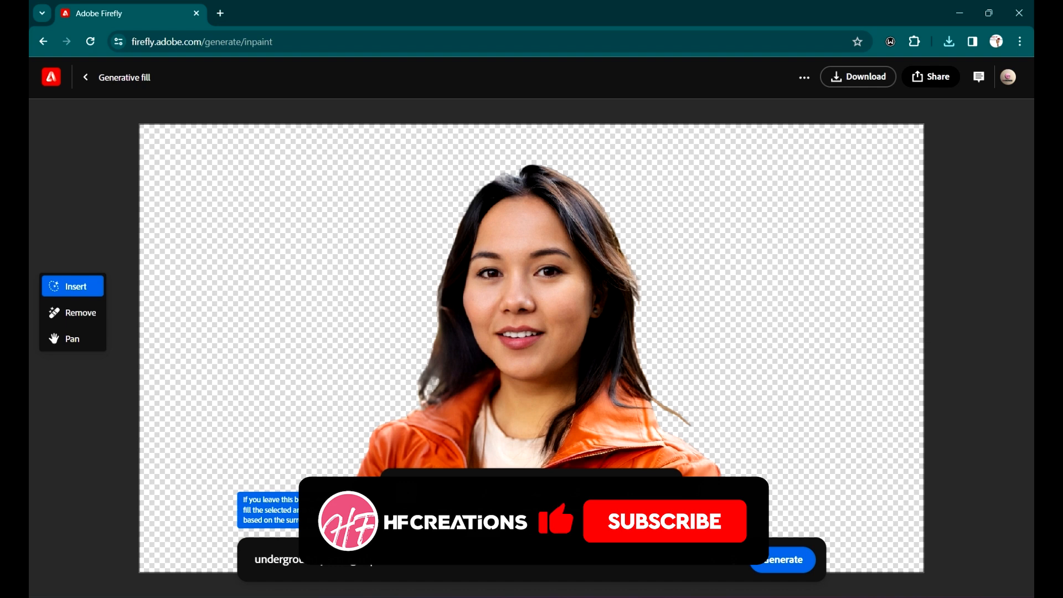
key("Return")
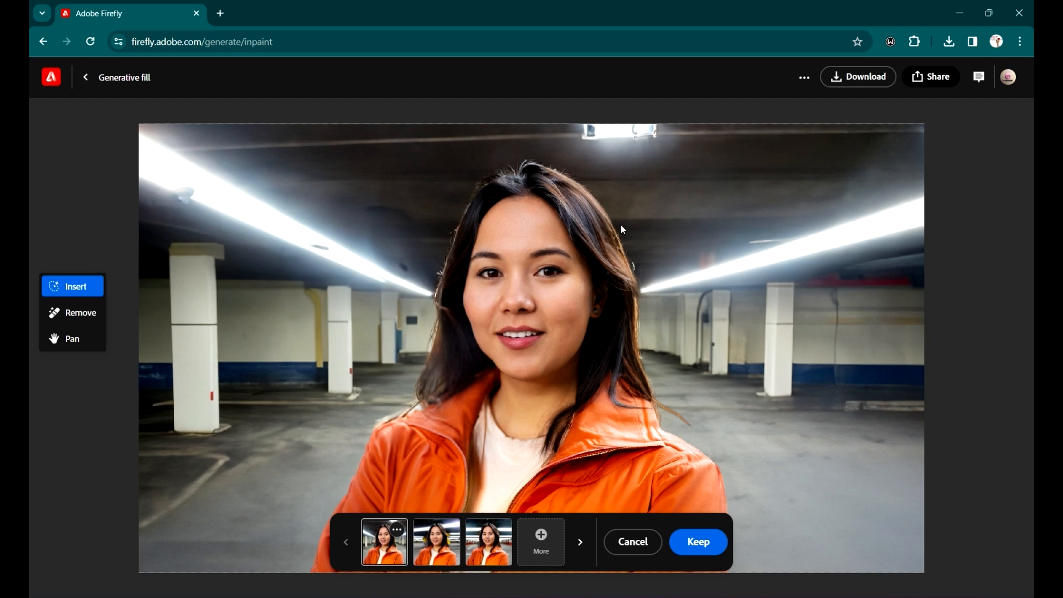
Compare the three generated parking lot backgrounds and keep the third one, with the red and white pillars.
left_click(448, 545)
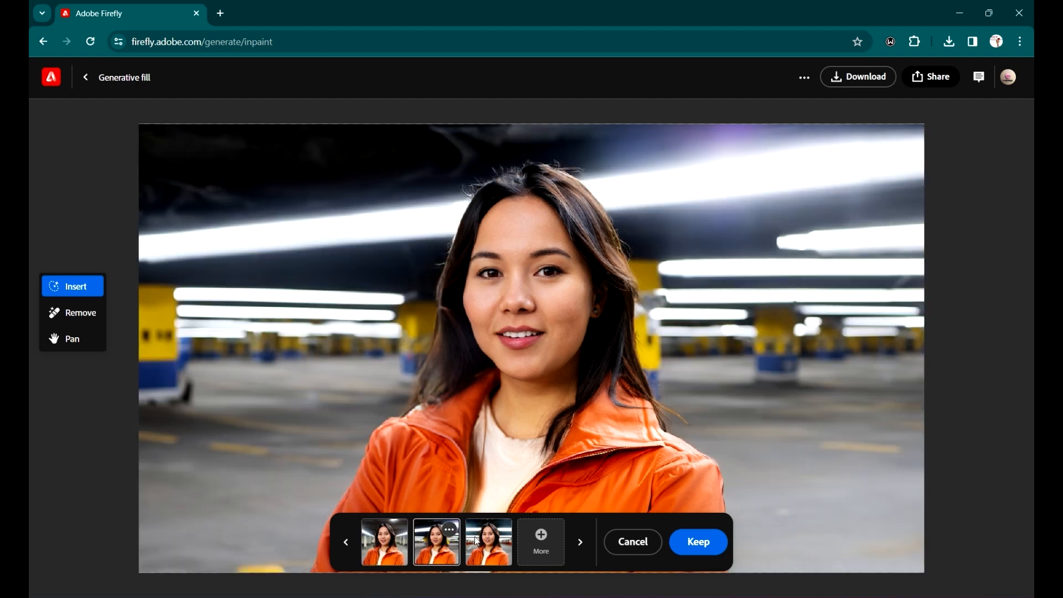
left_click(494, 548)
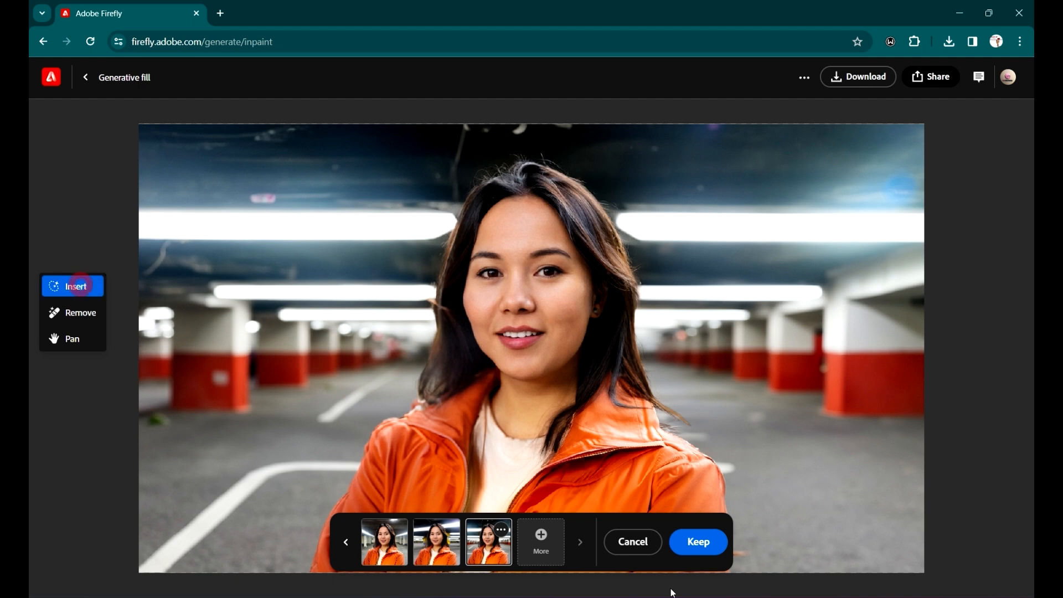
left_click(703, 538)
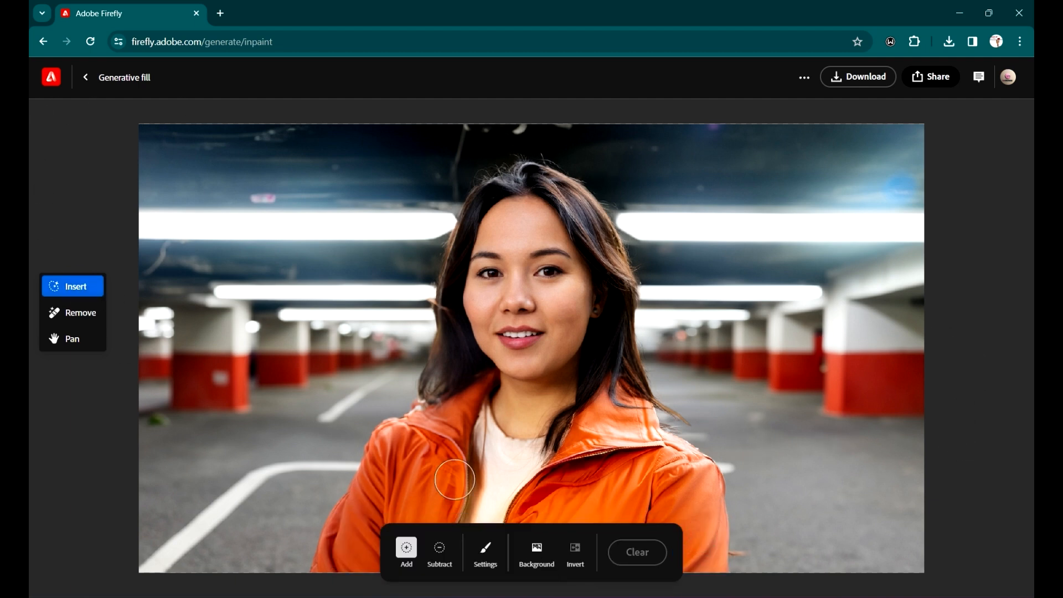
Set the brush size to 88% and brush out the parking floor areas on both sides of the woman.
left_click(485, 553)
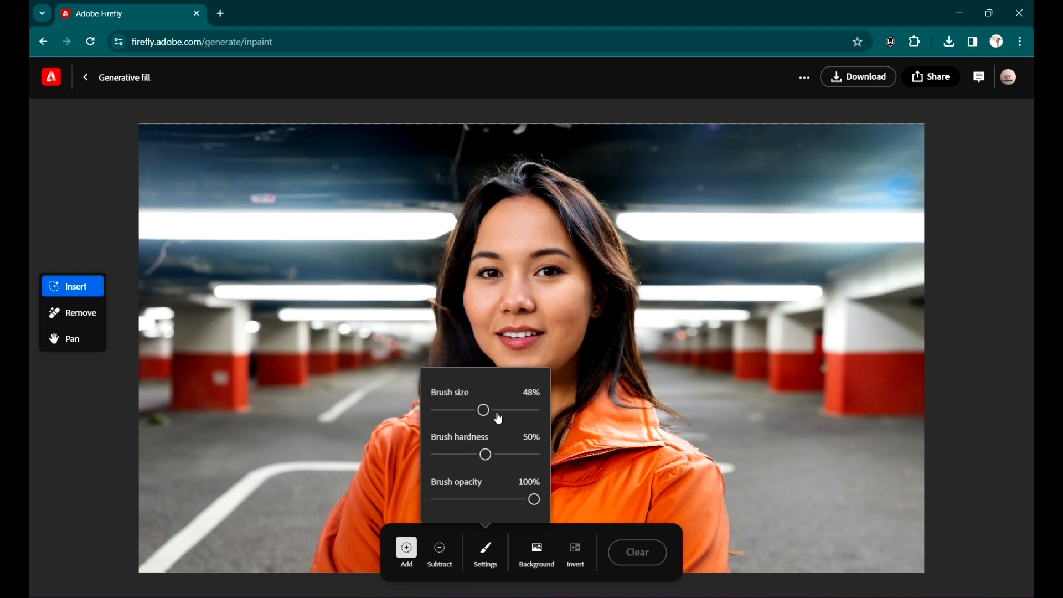
left_click_drag(513, 411, 514, 410)
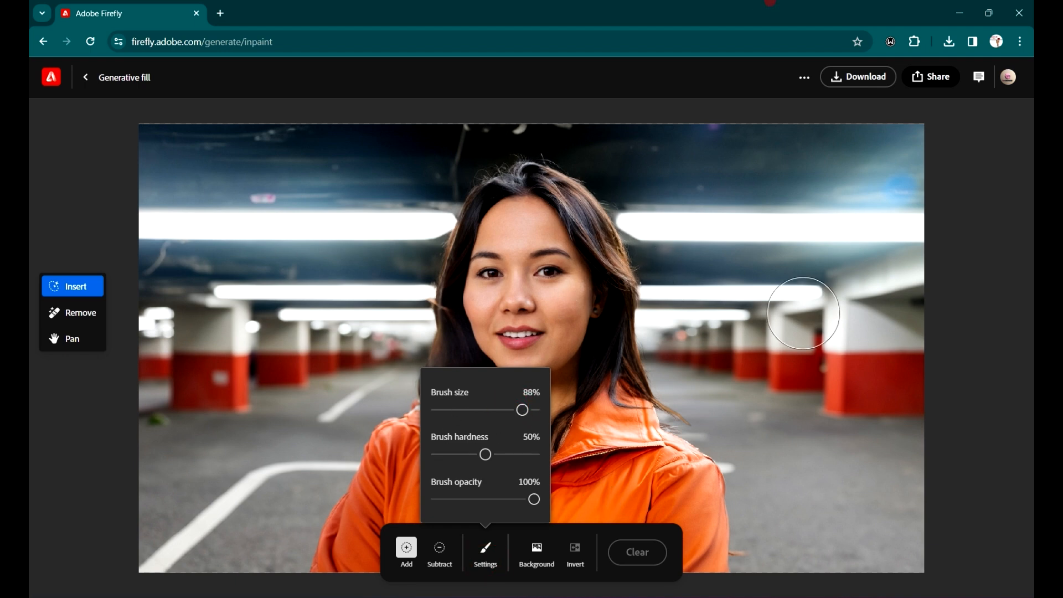
mouse_move(714, 410)
left_mouse_down()
mouse_move(842, 411)
mouse_move(775, 426)
mouse_move(742, 393)
mouse_move(857, 387)
mouse_move(848, 434)
mouse_move(740, 404)
mouse_move(717, 384)
mouse_move(882, 433)
mouse_move(785, 471)
mouse_move(730, 413)
mouse_move(775, 484)
mouse_move(988, 473)
mouse_move(882, 351)
mouse_move(868, 391)
mouse_move(925, 422)
mouse_move(705, 480)
left_mouse_up()
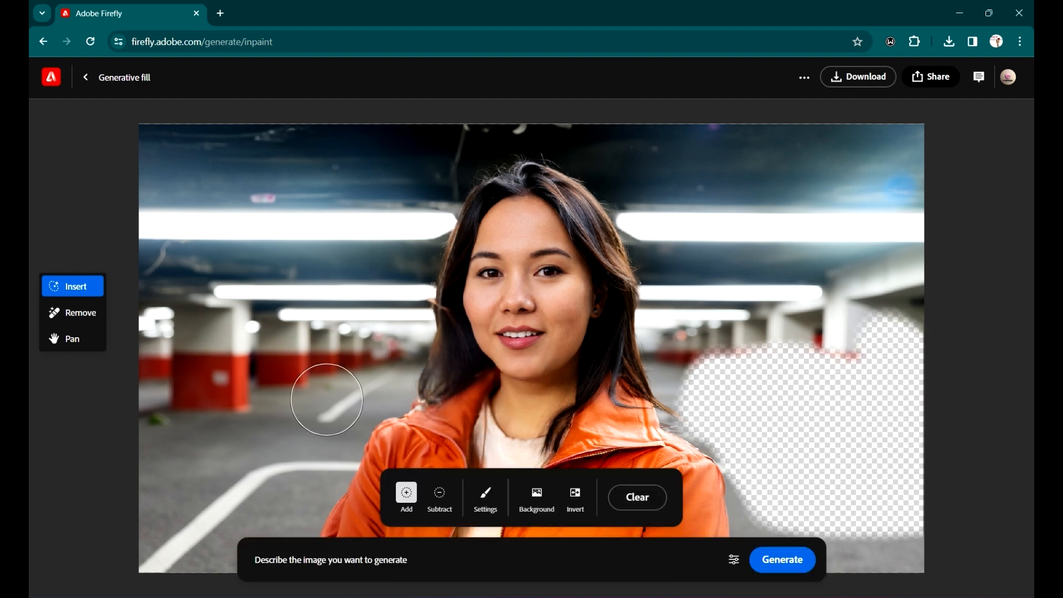
mouse_move(301, 397)
left_mouse_down()
mouse_move(153, 381)
mouse_move(241, 417)
mouse_move(309, 387)
mouse_move(243, 416)
mouse_move(174, 421)
mouse_move(164, 434)
mouse_move(267, 452)
mouse_move(339, 434)
mouse_move(310, 403)
mouse_move(173, 410)
left_mouse_up()
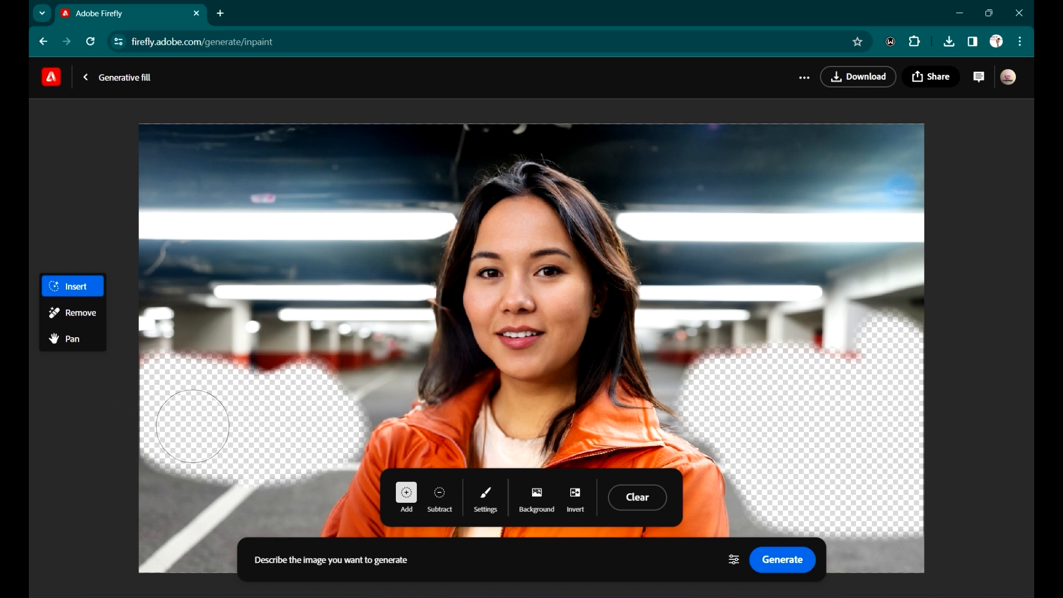
Generate a "luxurious car" in the brushed-out areas beside the woman.
left_click(580, 558)
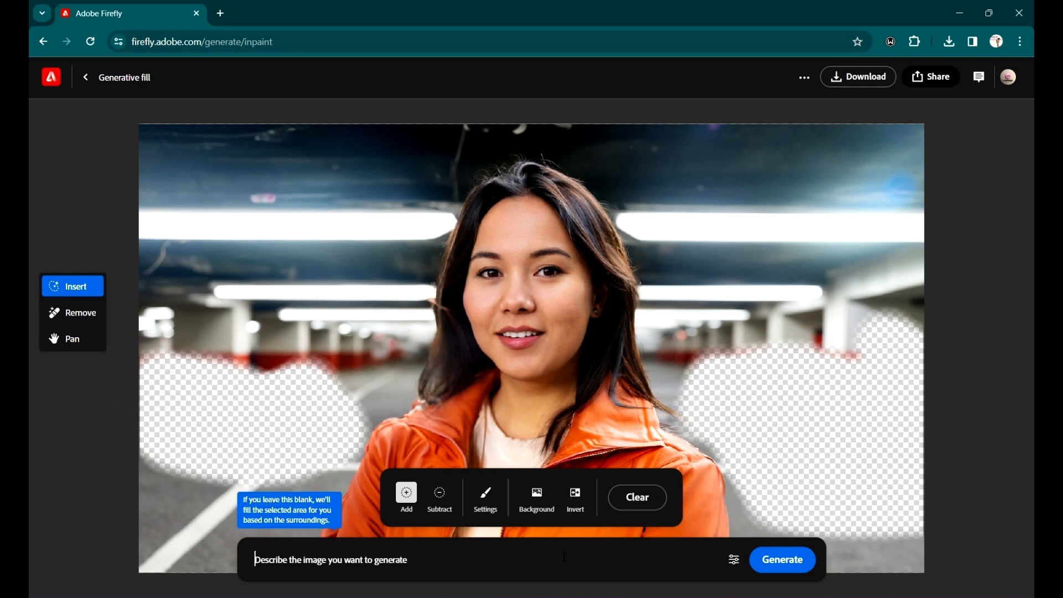
type("luxurious car")
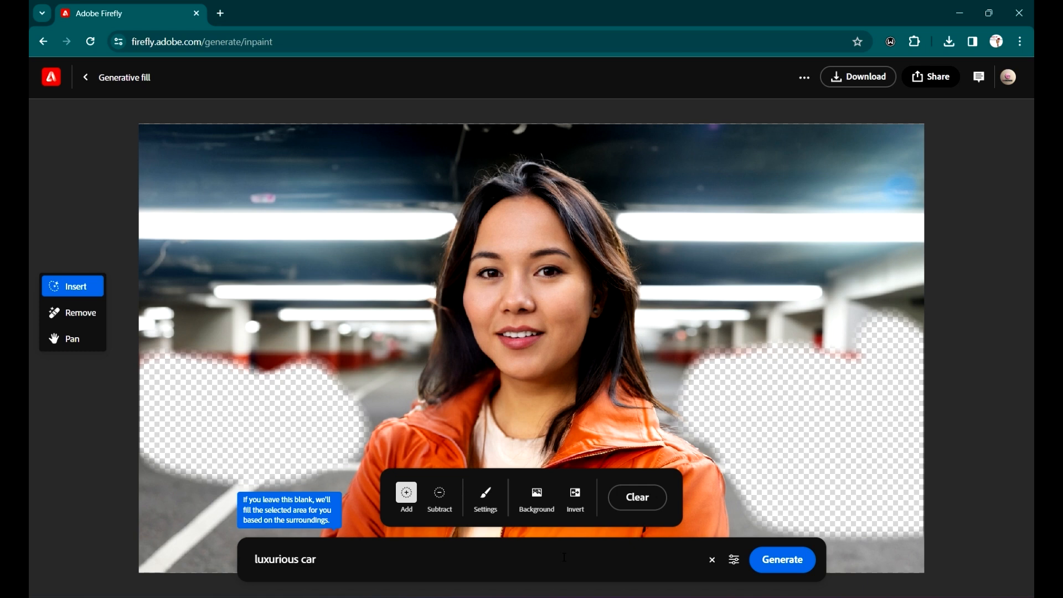
key("Return")
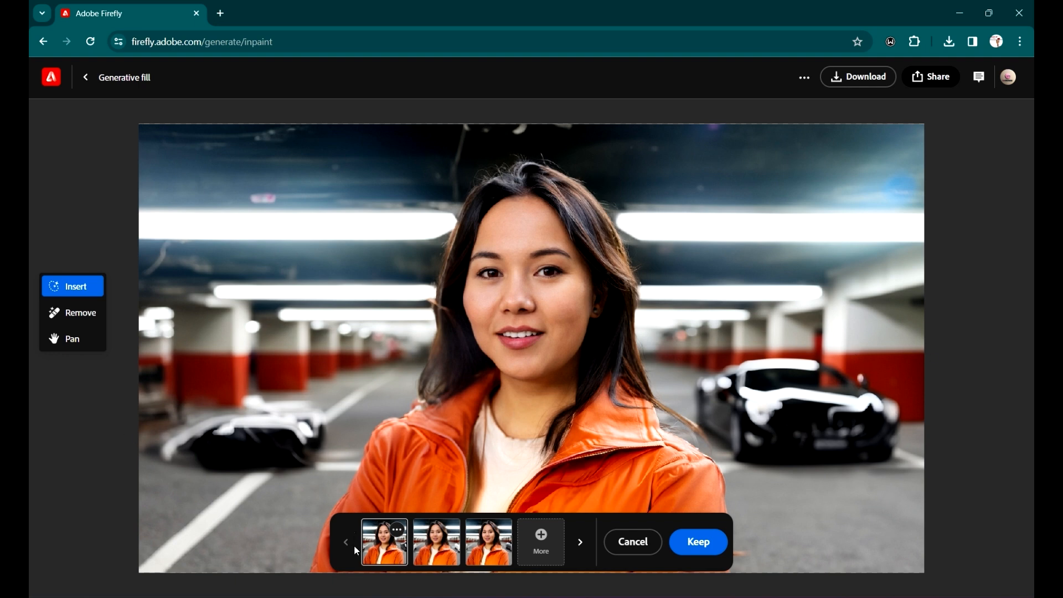
Compare the three generated car variations and keep the second one, with two white convertibles.
left_click(439, 555)
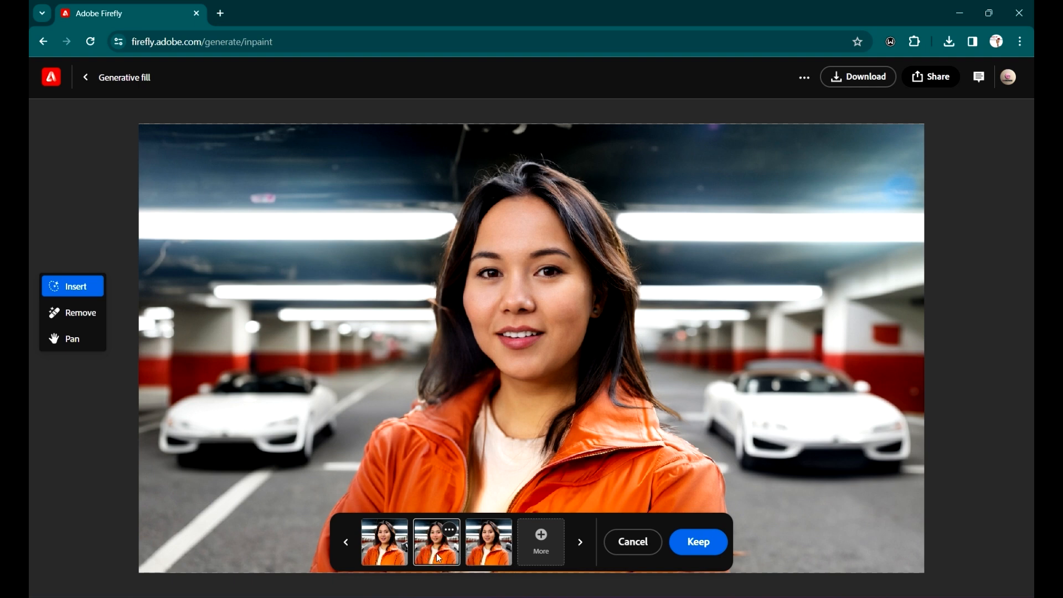
left_click(489, 551)
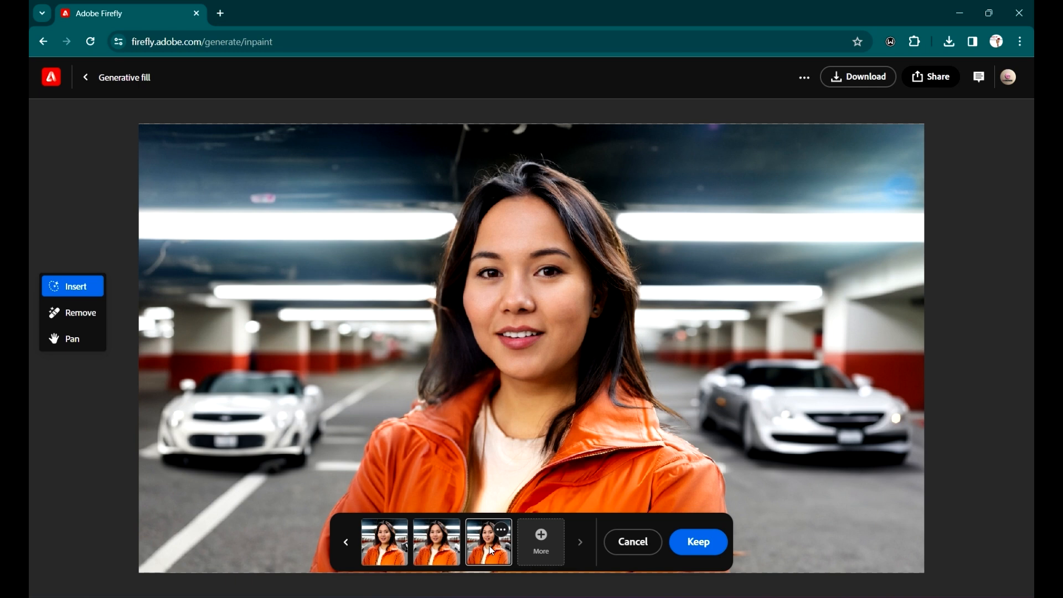
left_click(441, 555)
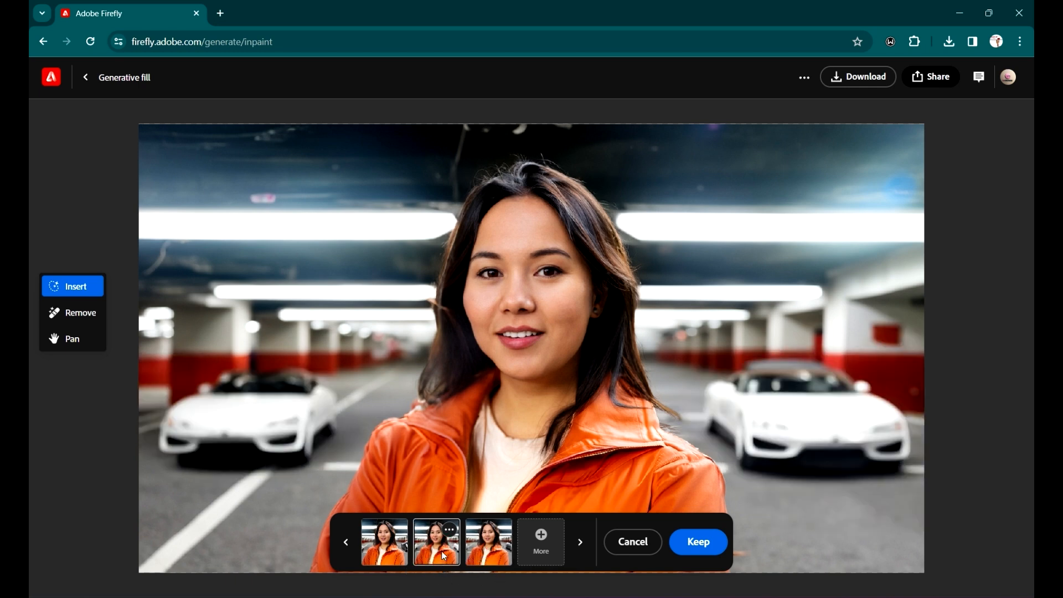
left_click(700, 549)
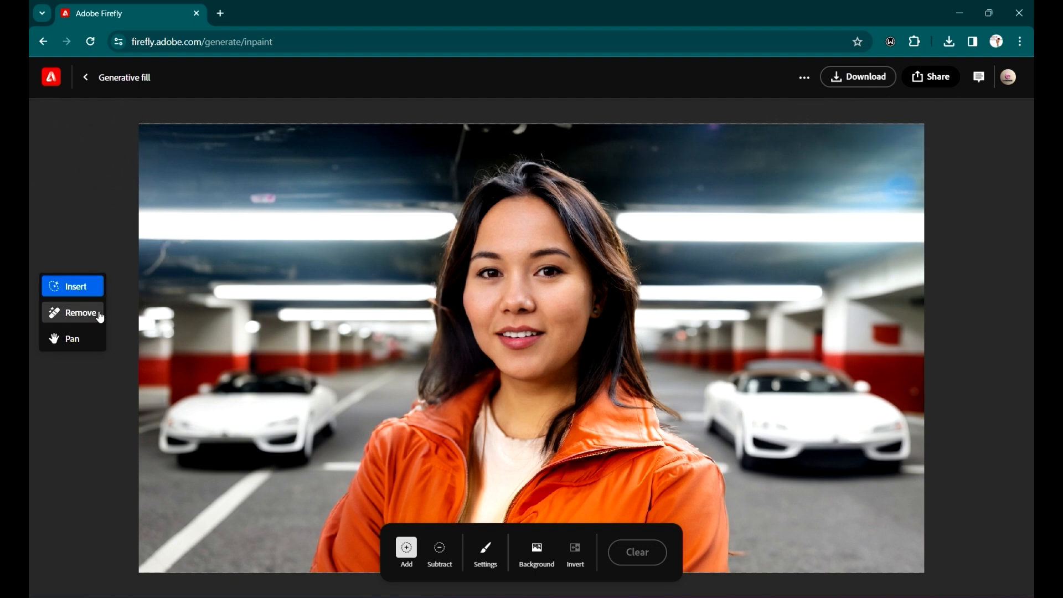
Set the brush size to 78% and brush out the woman's orange jacket and shirt from the neck down.
left_click(486, 559)
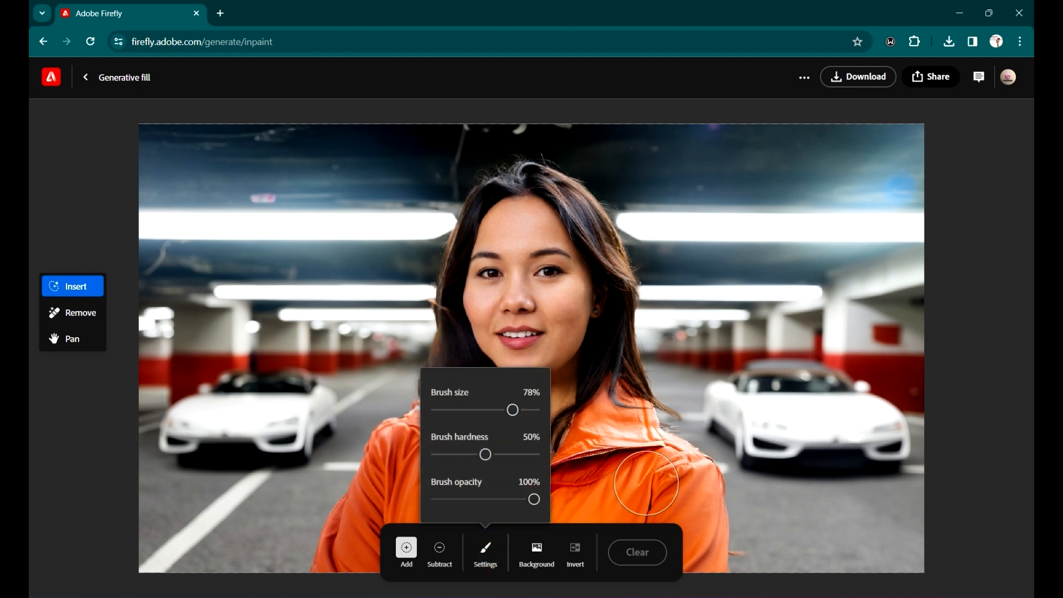
mouse_move(695, 474)
left_mouse_down()
mouse_move(702, 544)
mouse_move(697, 491)
mouse_move(614, 398)
mouse_move(603, 445)
mouse_move(596, 440)
mouse_move(608, 435)
mouse_move(594, 446)
mouse_move(590, 435)
mouse_move(601, 427)
mouse_move(519, 467)
mouse_move(465, 437)
mouse_move(459, 421)
mouse_move(474, 384)
mouse_move(443, 410)
mouse_move(405, 415)
mouse_move(370, 584)
mouse_move(388, 438)
mouse_move(362, 540)
mouse_move(344, 564)
mouse_move(352, 511)
mouse_move(435, 465)
mouse_move(427, 583)
left_mouse_up()
left_click(472, 387)
left_click(474, 384)
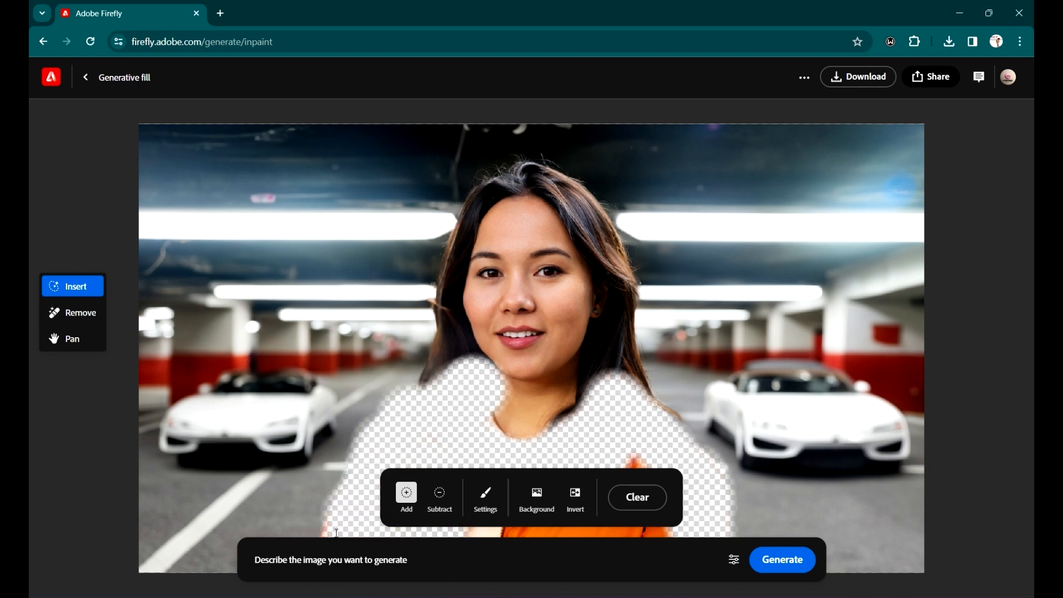
mouse_move(336, 532)
left_mouse_down()
mouse_move(346, 518)
mouse_move(456, 584)
mouse_move(501, 477)
left_mouse_up()
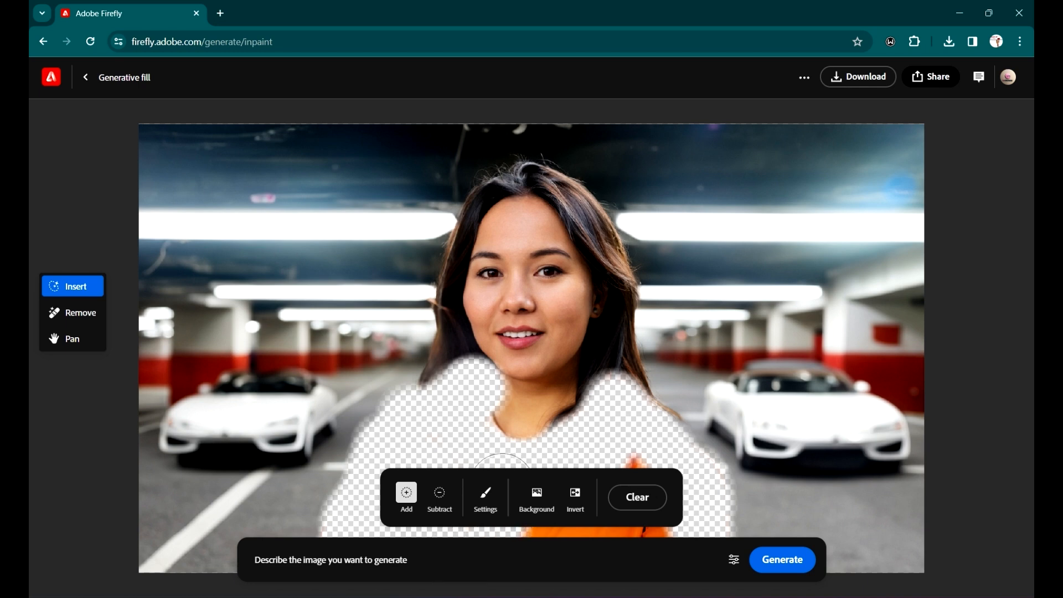
mouse_move(602, 475)
left_mouse_down()
mouse_move(637, 451)
mouse_move(664, 531)
mouse_move(695, 515)
mouse_move(505, 545)
left_mouse_up()
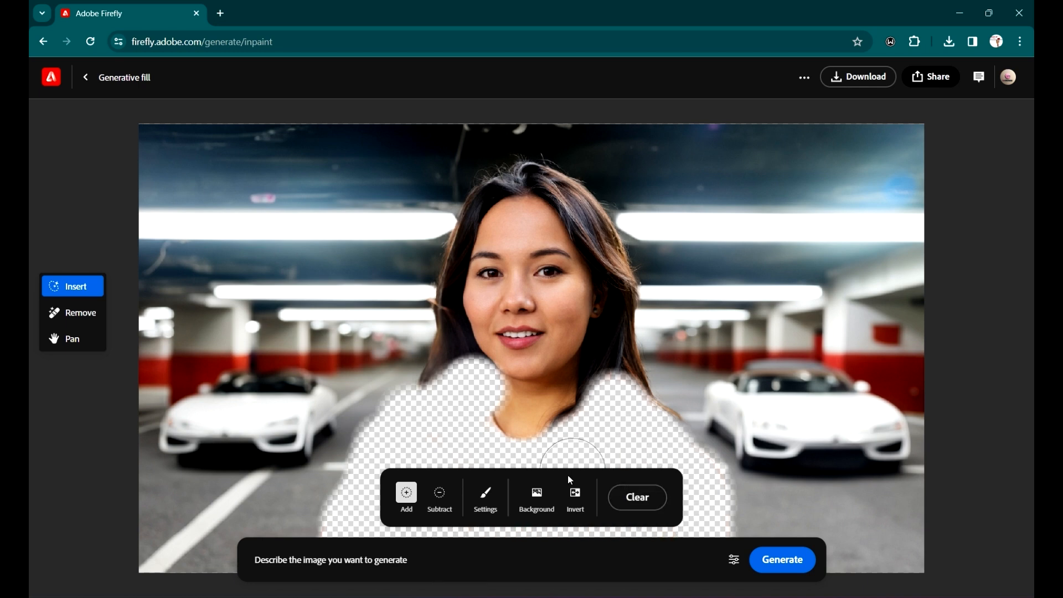
left_click(650, 447)
Generate a "pink dress" in the brushed-out clothing area.
left_click(594, 556)
type("P")
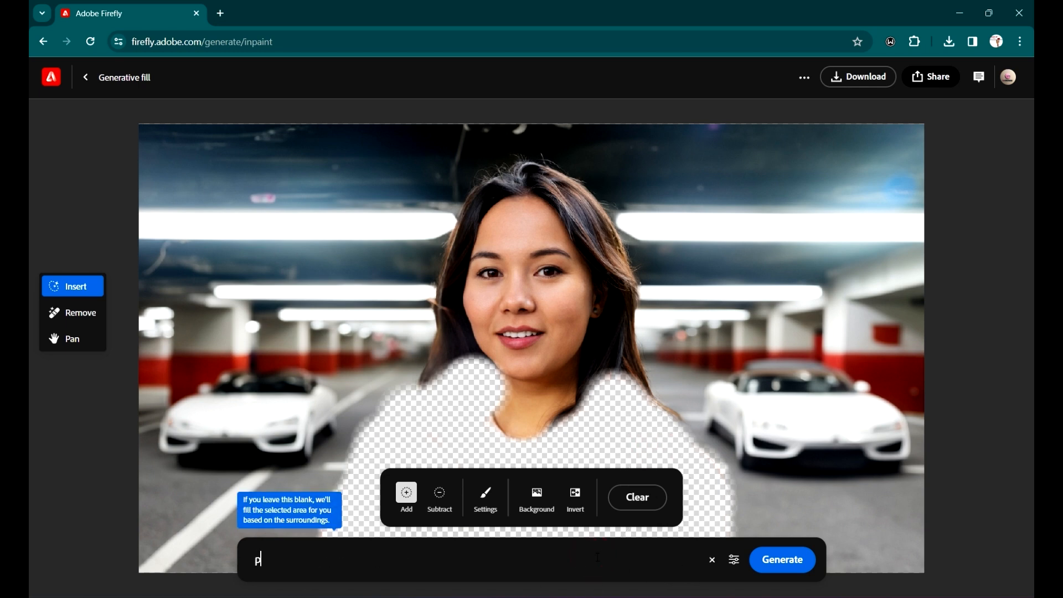
type("o")
key("BackSpace")
type("ink")
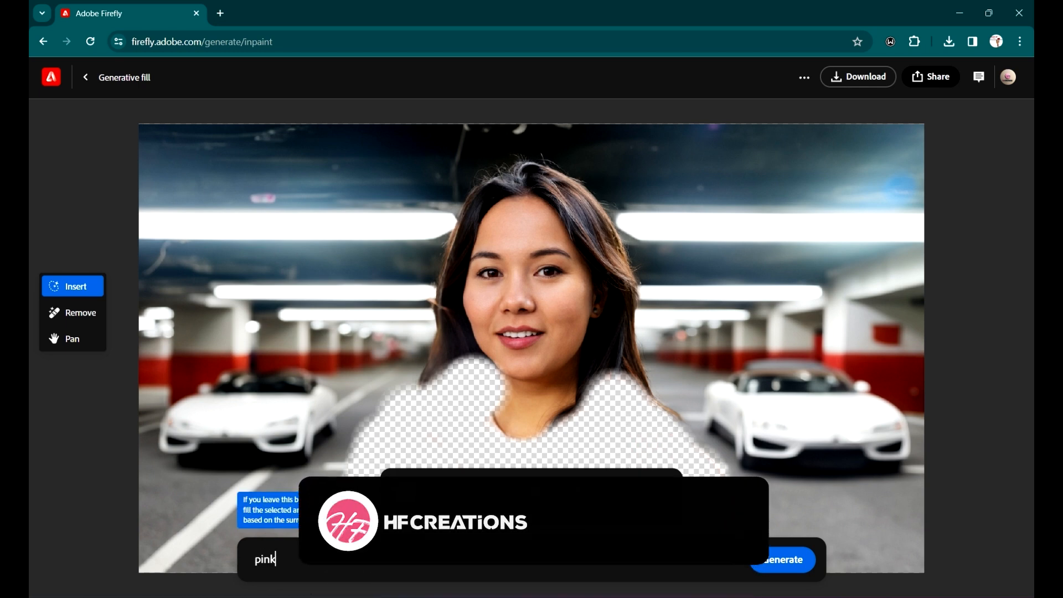
type(" dress")
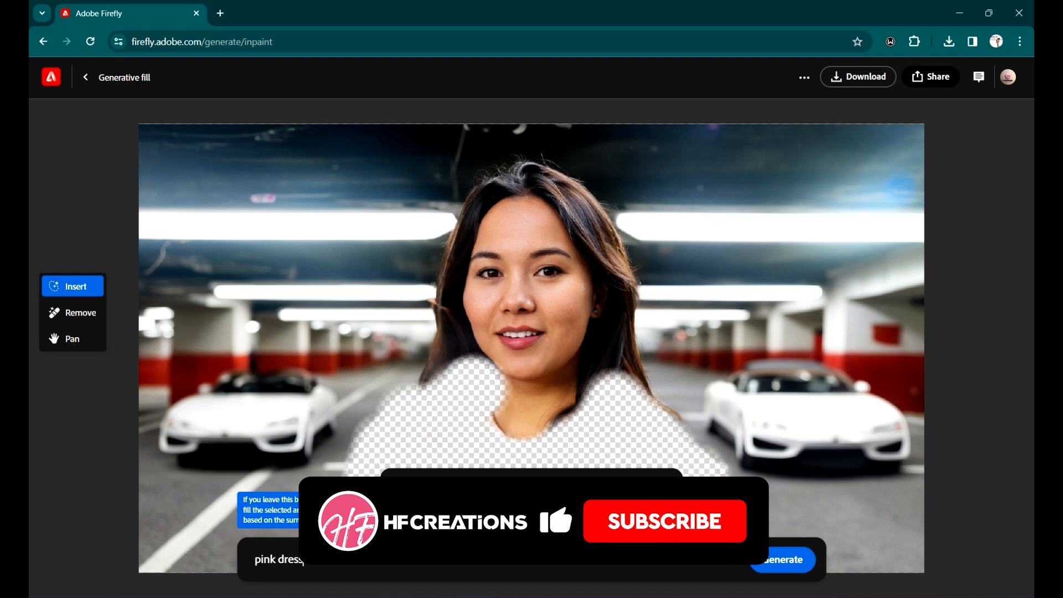
key("Return")
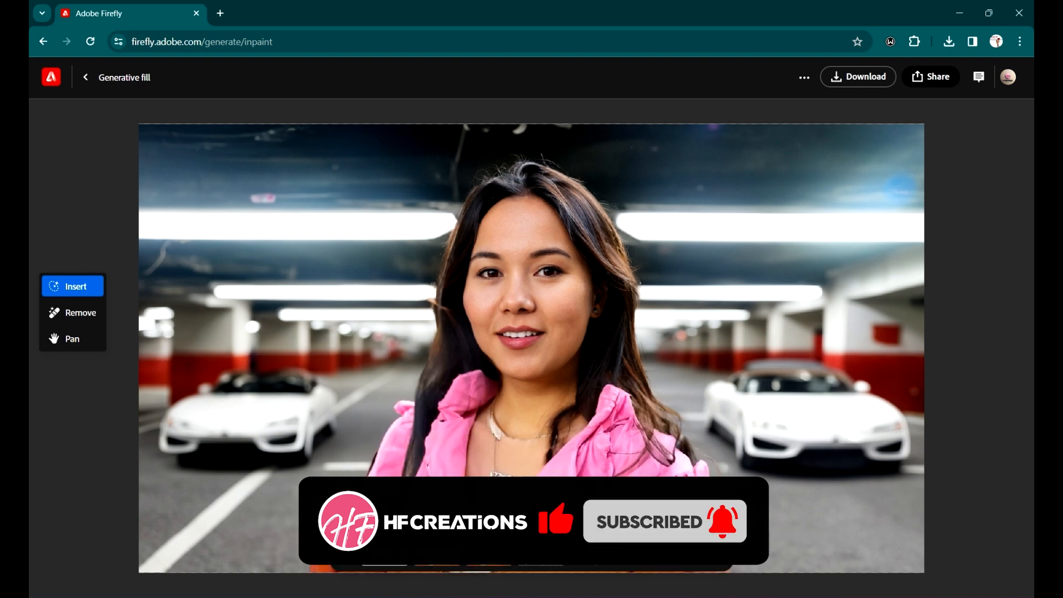
Compare the three generated pink dress variations and discard them to return to the clothing selection.
left_click(582, 547)
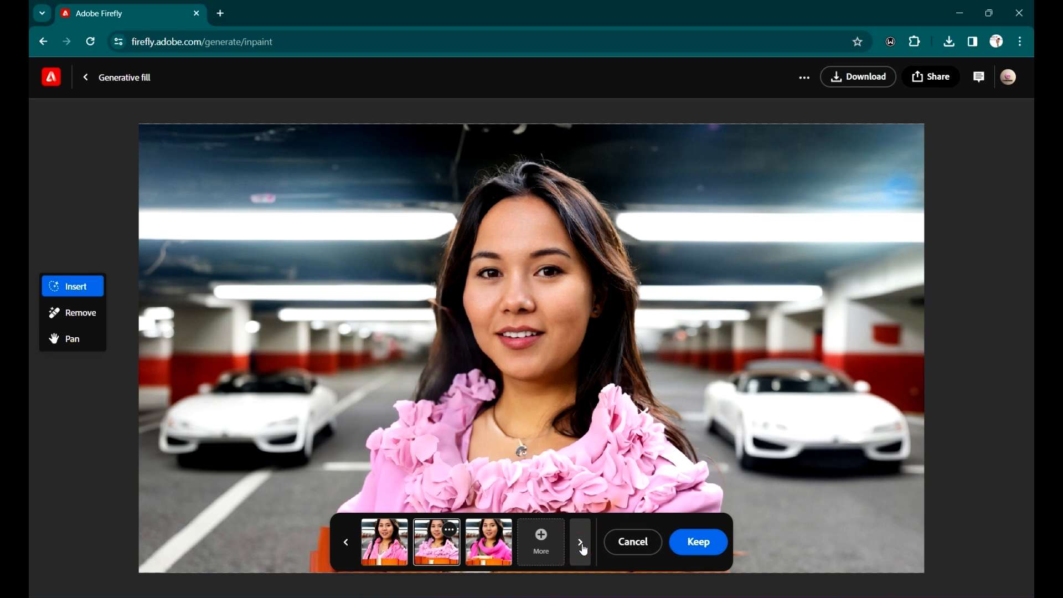
left_click(582, 545)
left_click(398, 550)
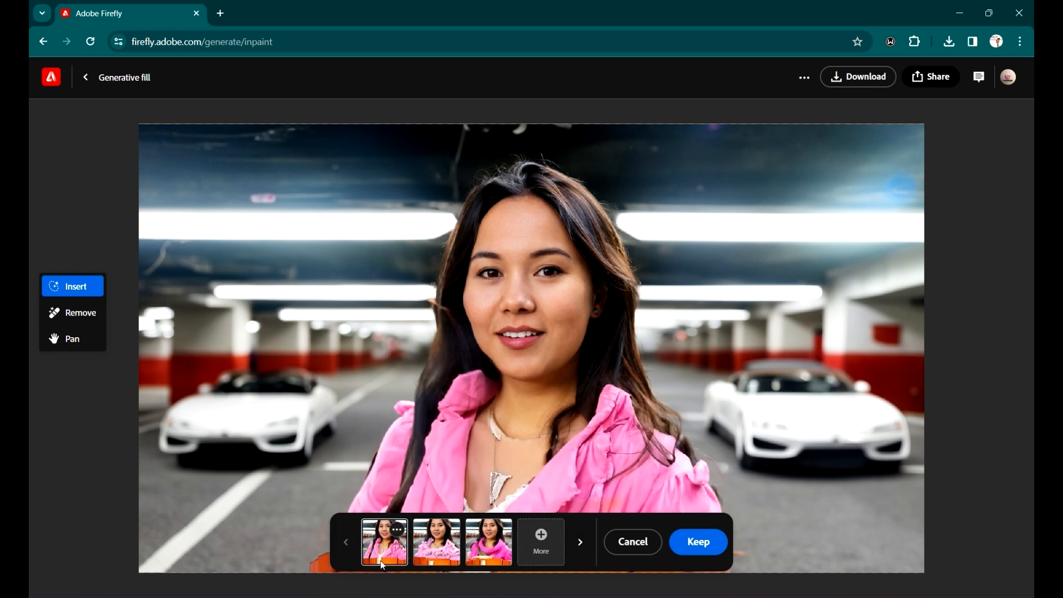
left_click(430, 551)
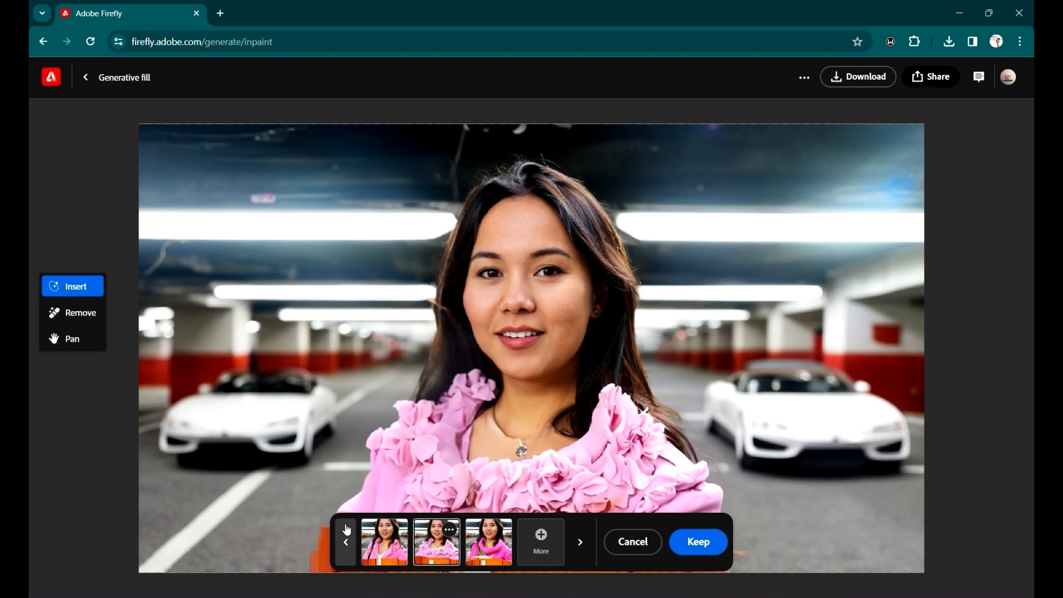
left_click(496, 551)
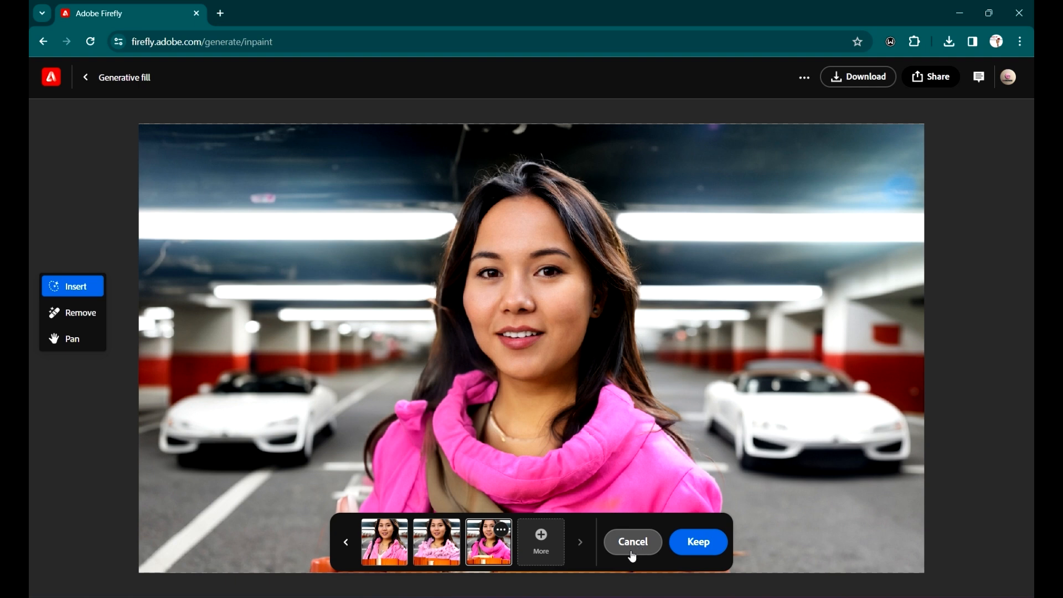
left_click(436, 550)
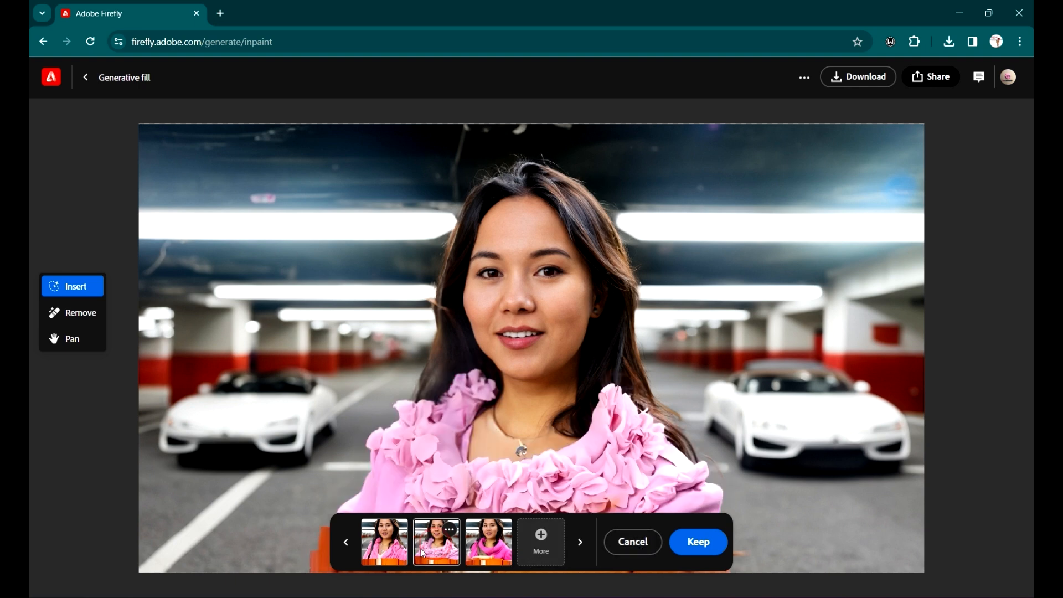
left_click(382, 547)
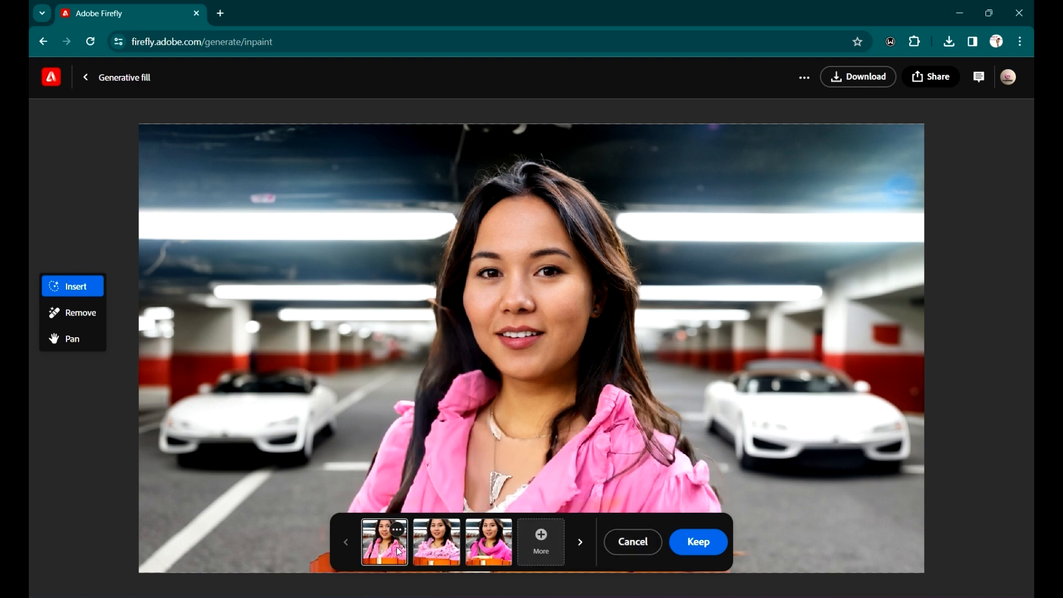
left_click(442, 553)
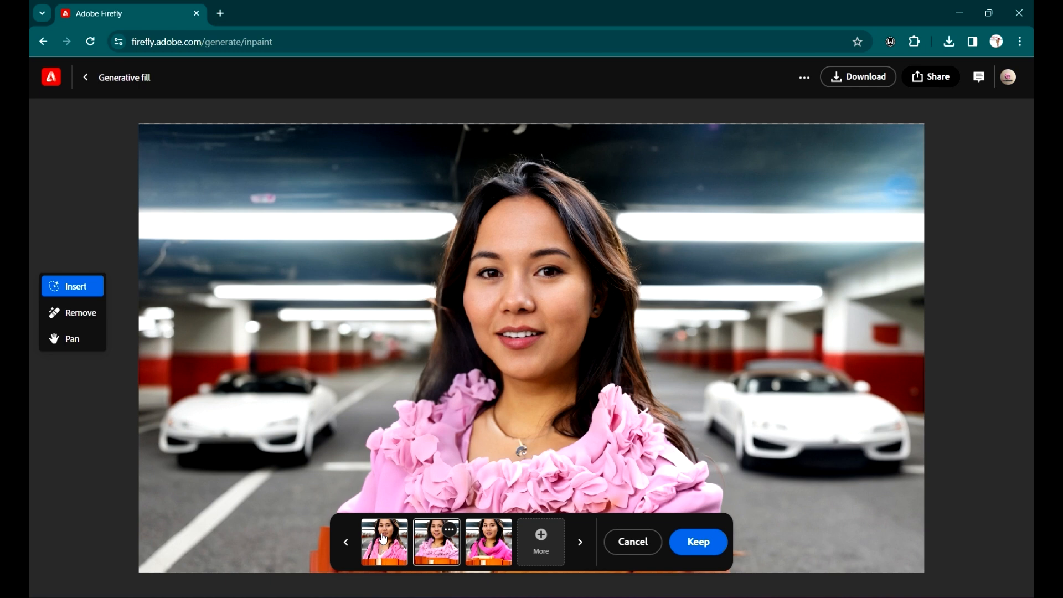
left_click(383, 539)
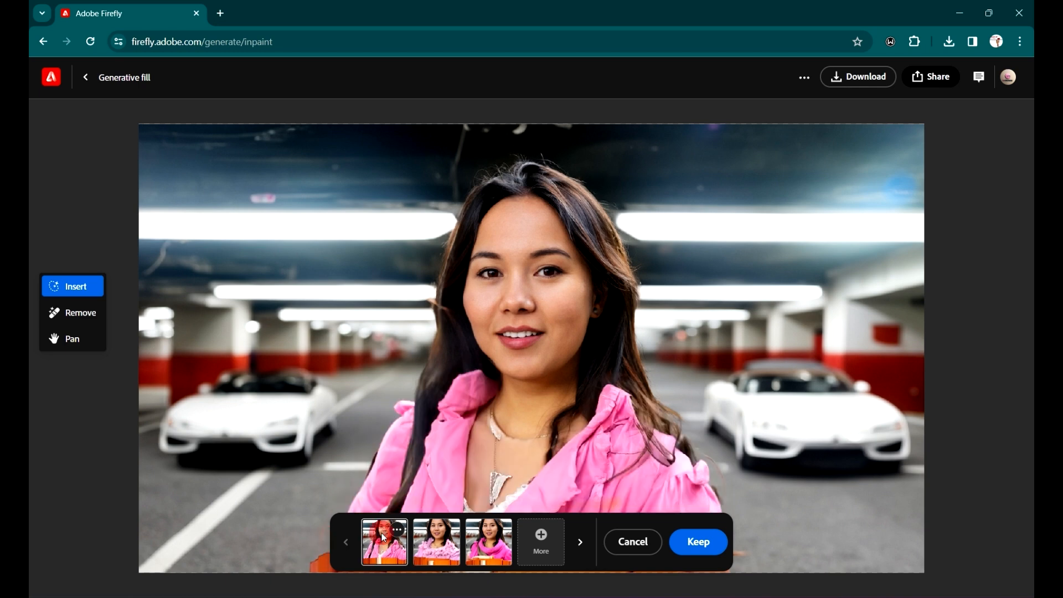
left_click(484, 547)
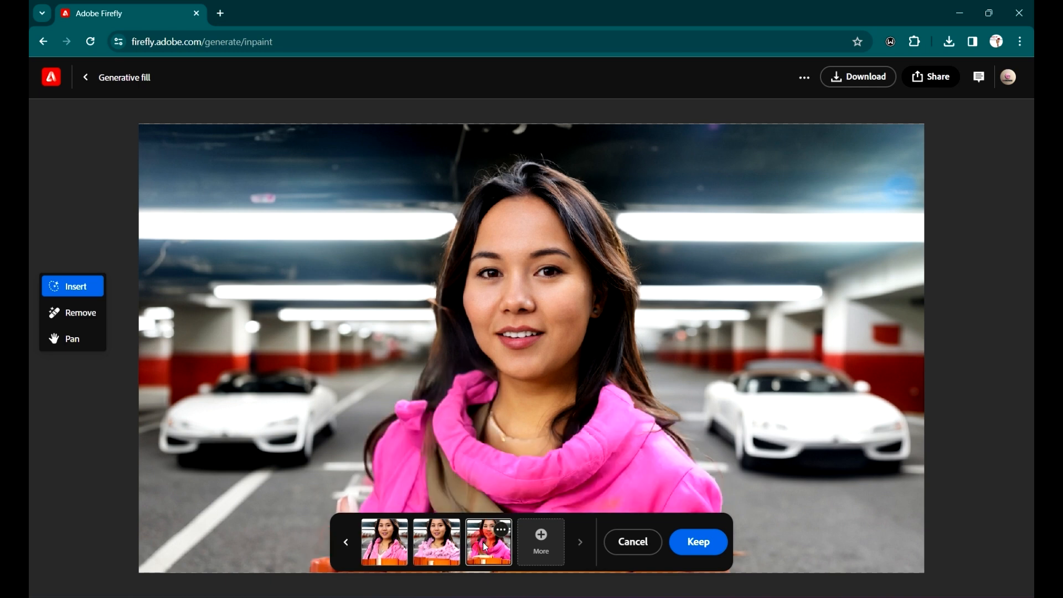
left_click(369, 547)
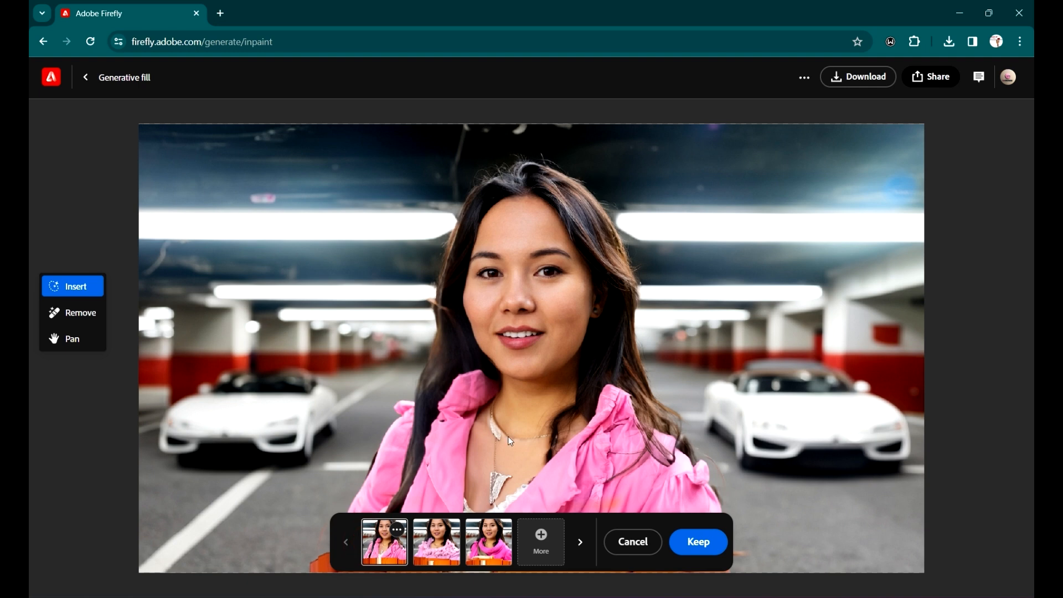
left_click(478, 532)
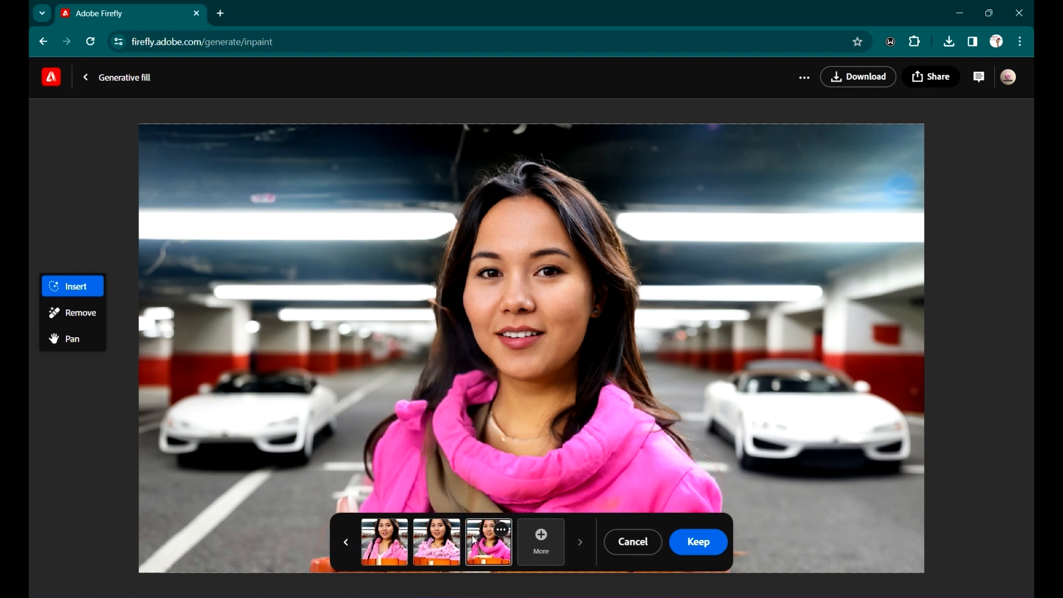
left_click(637, 551)
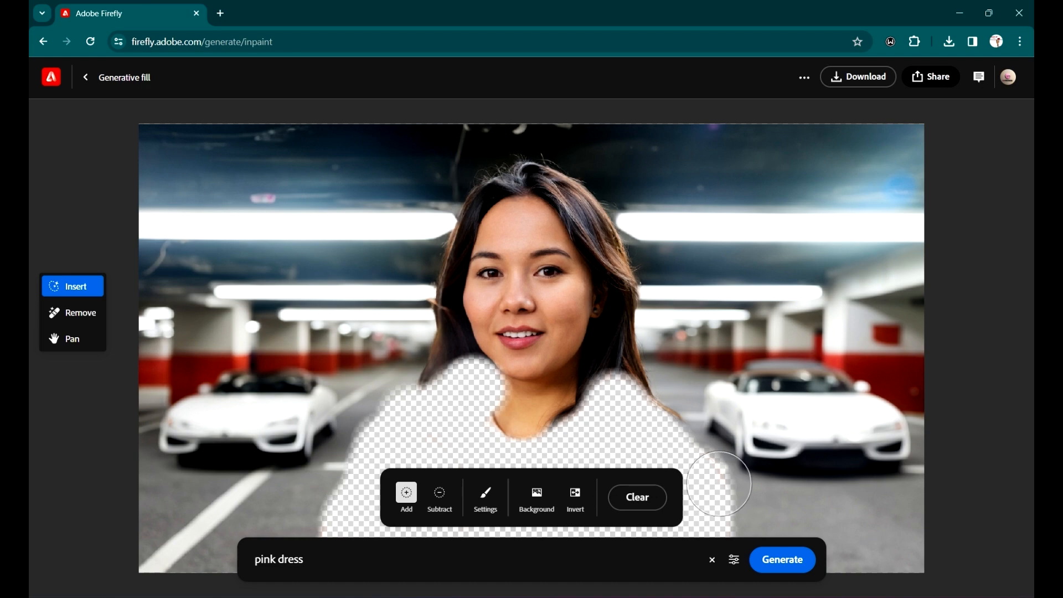
Brush out the leftover orange patches and lower edges of the woman's clothing so the whole garment area is selected.
scroll(510, 315, "down", 5)
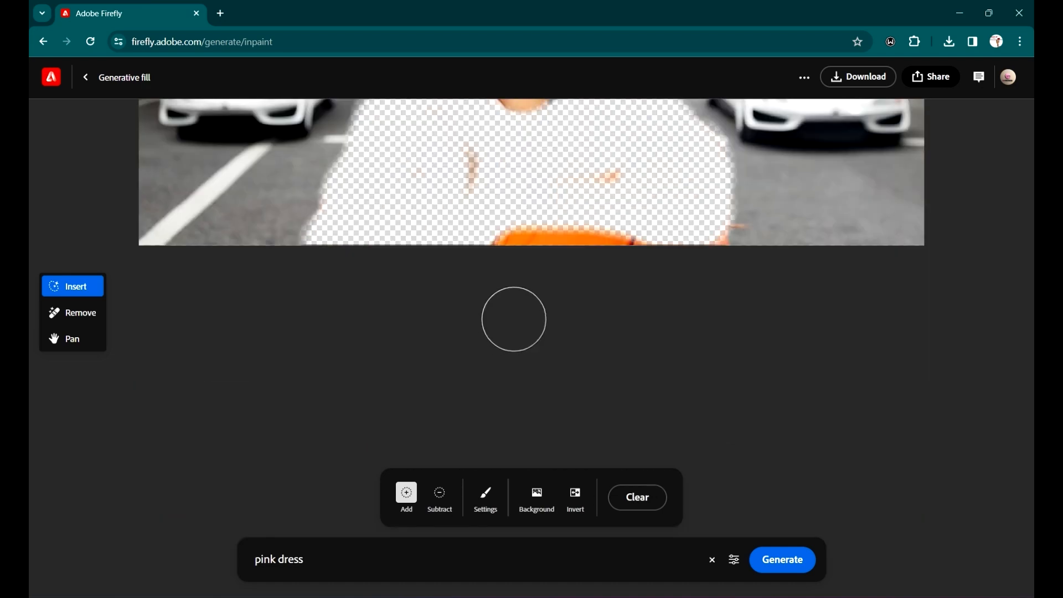
scroll(514, 318, "up", 2)
scroll(434, 307, "down", 1)
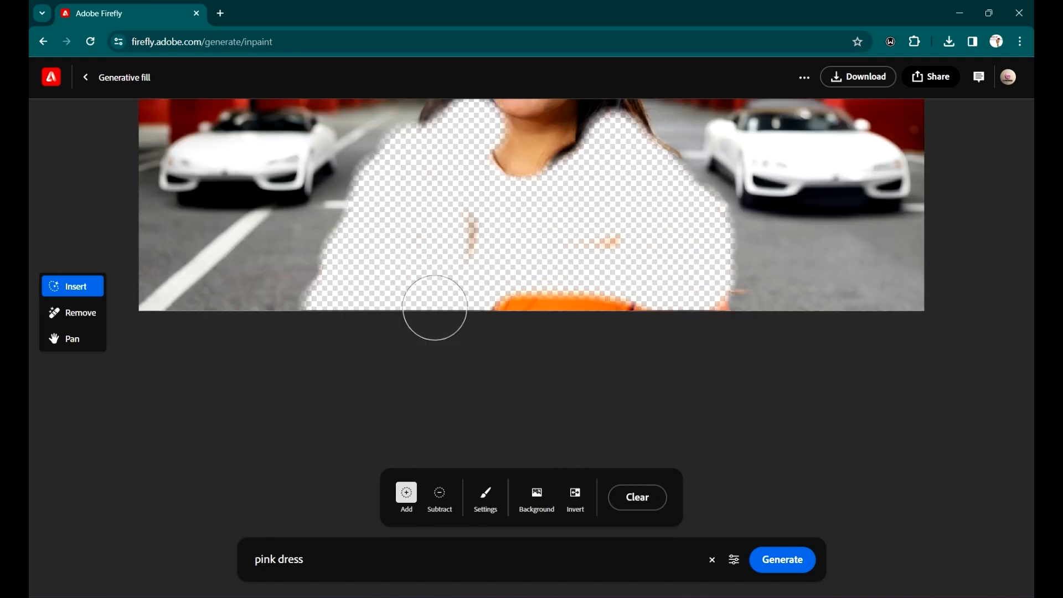
left_click(351, 292)
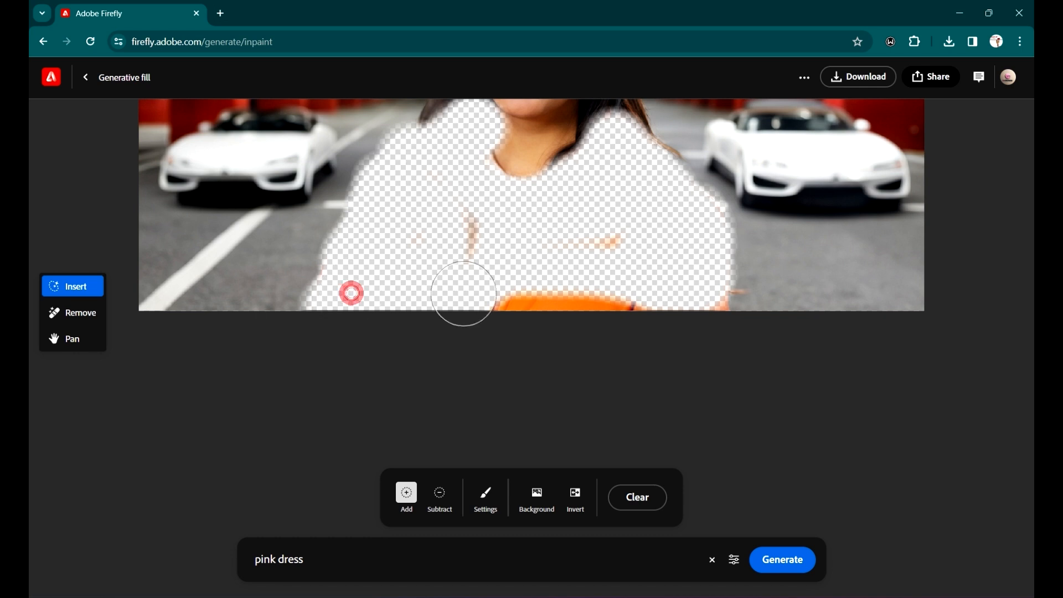
mouse_move(464, 293)
left_mouse_down()
mouse_move(670, 294)
mouse_move(700, 261)
mouse_move(710, 335)
mouse_move(710, 280)
mouse_move(725, 296)
mouse_move(705, 325)
mouse_move(703, 239)
left_mouse_up()
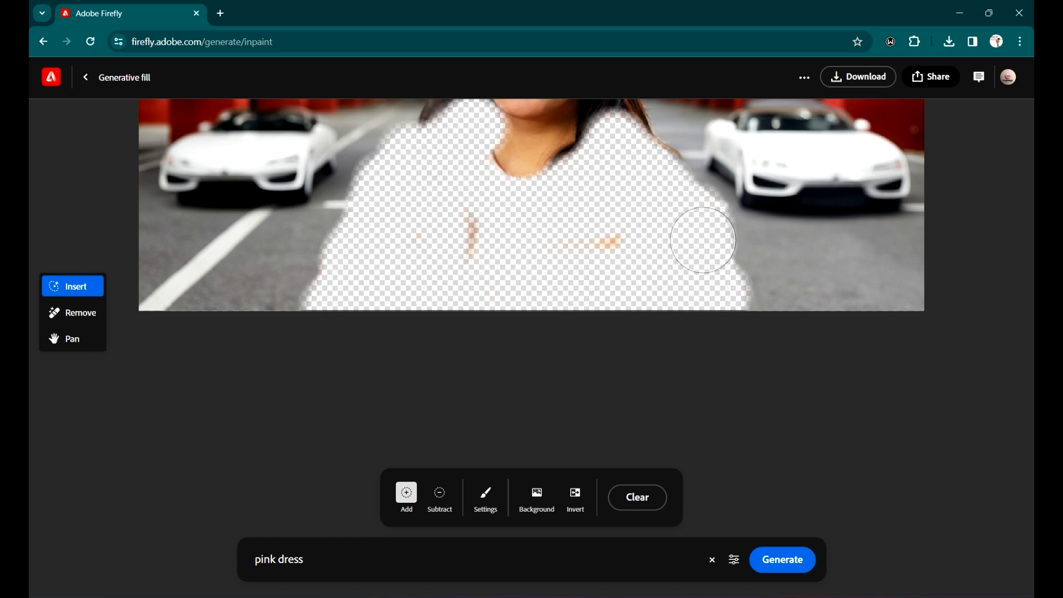
mouse_move(690, 277)
left_mouse_down()
mouse_move(574, 202)
mouse_move(468, 182)
mouse_move(557, 250)
mouse_move(411, 250)
mouse_move(382, 234)
mouse_move(626, 257)
mouse_move(622, 214)
left_mouse_up()
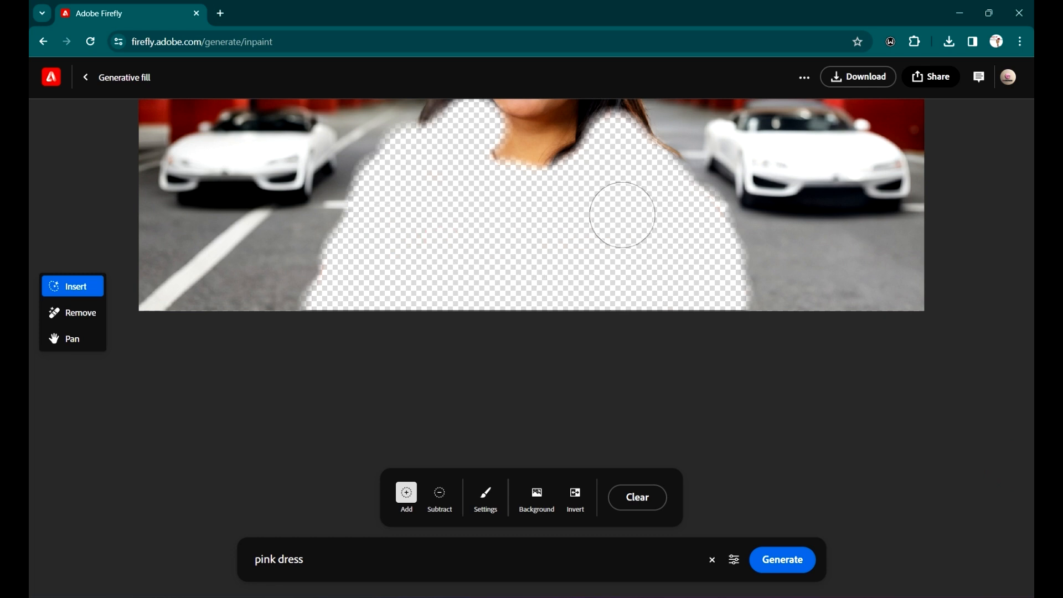
left_click(616, 210)
scroll(554, 307, "up", 2)
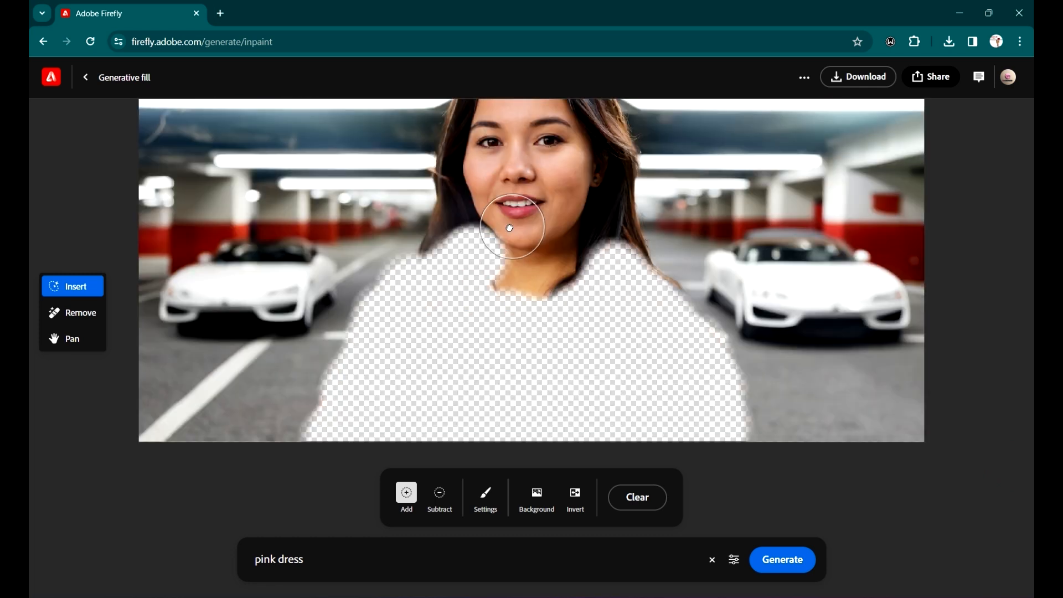
left_click(463, 299)
left_click(497, 337)
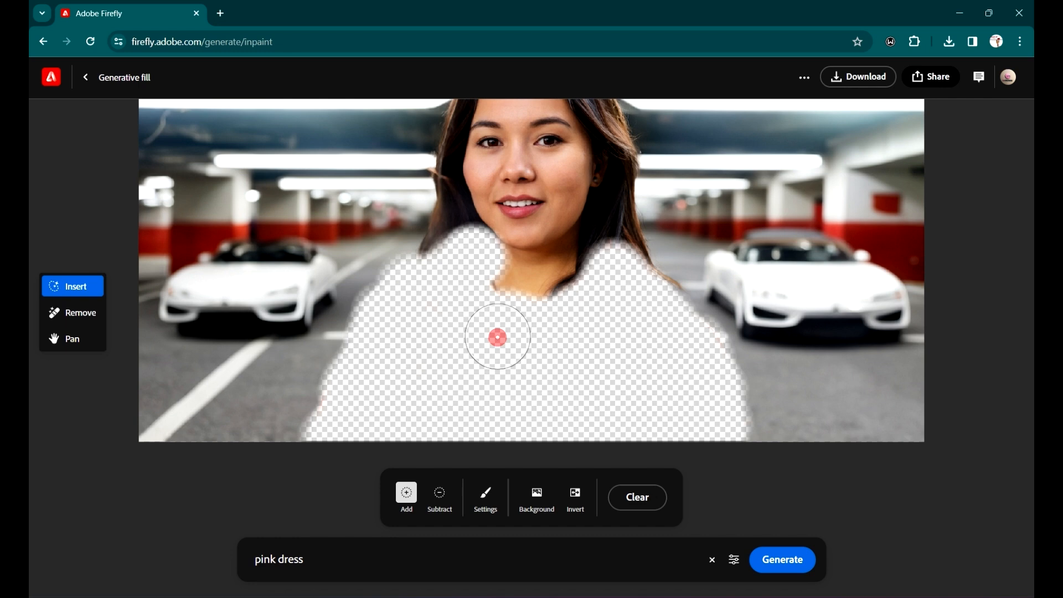
left_click(467, 297)
left_click(477, 307)
left_click(590, 396)
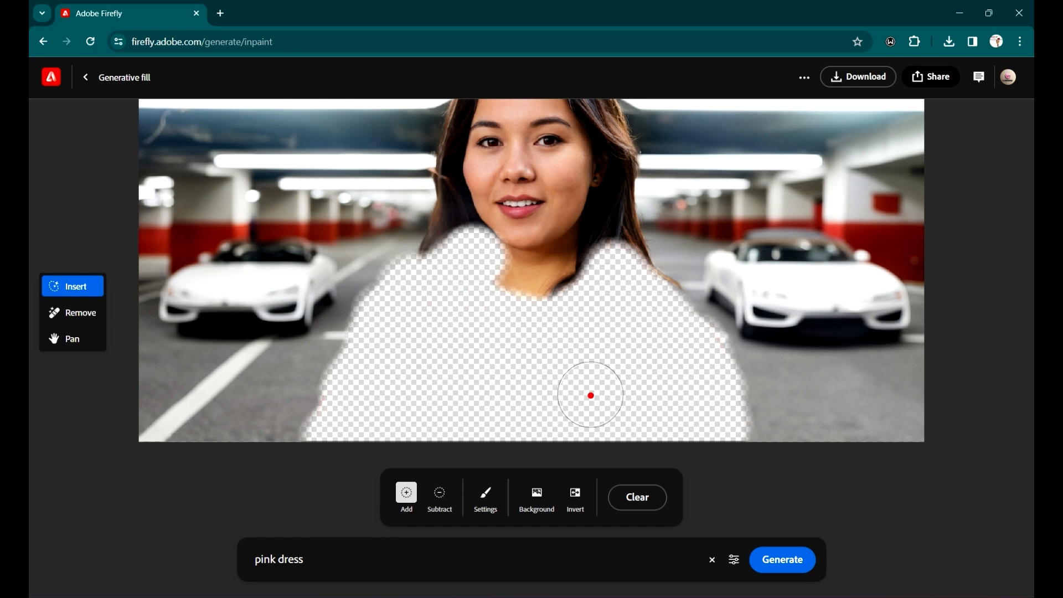
left_click(422, 287)
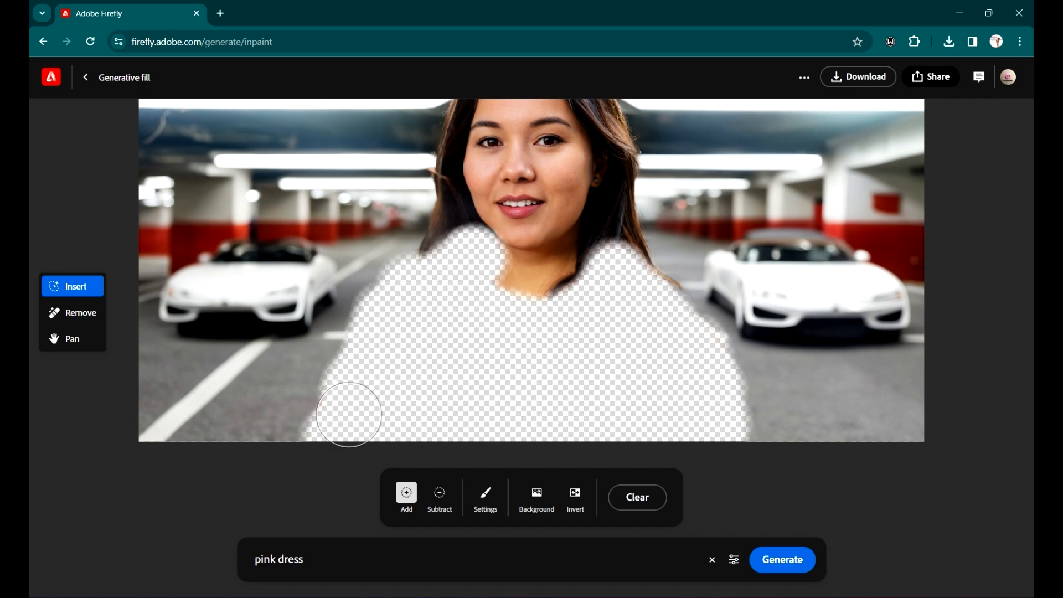
left_click(709, 428)
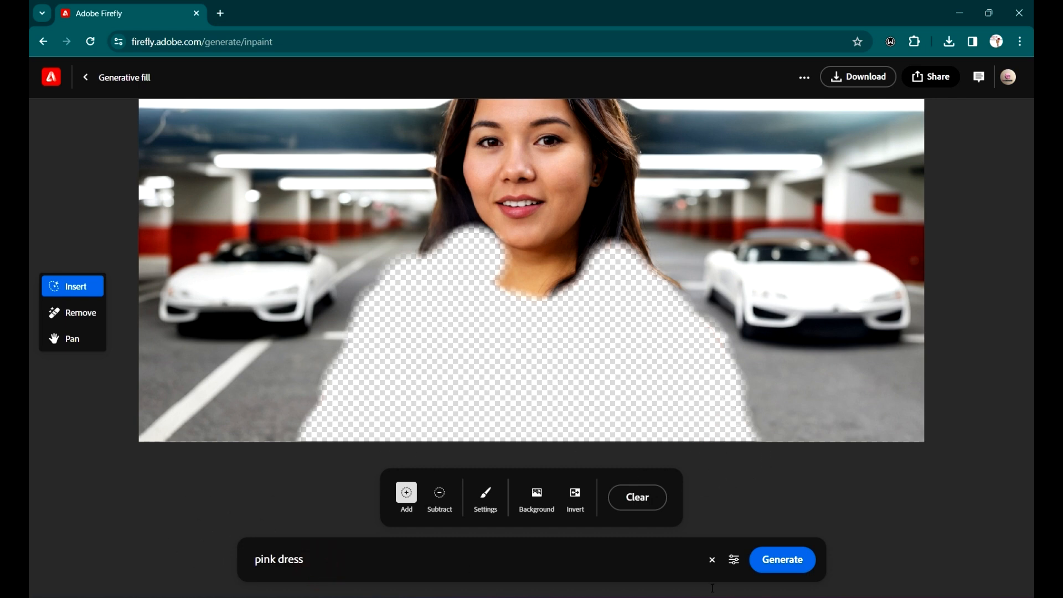
Generate the "pink dress" again, compare the three variations and keep the second one with the fluffy pink collar.
left_click(786, 559)
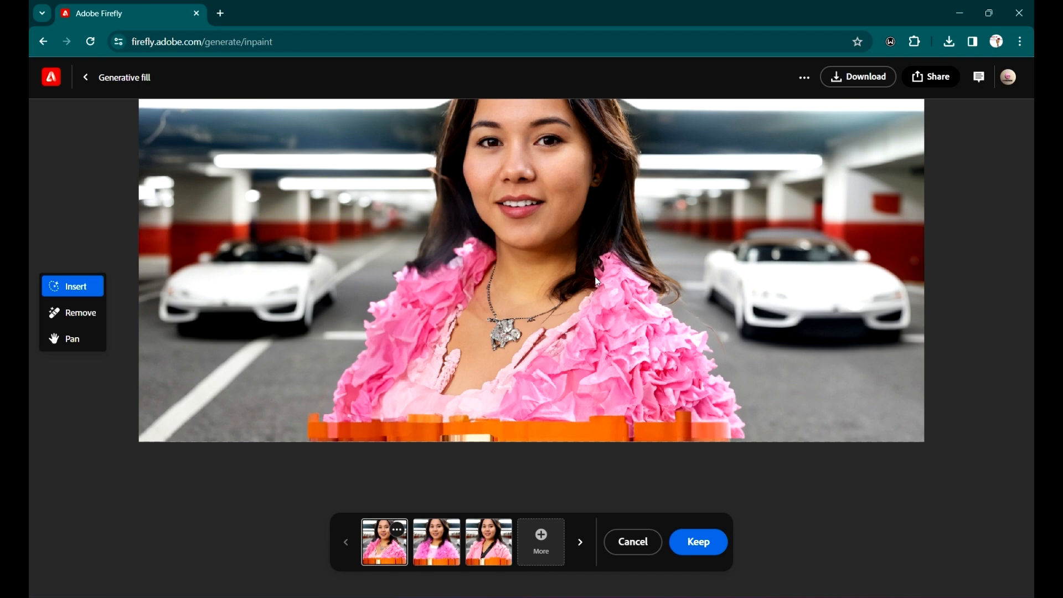
scroll(518, 425, "up", 3)
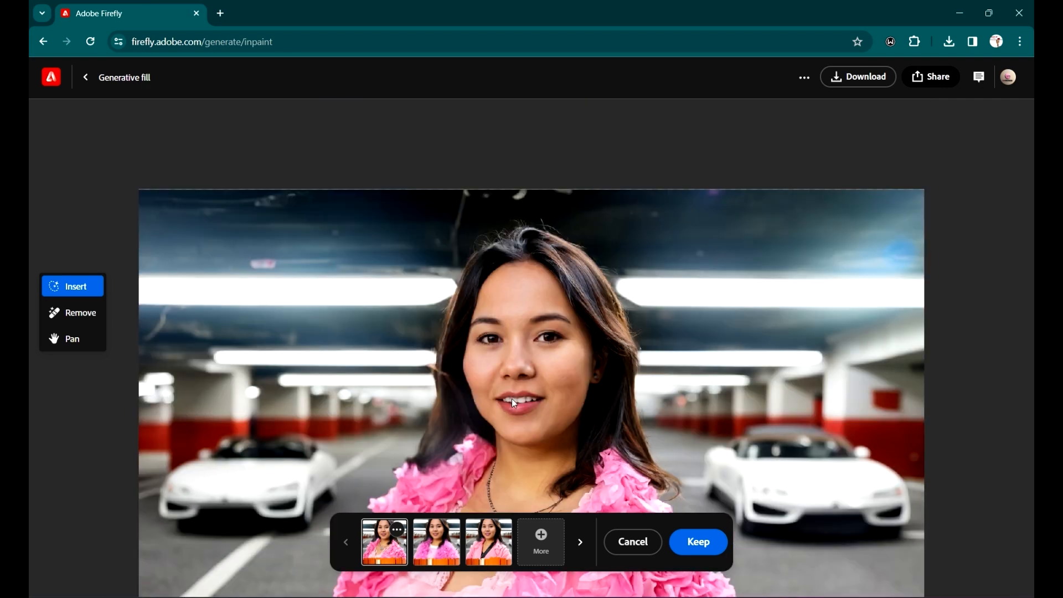
scroll(512, 399, "down", 3)
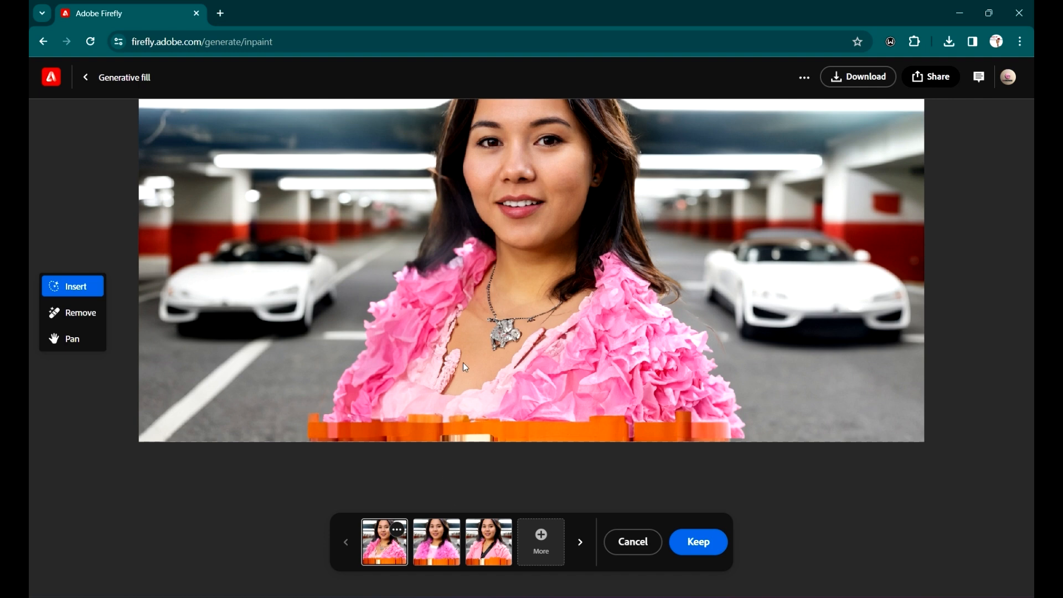
scroll(463, 363, "up", 2)
left_click(456, 552)
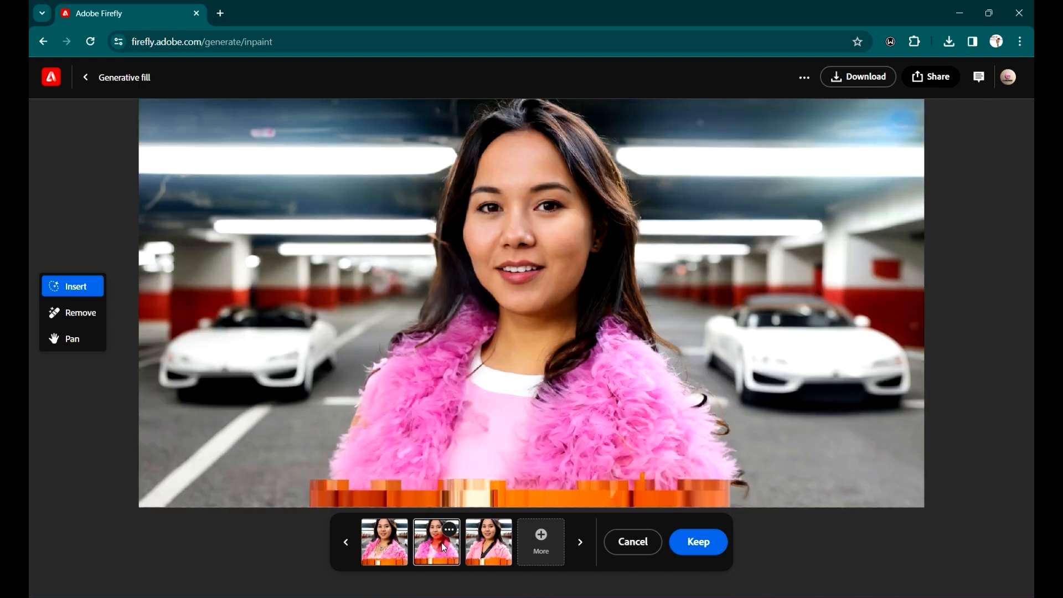
left_click(497, 546)
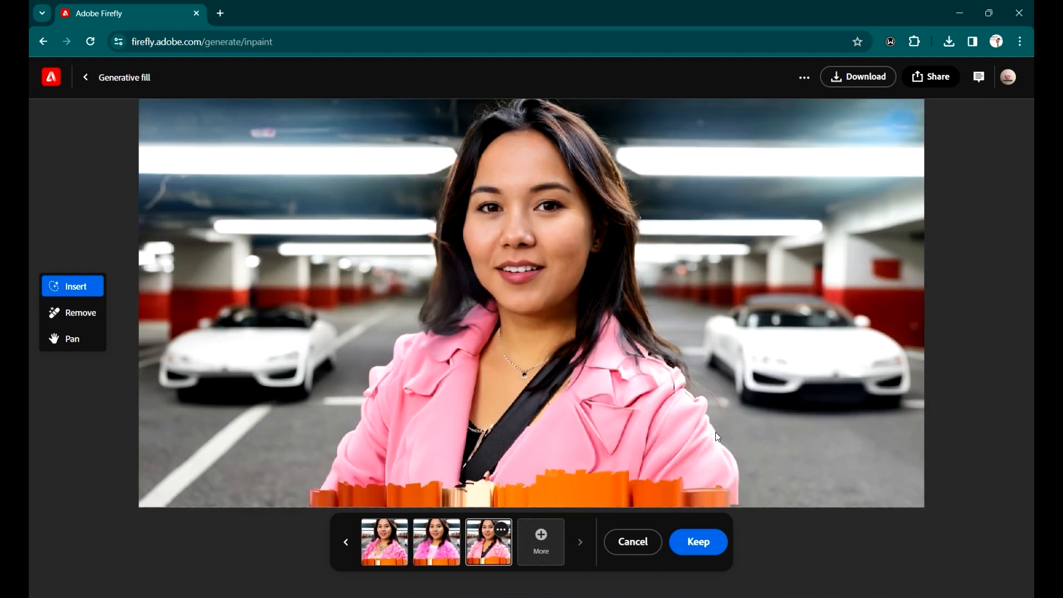
left_click(445, 550)
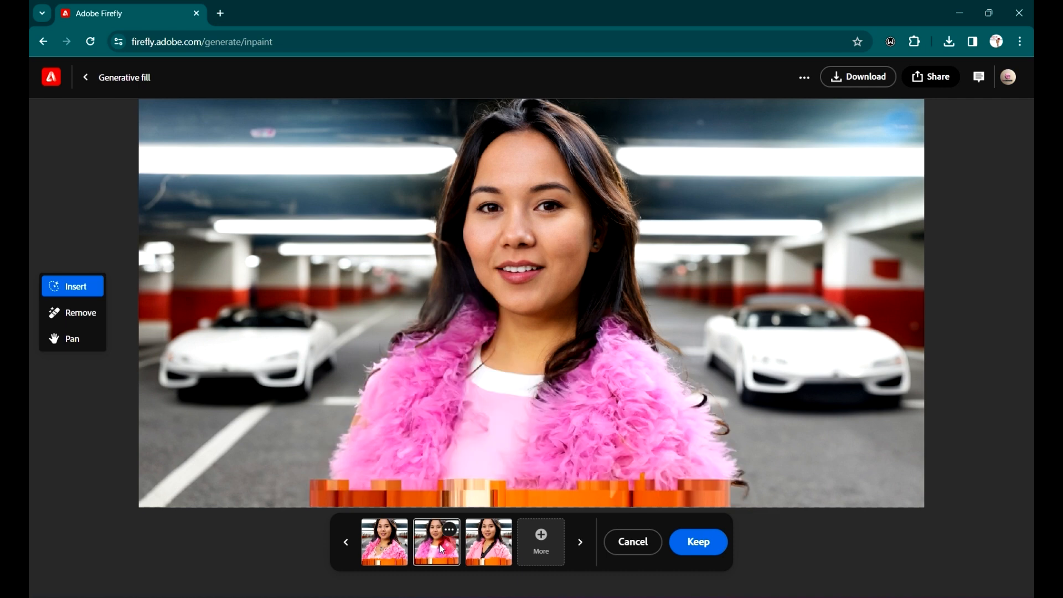
left_click(381, 545)
left_click(451, 546)
left_click(481, 551)
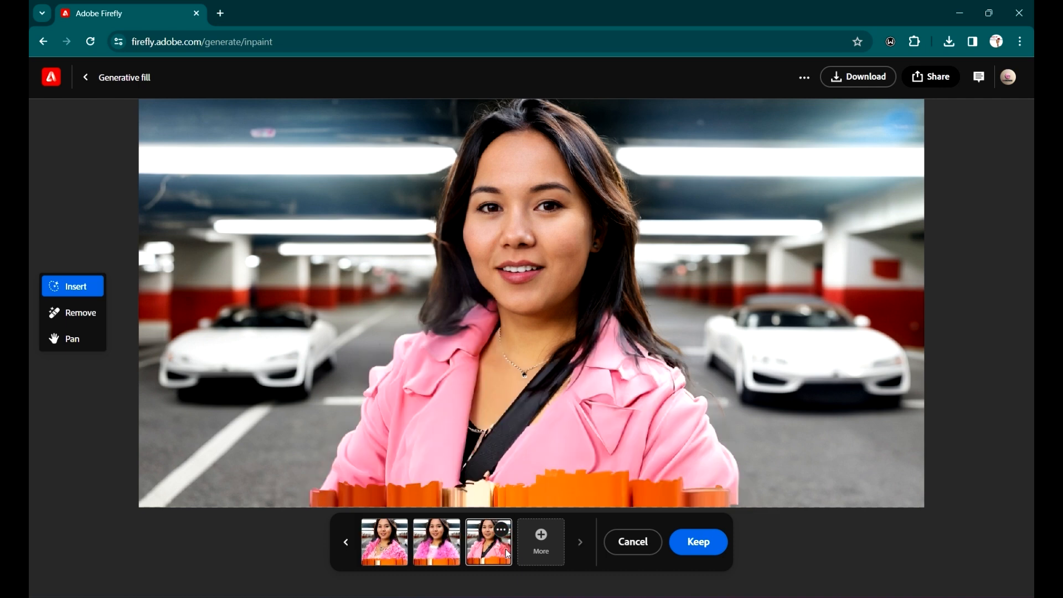
left_click(393, 553)
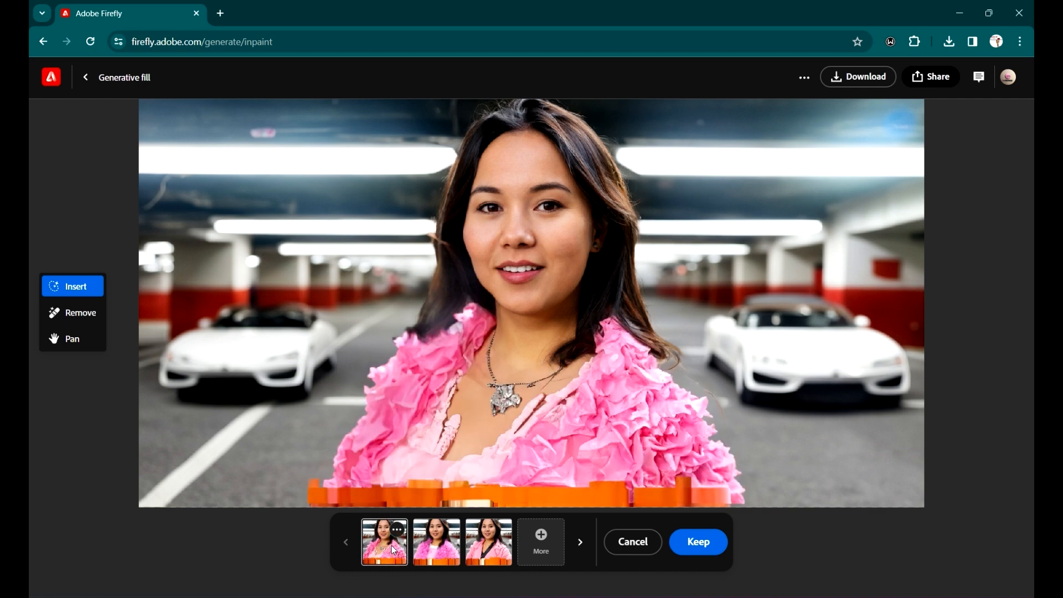
left_click(427, 546)
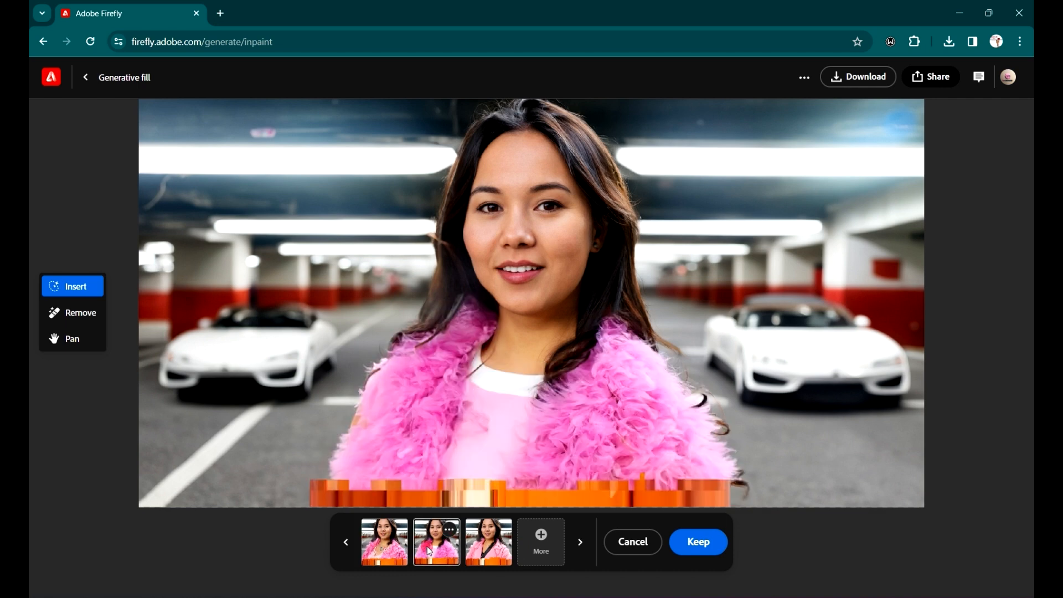
left_click(494, 556)
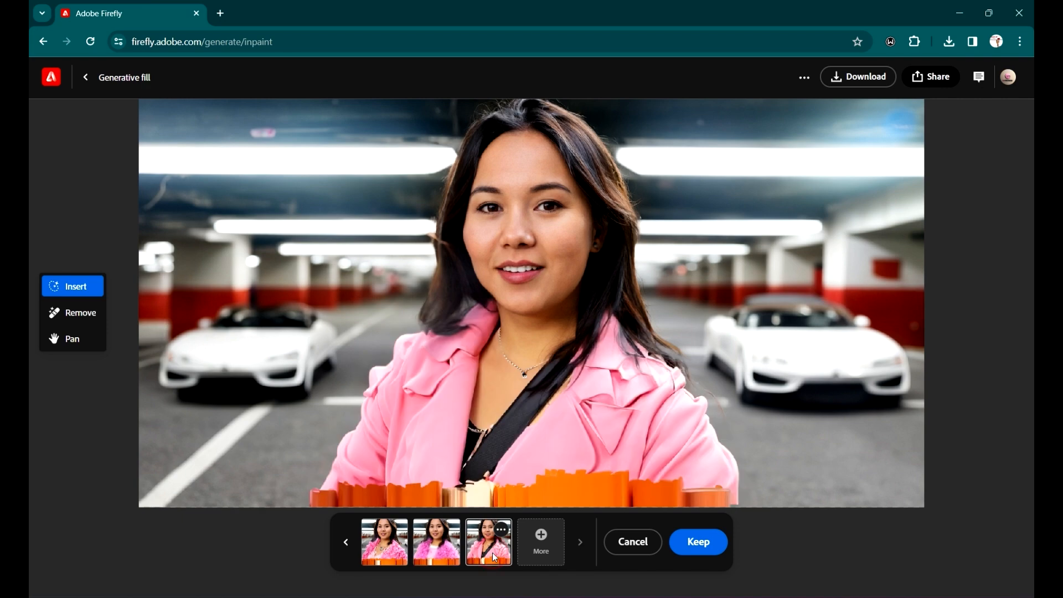
left_click(442, 556)
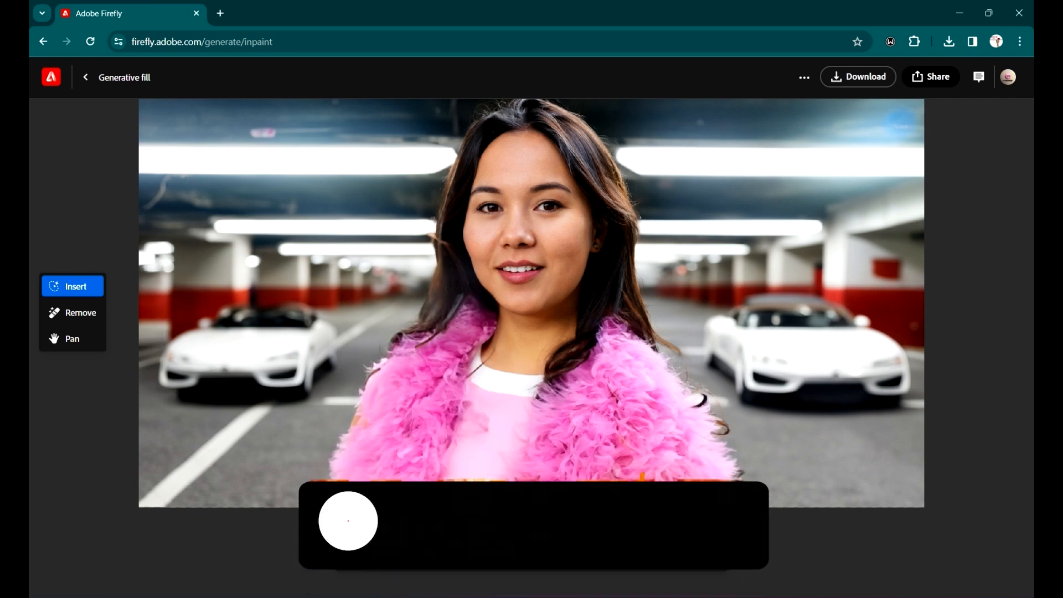
left_click(698, 553)
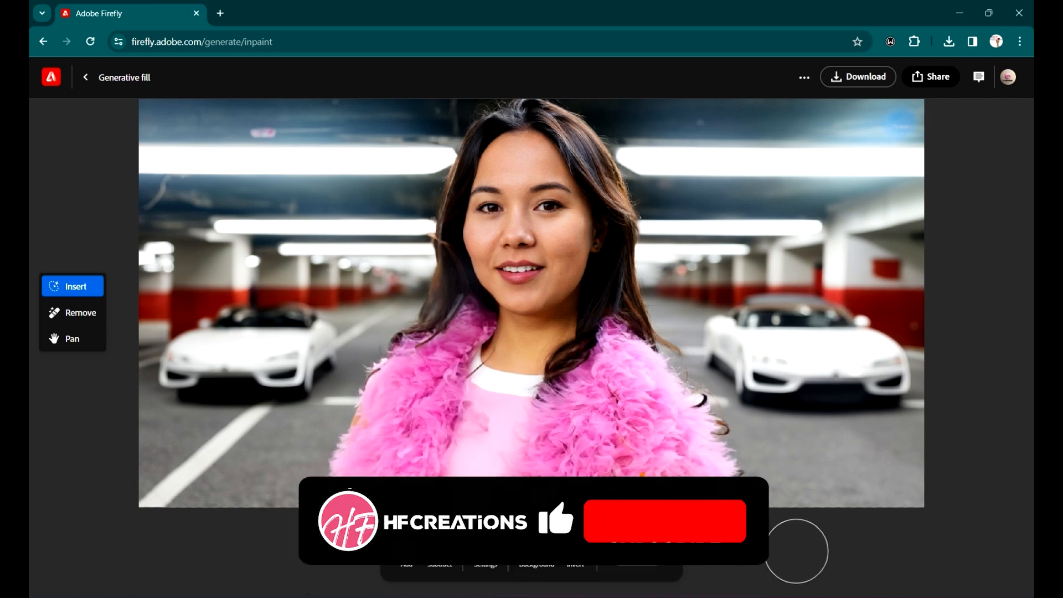
Set the brush size to 30% and brush out a band across the woman's eyes.
scroll(631, 420, "up", 2)
scroll(629, 401, "down", 1)
scroll(629, 401, "down", 1)
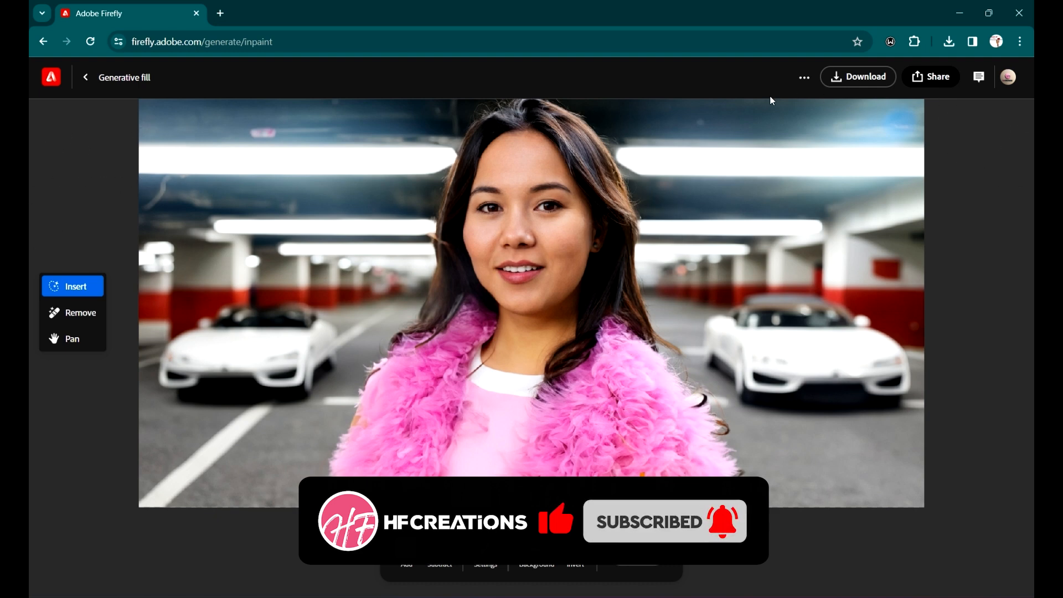
left_click(496, 551)
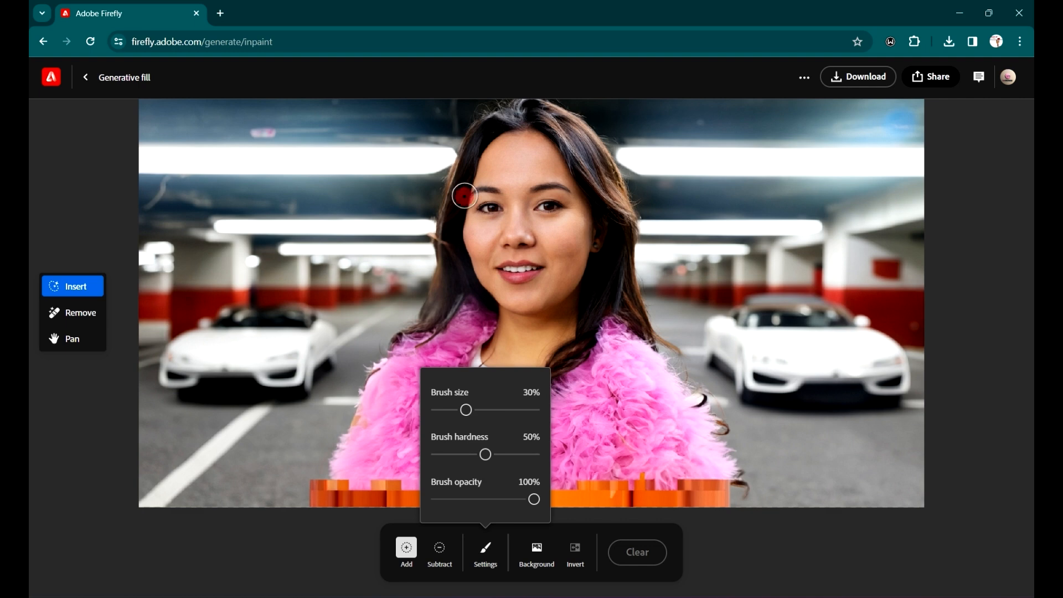
mouse_move(464, 195)
left_mouse_down()
mouse_move(575, 193)
mouse_move(467, 198)
mouse_move(492, 211)
mouse_move(520, 197)
mouse_move(580, 199)
mouse_move(544, 207)
mouse_move(589, 200)
left_mouse_up()
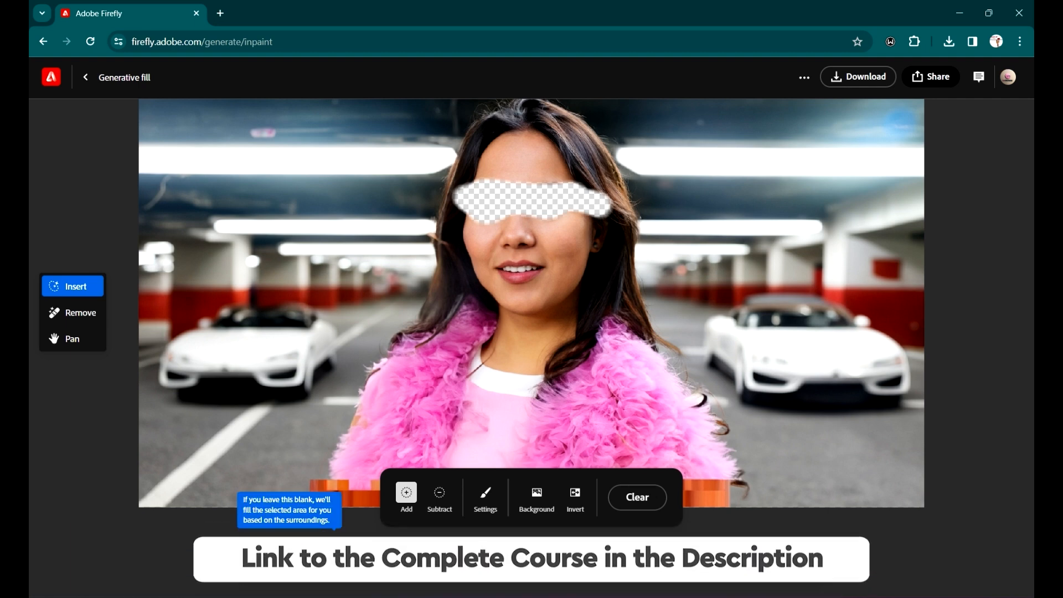
Try generating "dark eye glasses" in the brushed-out eye band, compare the three variations and discard them.
type("dark eye glasses")
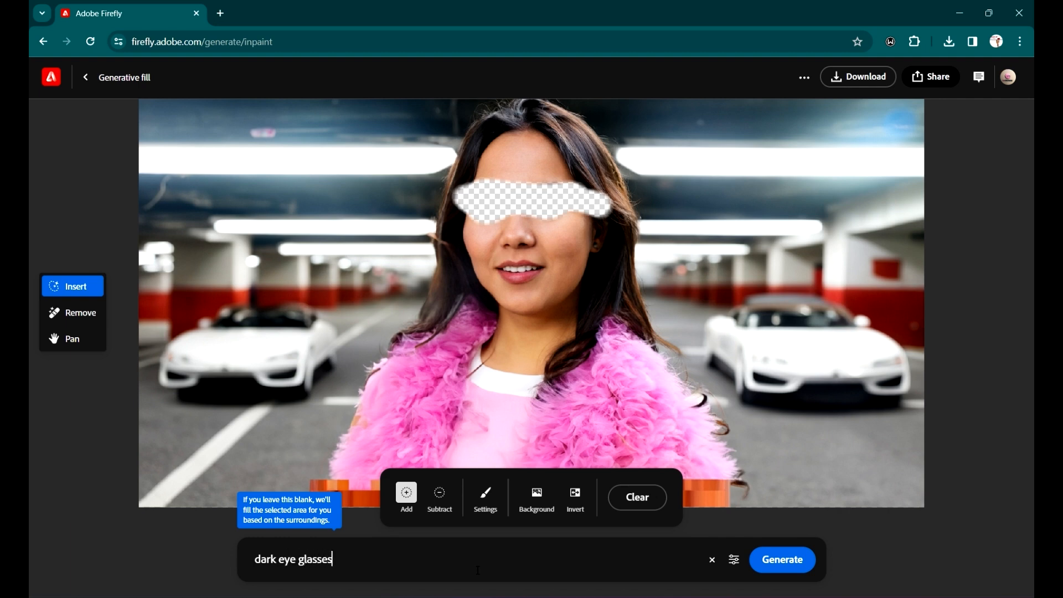
key("Return")
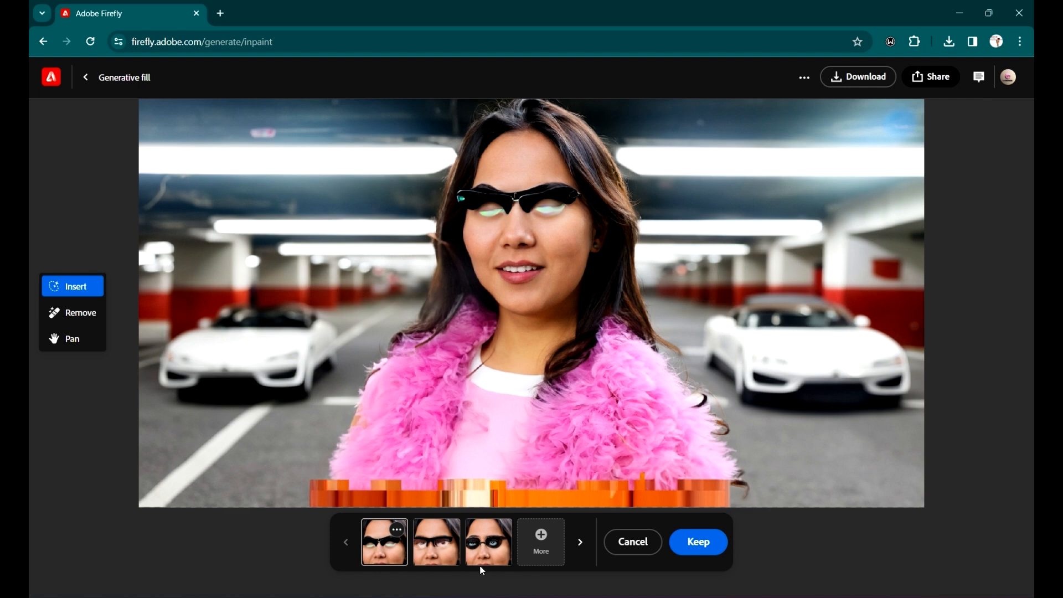
left_click(446, 544)
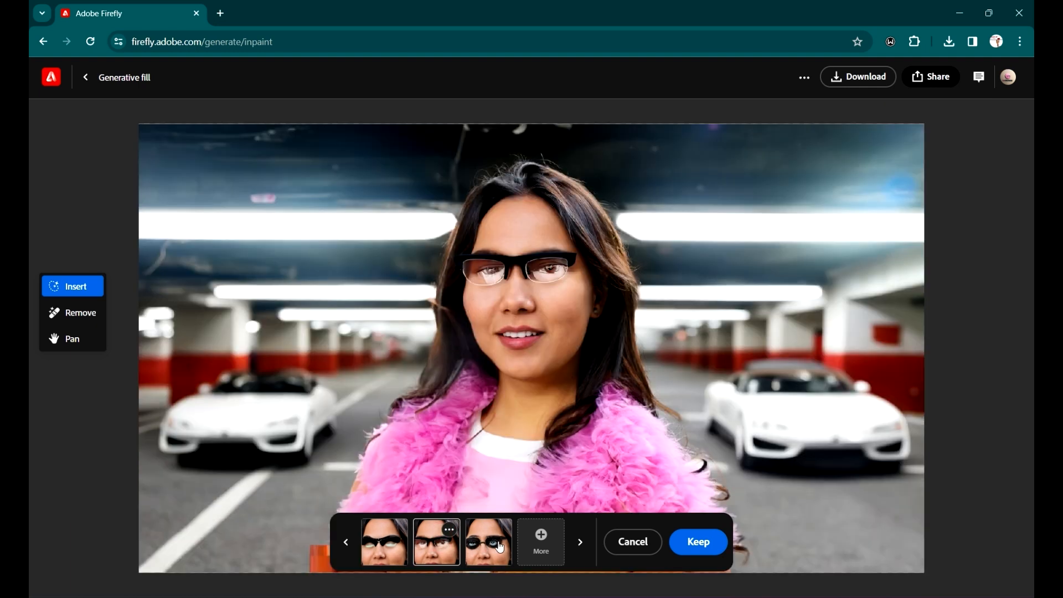
left_click(476, 542)
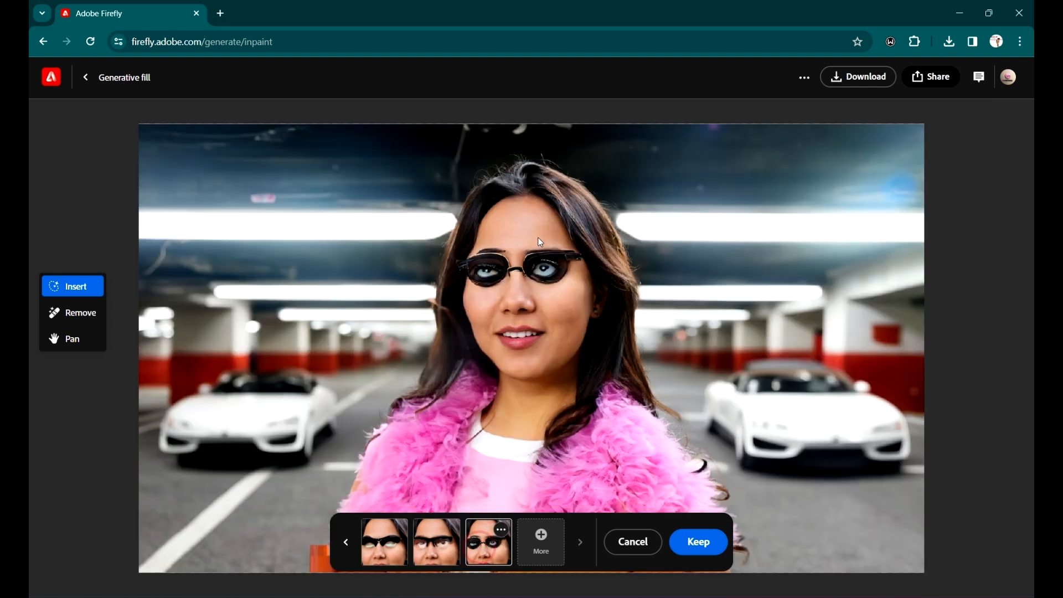
left_click(444, 538)
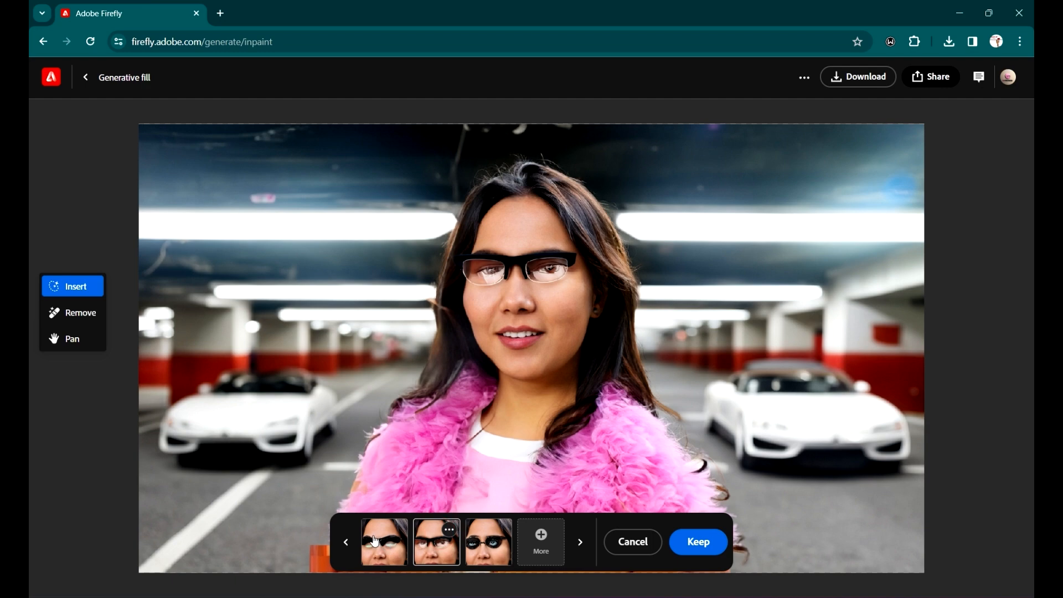
left_click(374, 542)
left_click(451, 551)
left_click(480, 550)
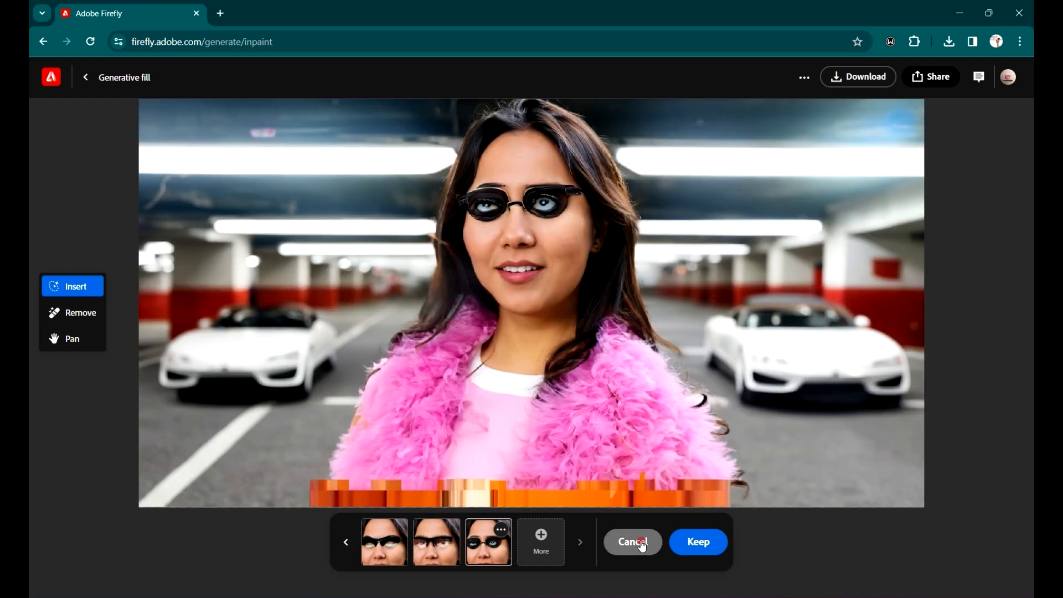
left_click(639, 541)
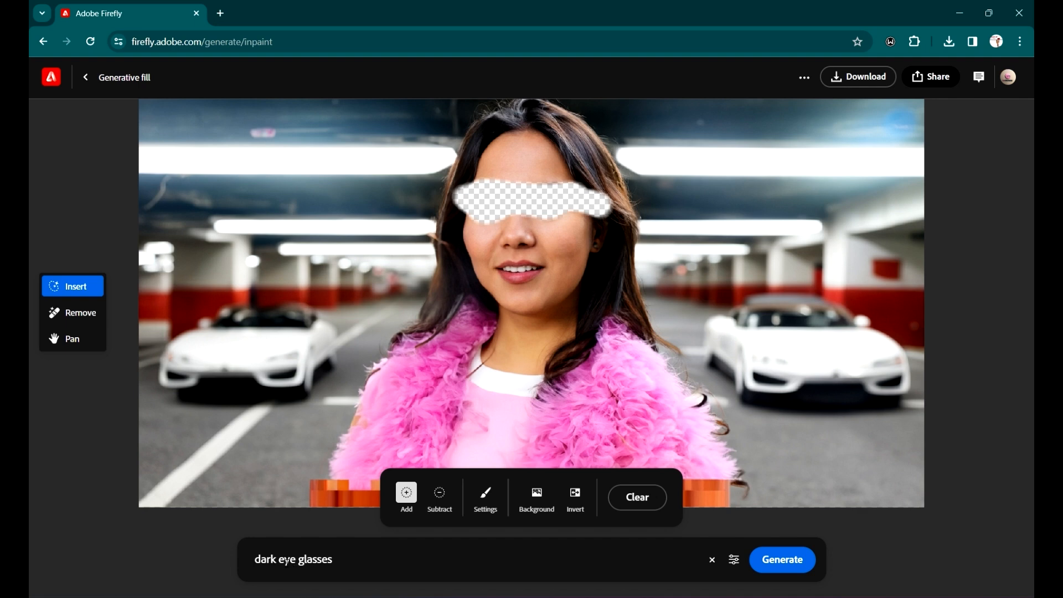
Try generating "dark shades" in the eye band, compare the three variations, then discard them and clear the brushed selection.
left_click_drag(279, 559, 618, 560)
type("shad")
left_click(789, 562)
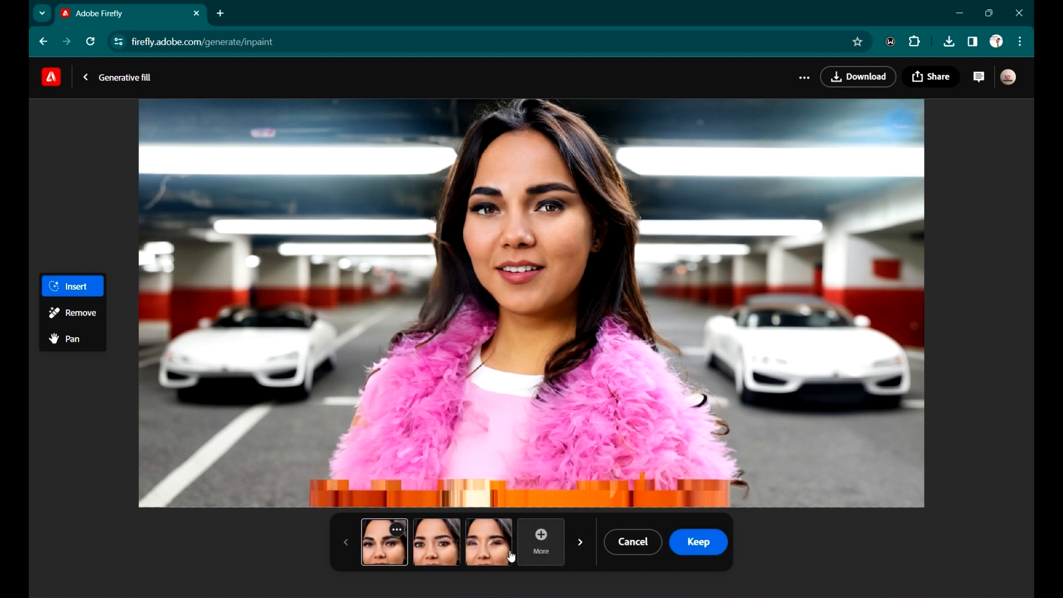
left_click(439, 543)
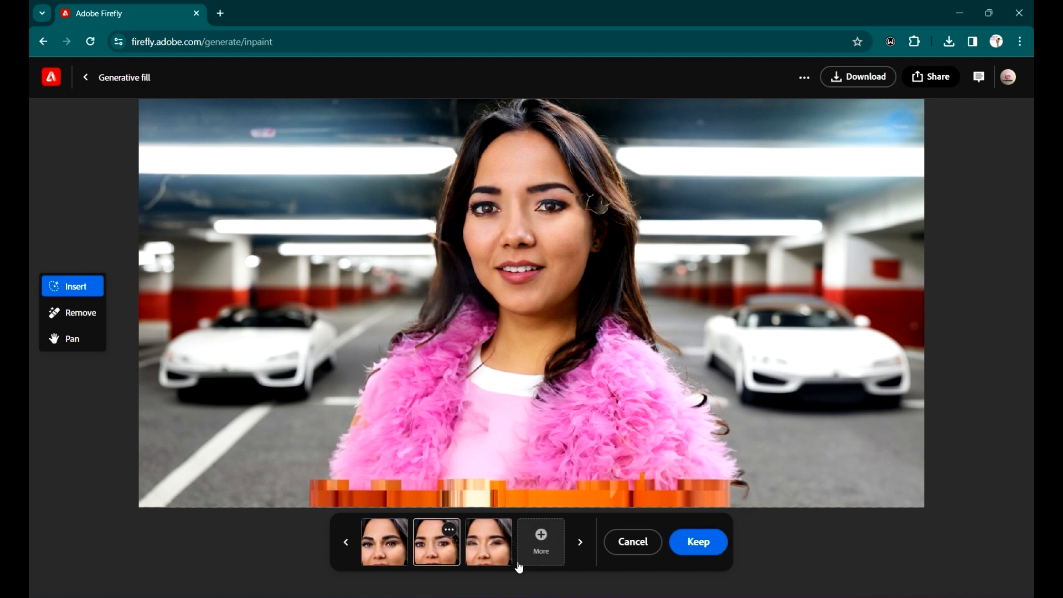
left_click(487, 538)
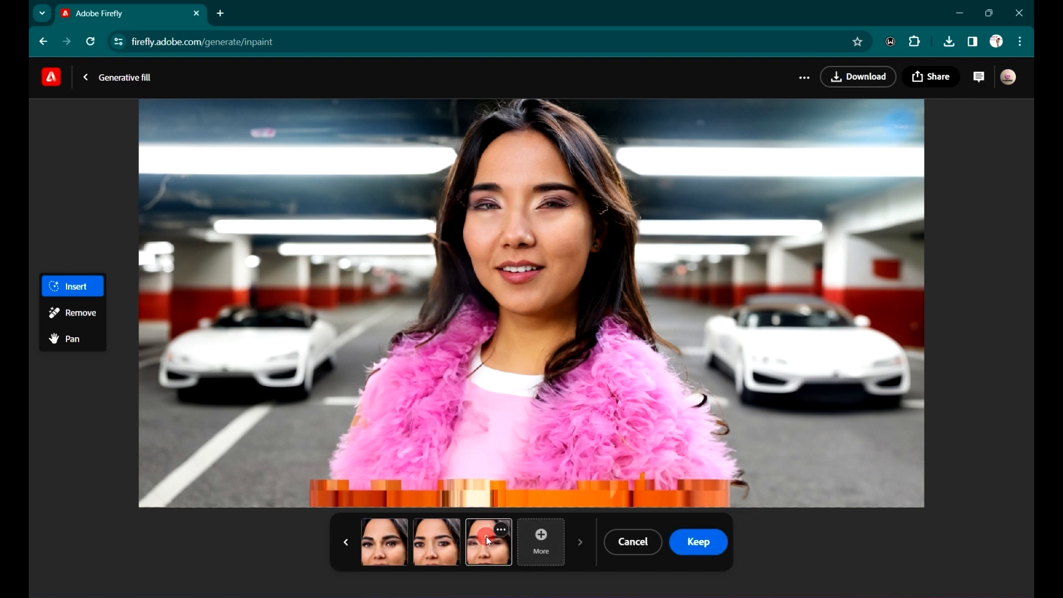
left_click(388, 537)
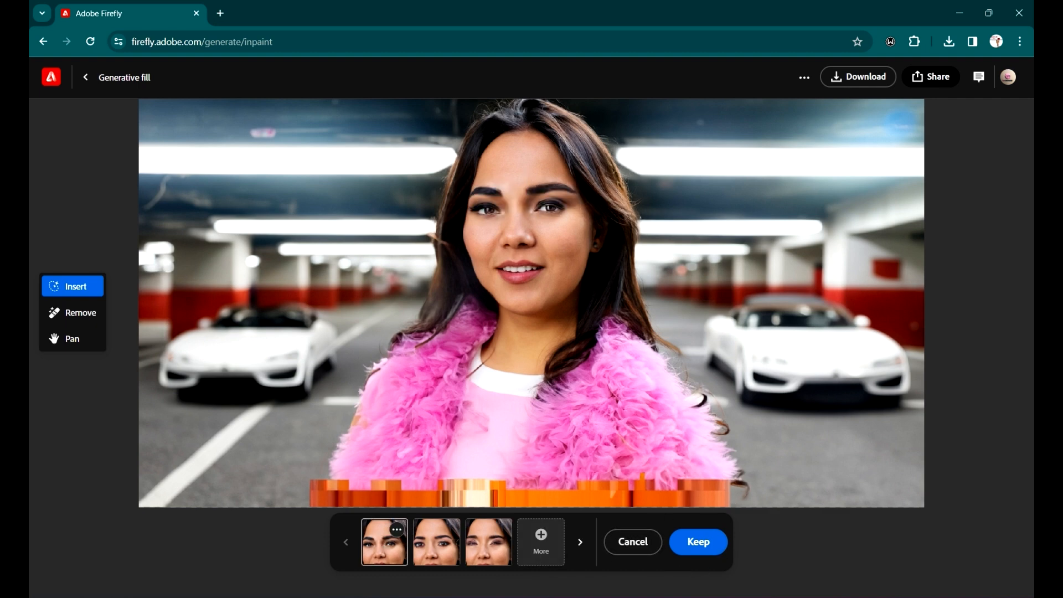
left_click(641, 546)
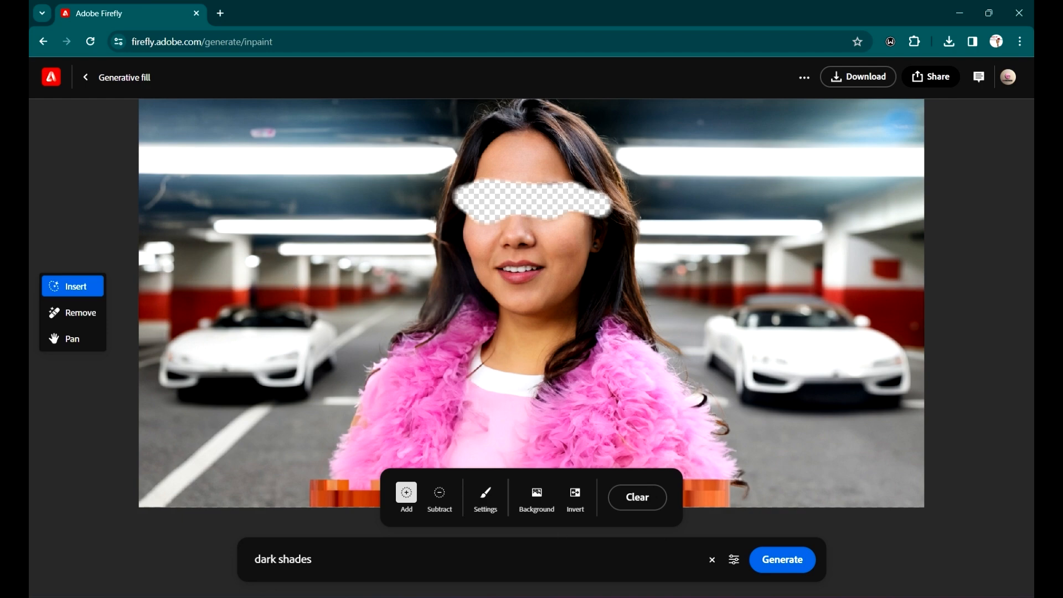
left_click(620, 498)
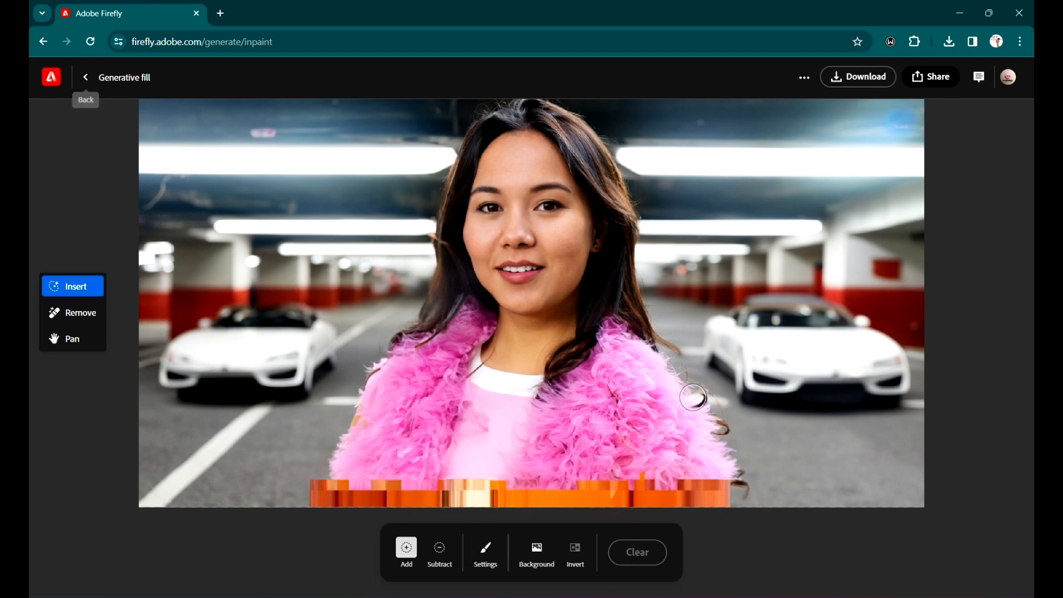
Set the brush size to 52% and brush out a curved band around the woman's neck, from collar edge to hair.
scroll(630, 385, "down", 2)
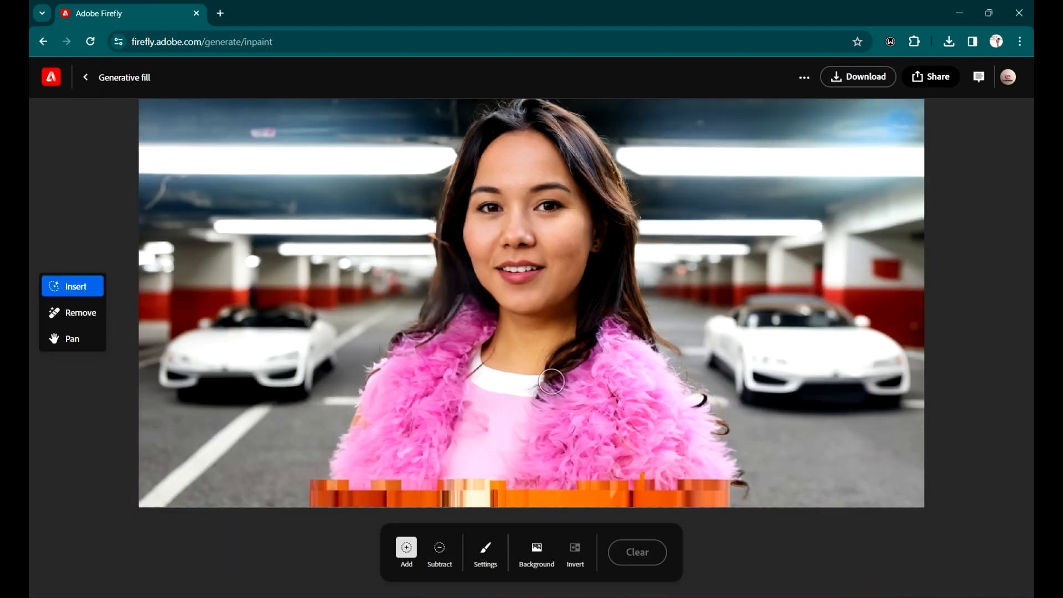
scroll(544, 371, "up", 3)
scroll(496, 294, "up", 3)
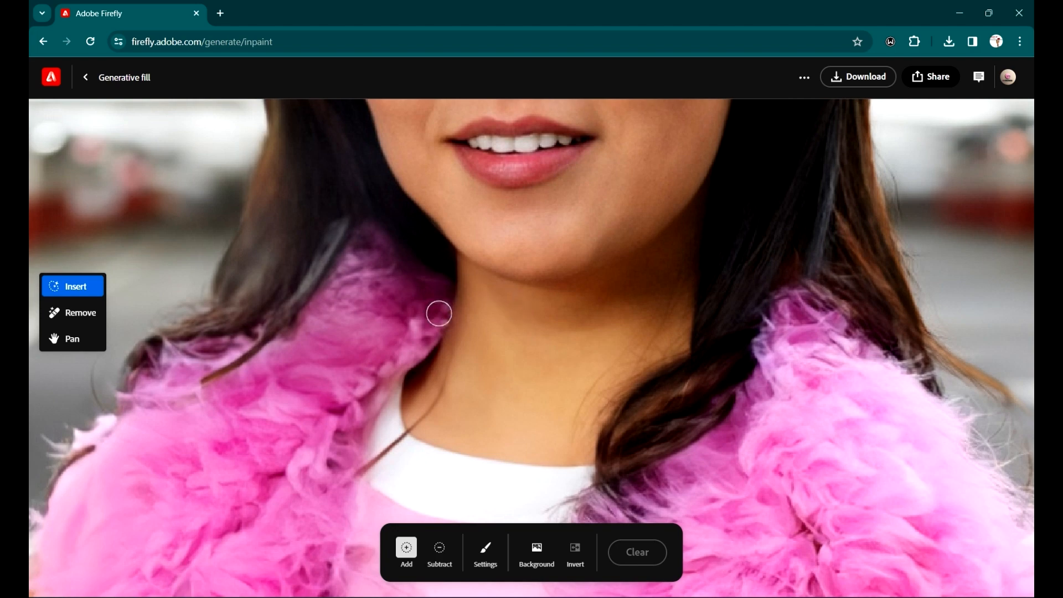
scroll(453, 318, "down", 5)
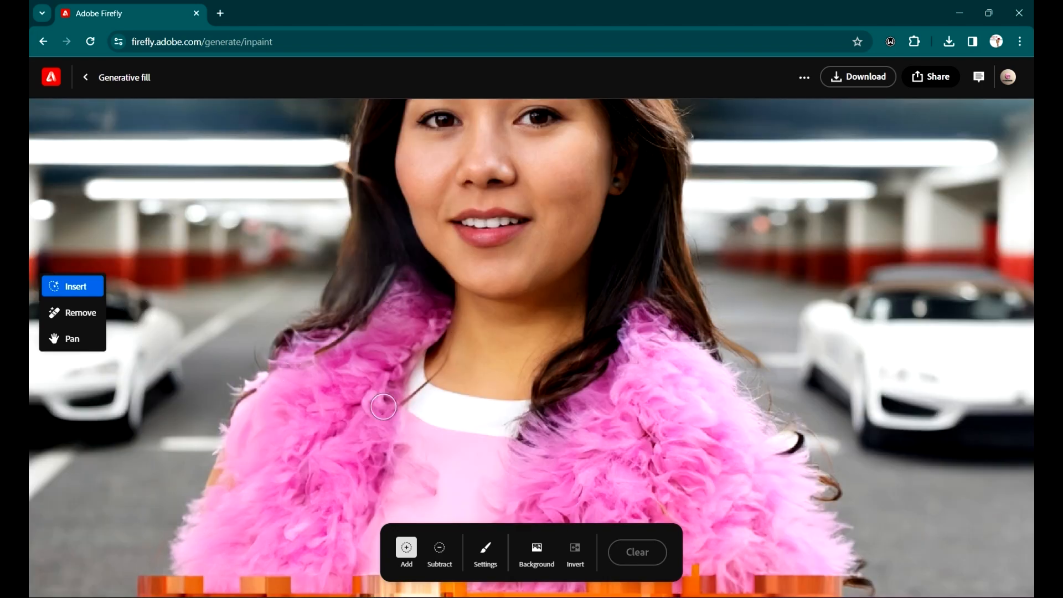
scroll(465, 310, "down", 1)
scroll(474, 308, "up", 3)
scroll(471, 327, "down", 4)
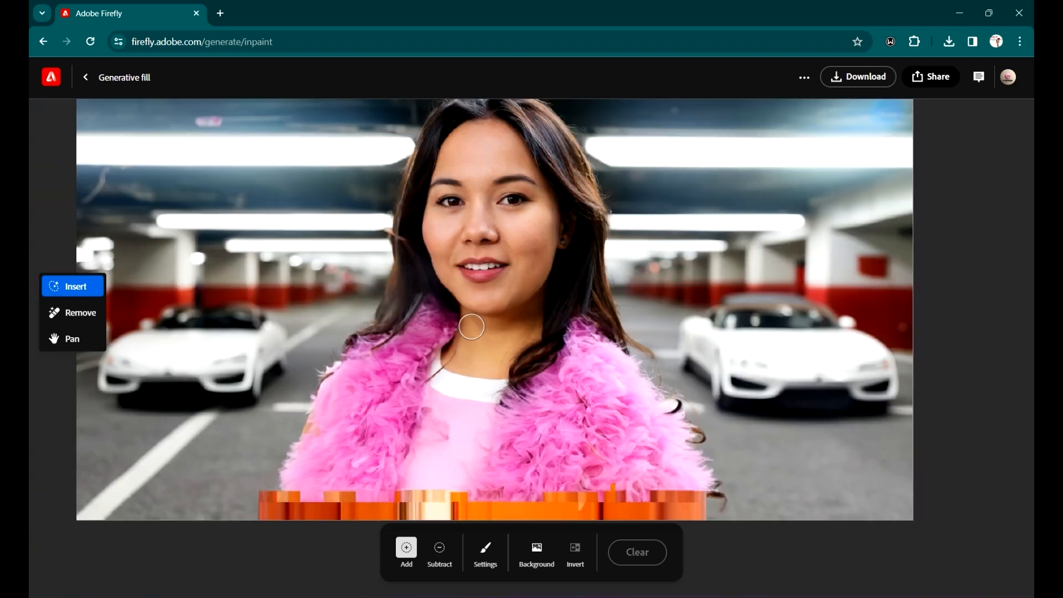
scroll(475, 323, "up", 3)
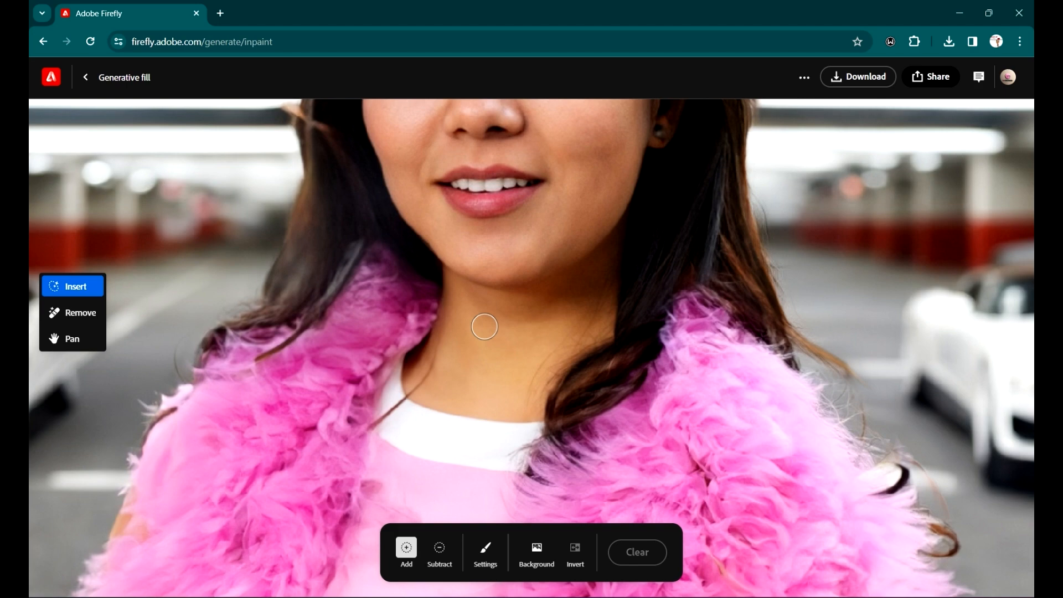
scroll(484, 326, "down", 3)
scroll(503, 367, "up", 1)
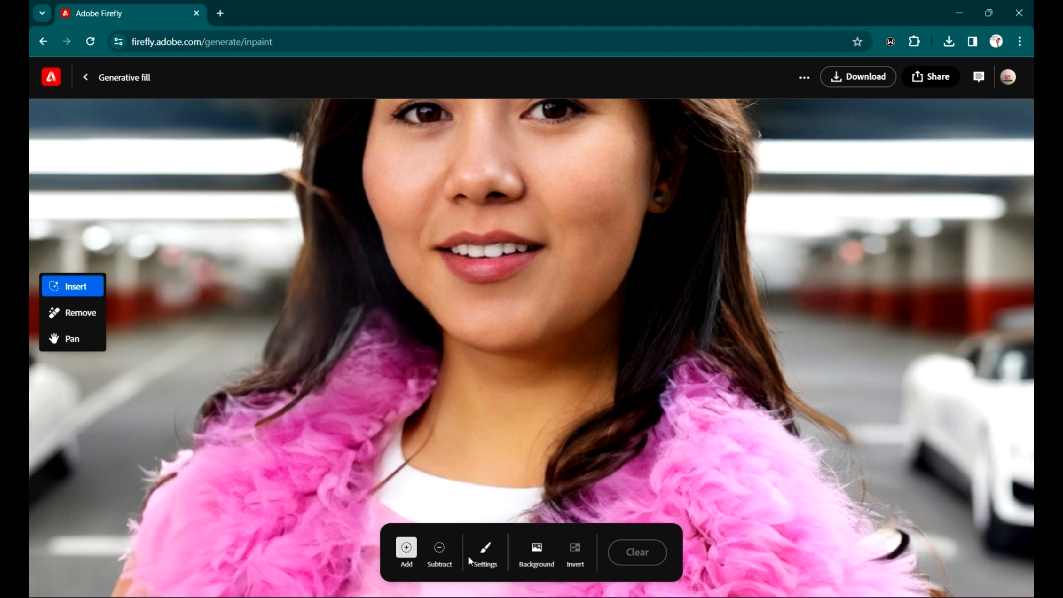
left_click(494, 559)
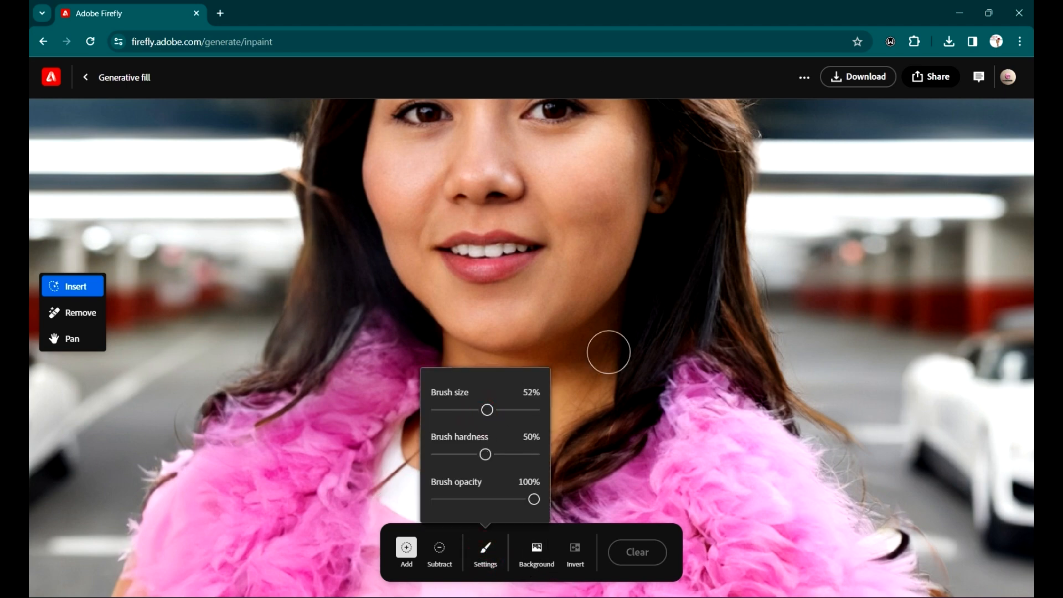
scroll(612, 327, "down", 3)
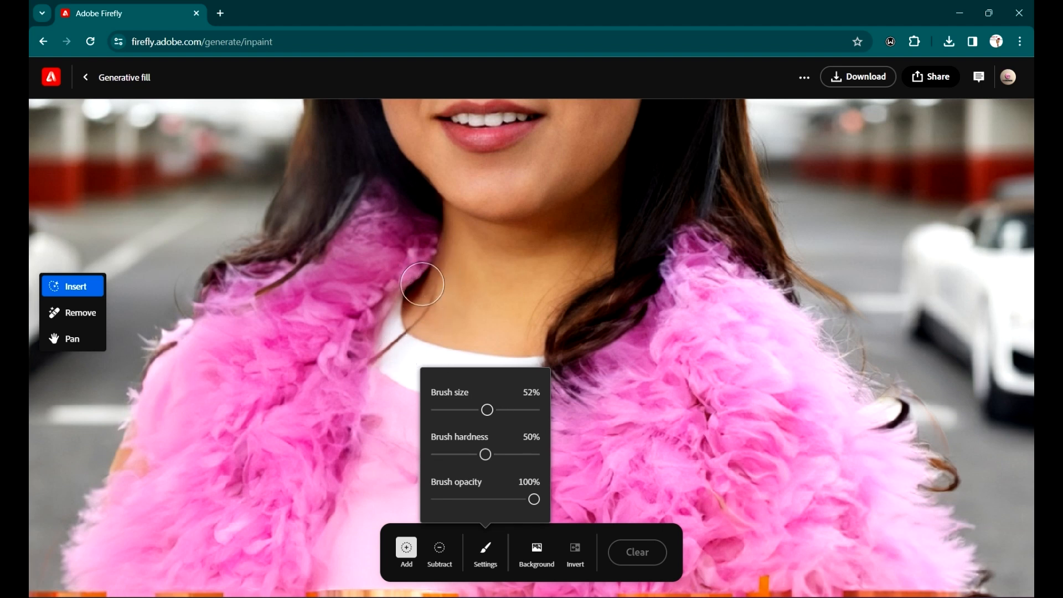
mouse_move(437, 259)
left_mouse_down()
mouse_move(464, 287)
mouse_move(527, 295)
mouse_move(577, 287)
mouse_move(635, 242)
left_mouse_up()
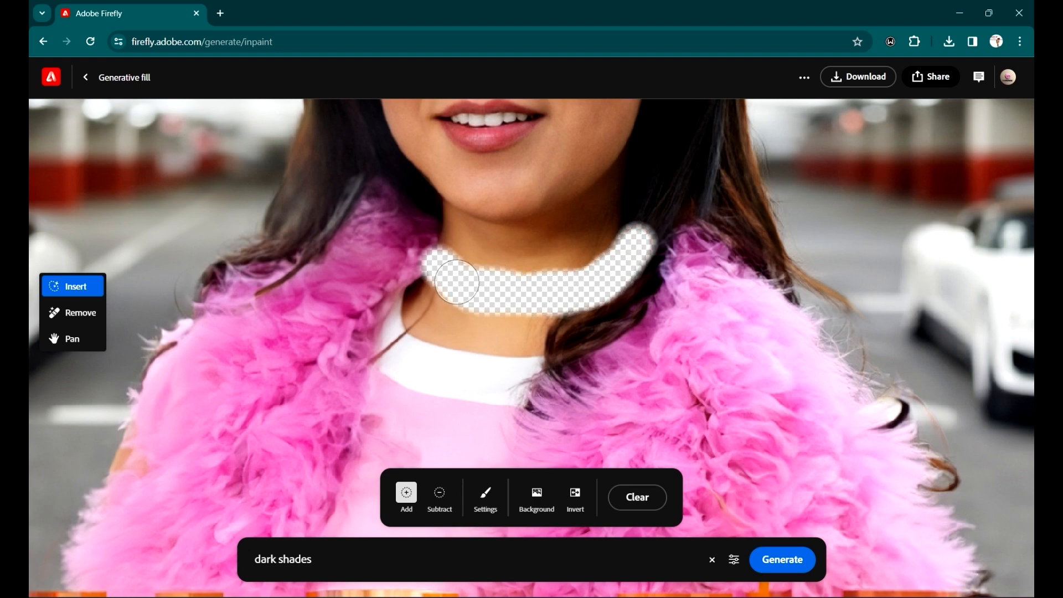
left_click_drag(432, 263, 425, 244)
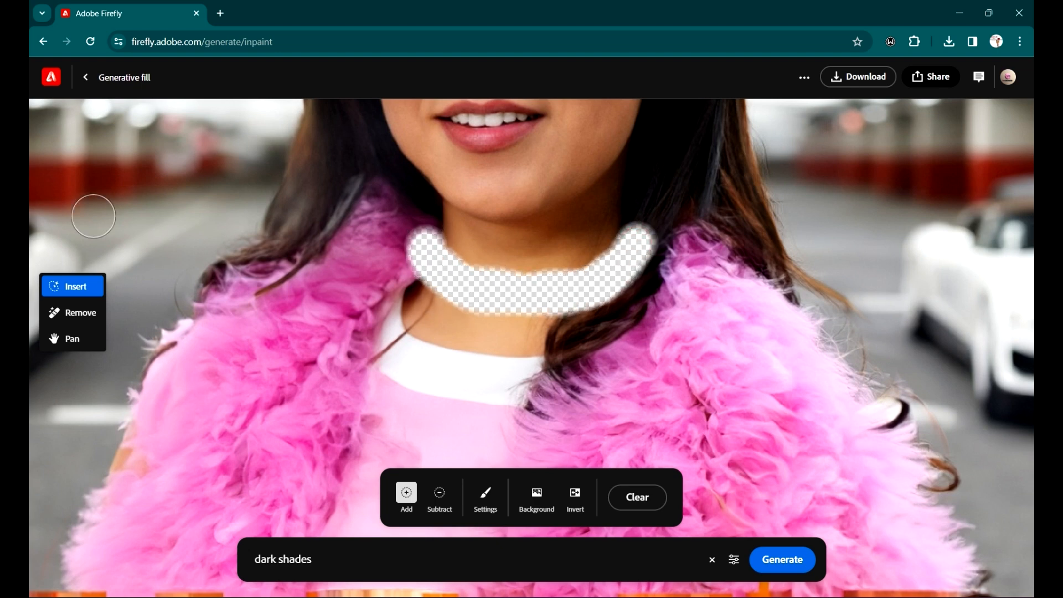
Generate a "necklace" in the brushed-out neck band, compare the three variations and keep the first one.
scroll(458, 257, "down", 5)
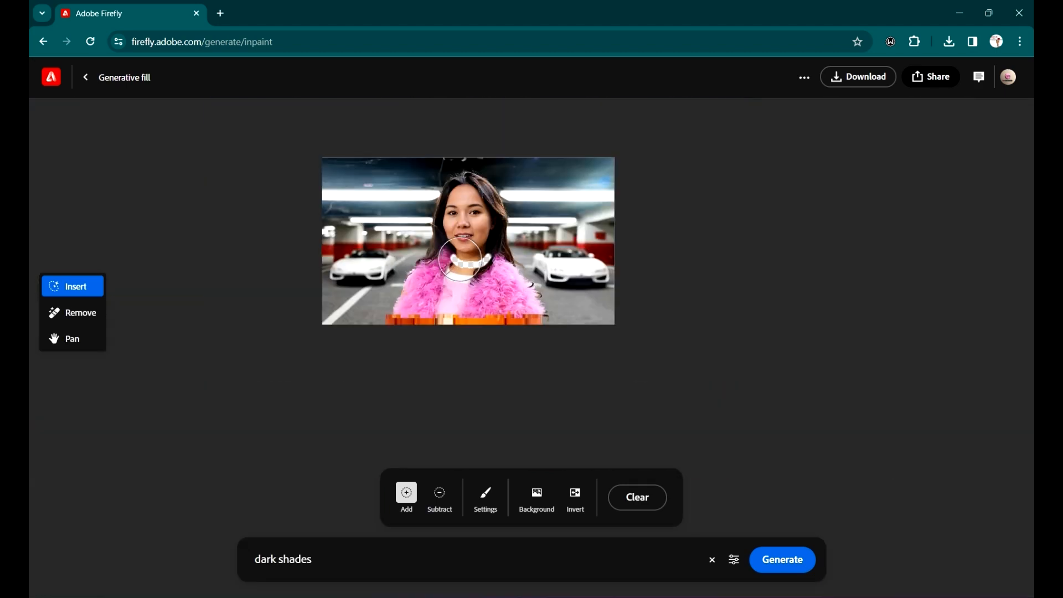
scroll(466, 256, "up", 2)
scroll(466, 256, "up", 2)
scroll(476, 304, "up", 2)
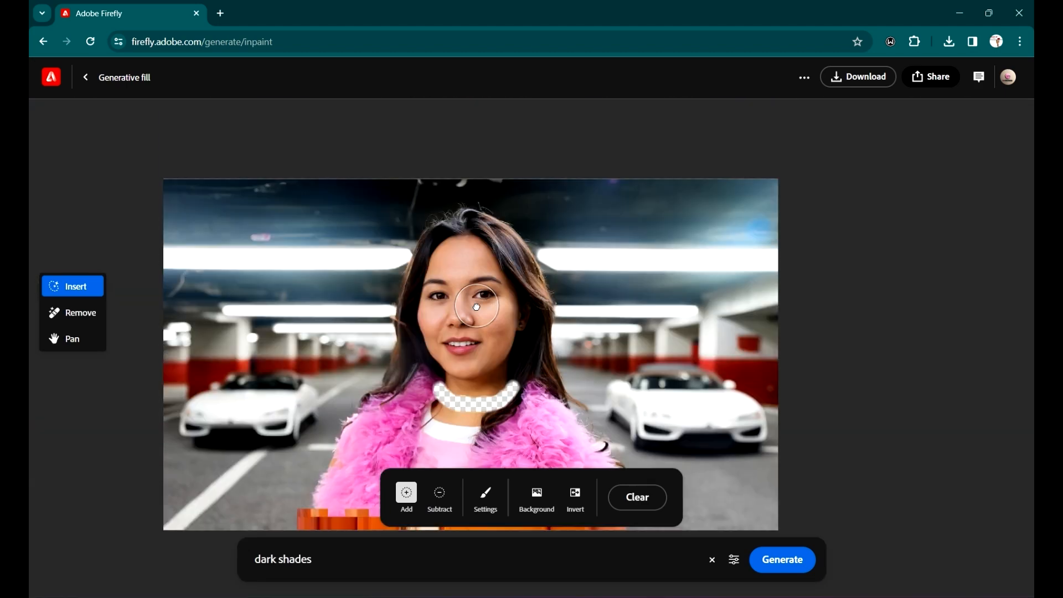
triple_click(282, 558)
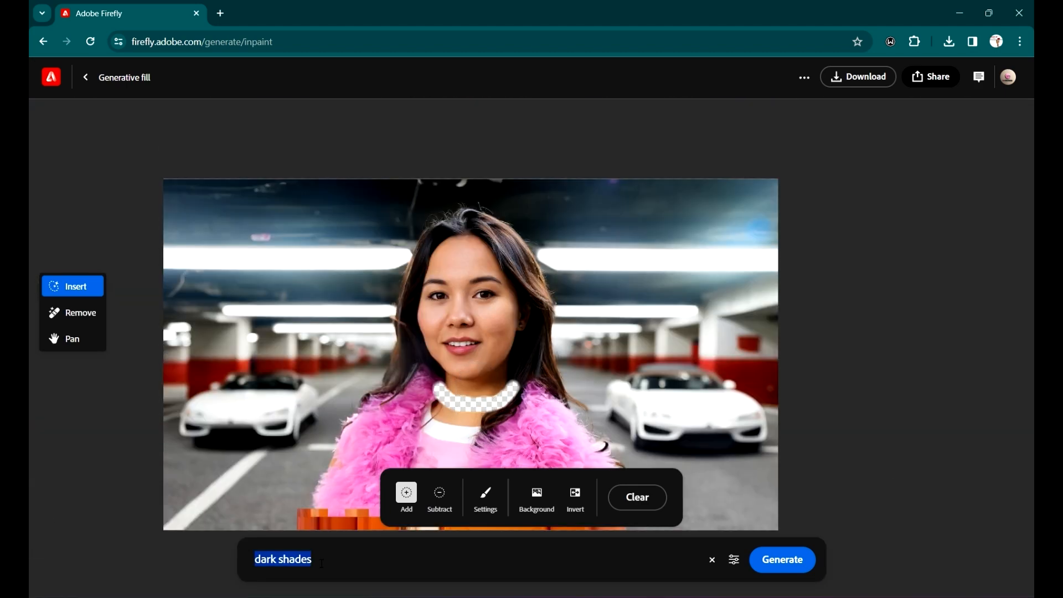
type("necklace")
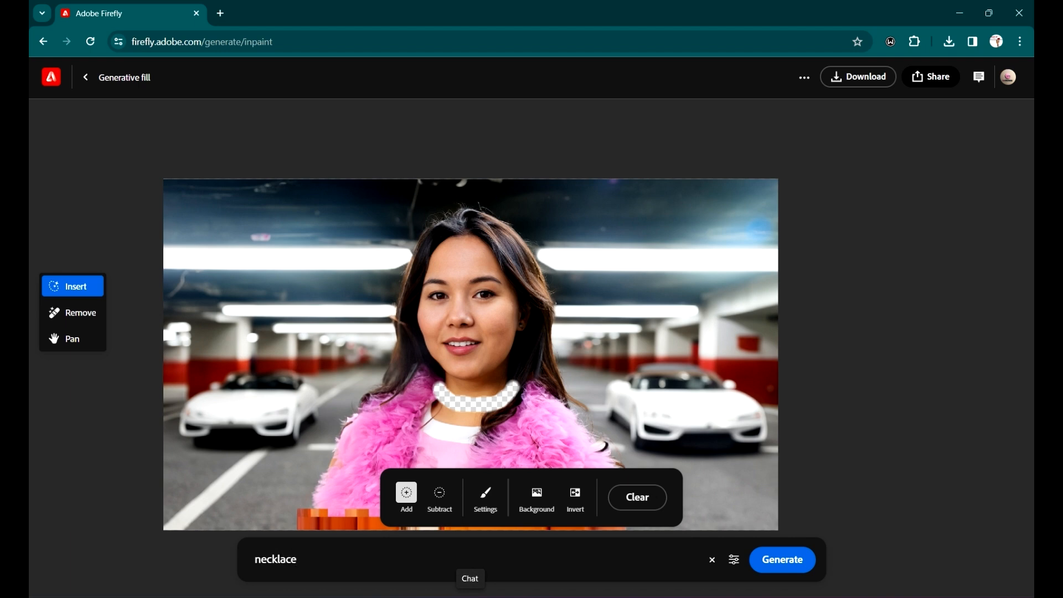
key("Return")
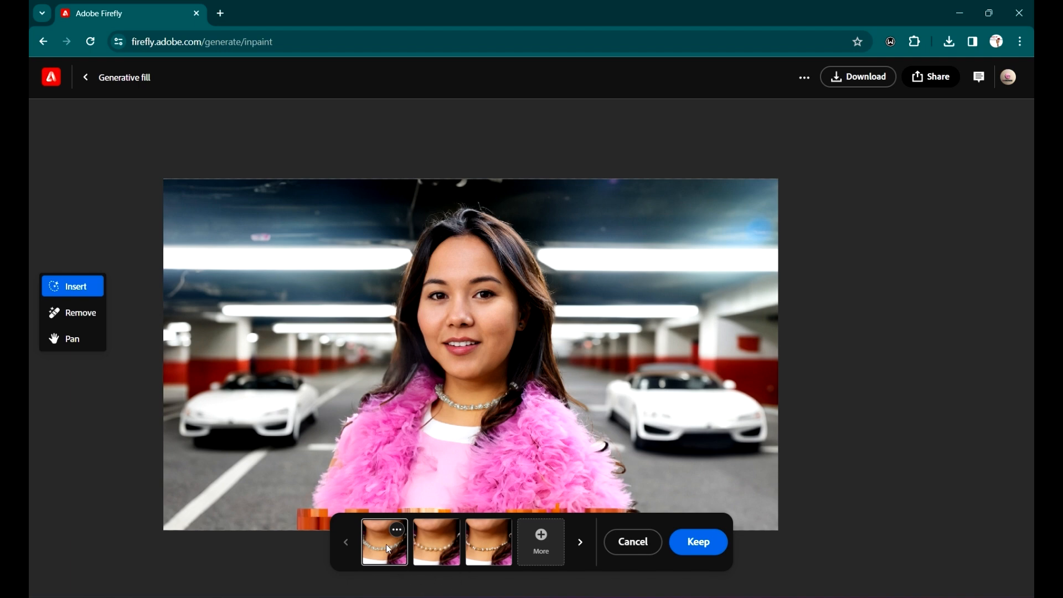
left_click(446, 551)
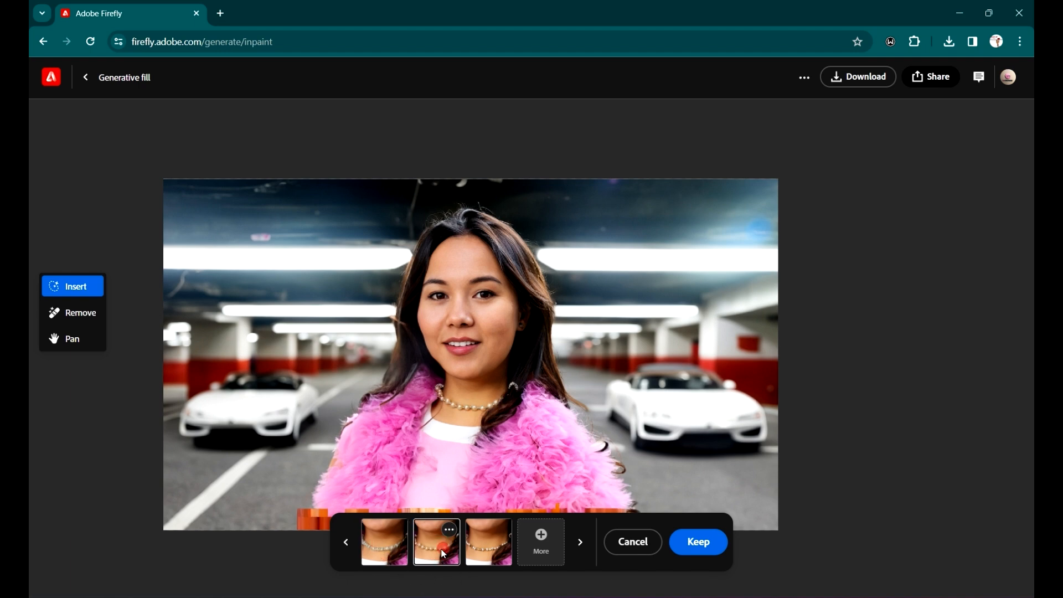
left_click(503, 555)
left_click(391, 548)
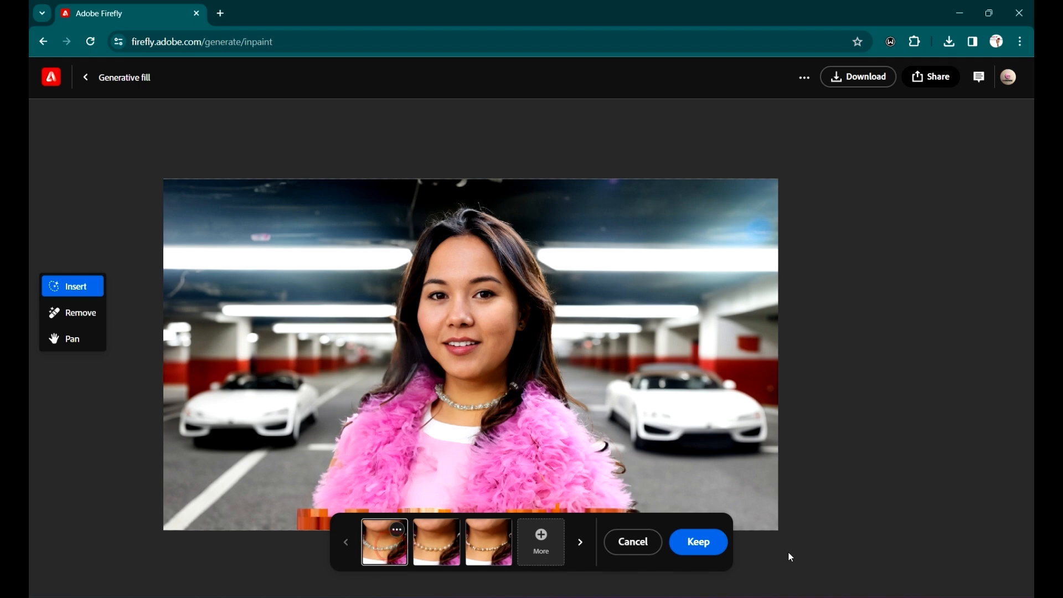
left_click(697, 541)
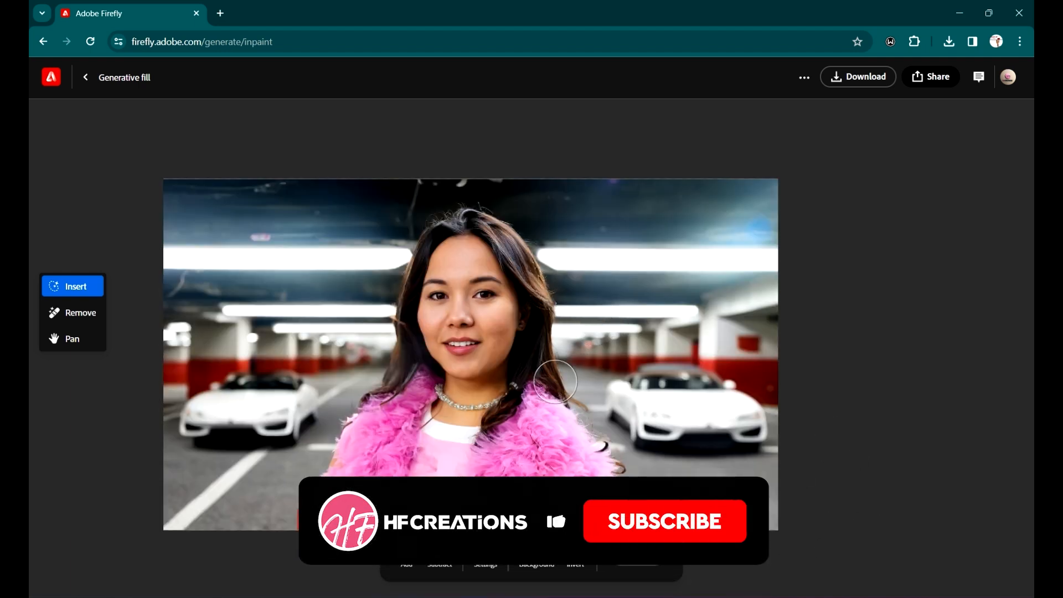
Remove the orange strip along the portrait's lower edge with the Remove tool, compare the three variations and keep the first one.
left_click(84, 324)
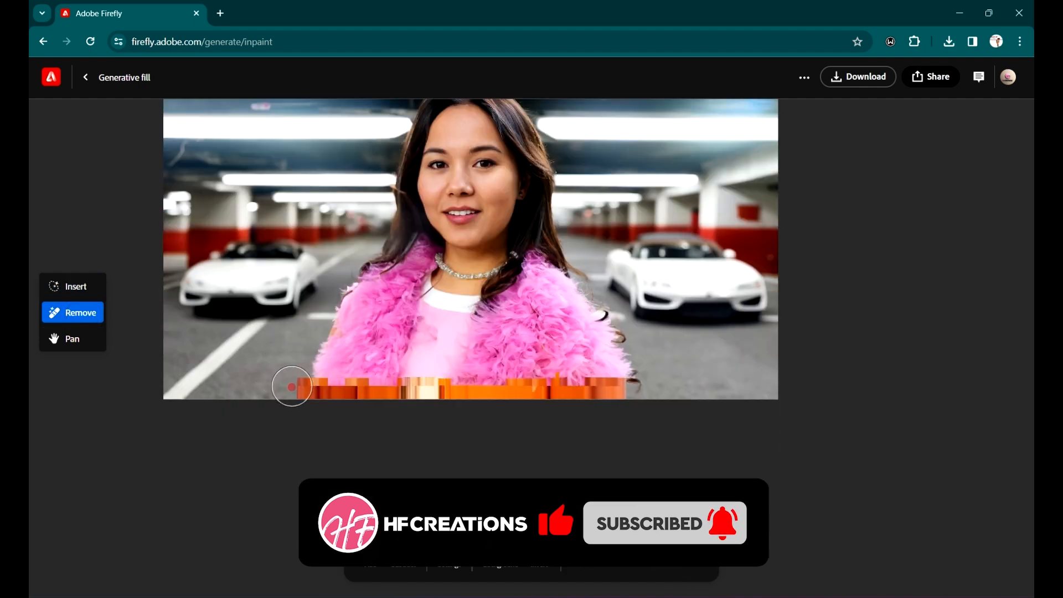
left_click_drag(291, 385, 612, 387)
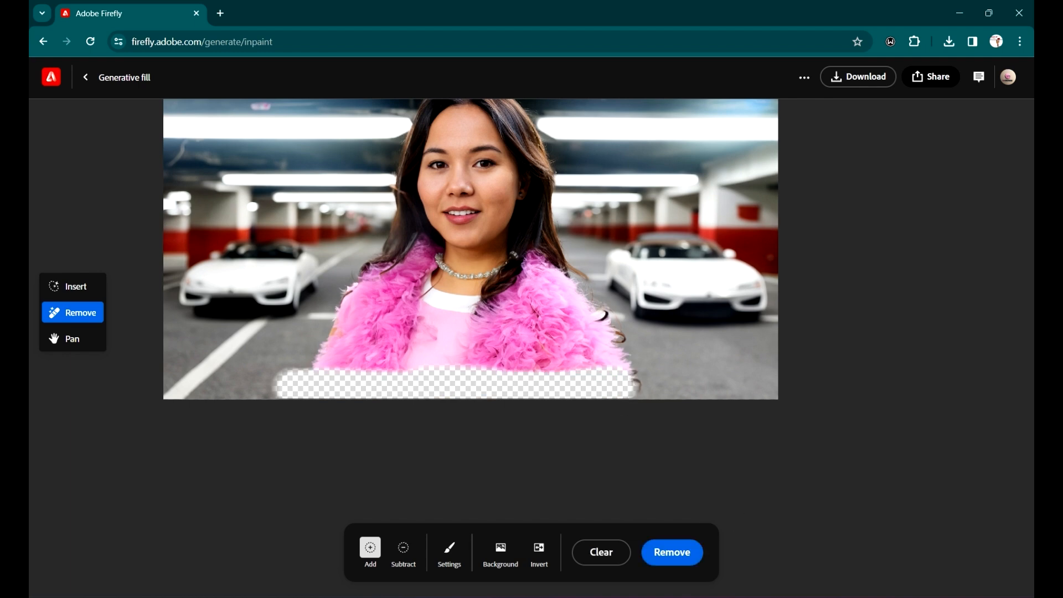
left_click(671, 552)
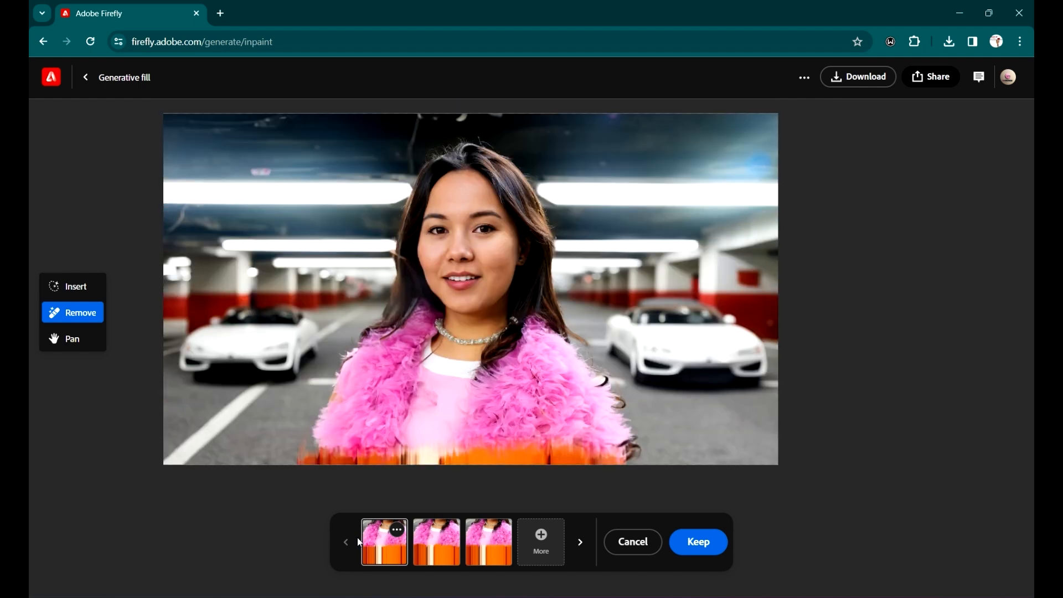
left_click(437, 551)
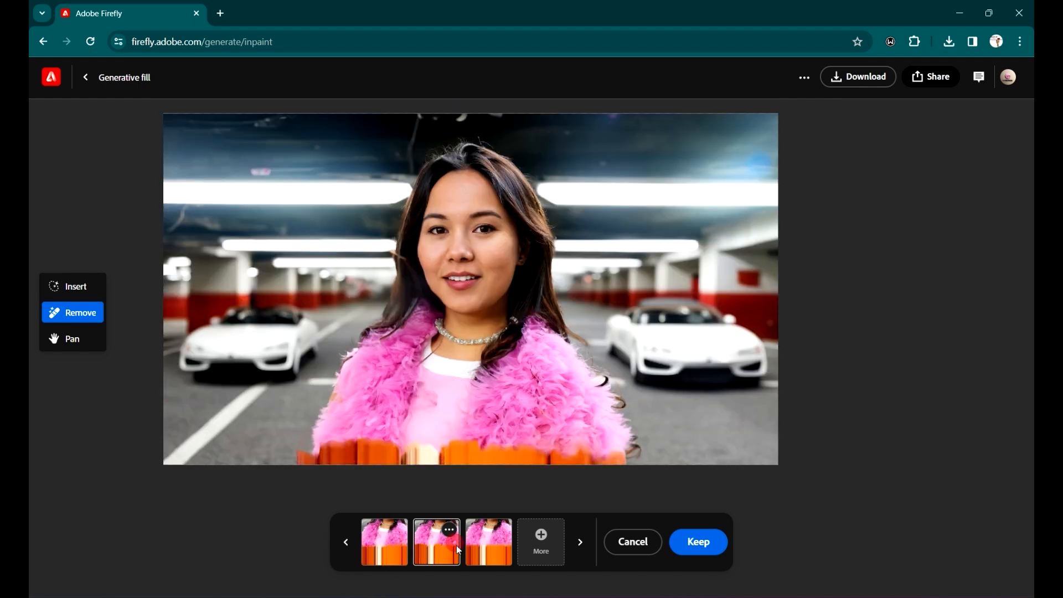
left_click(486, 548)
left_click(395, 549)
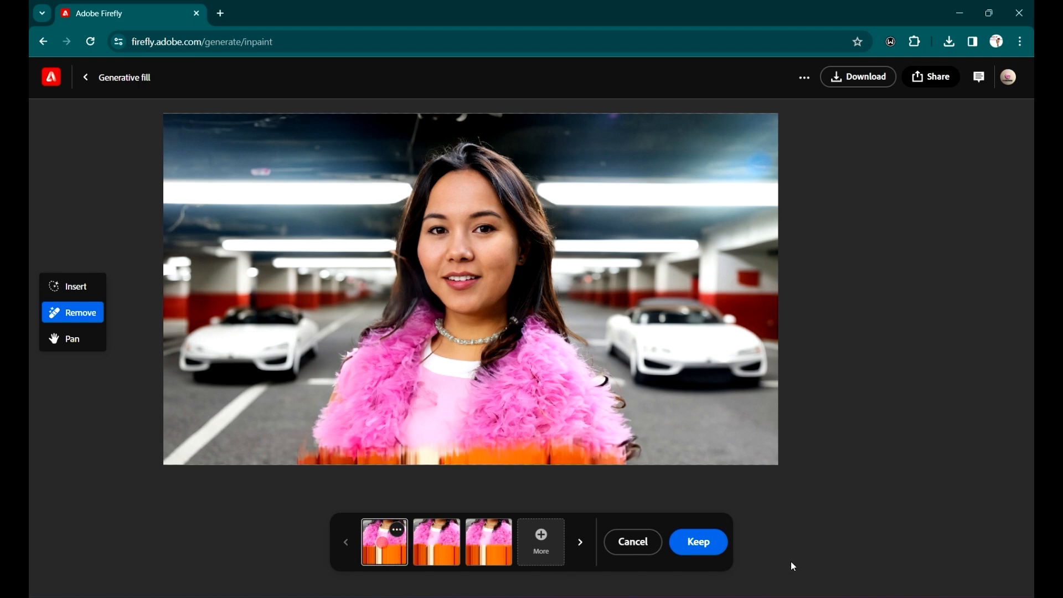
left_click(719, 548)
scroll(799, 484, "up", 1)
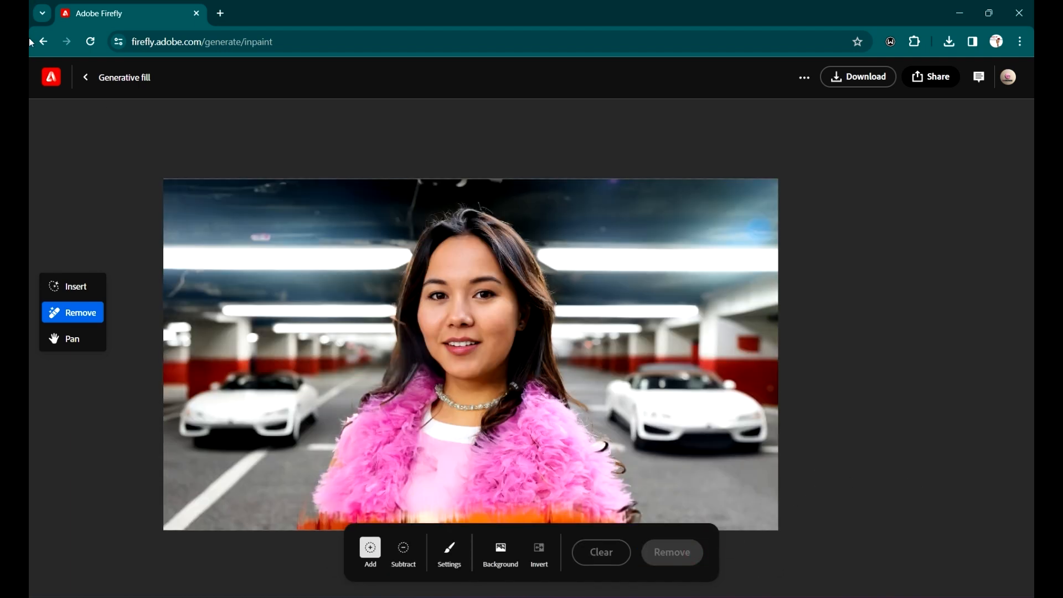